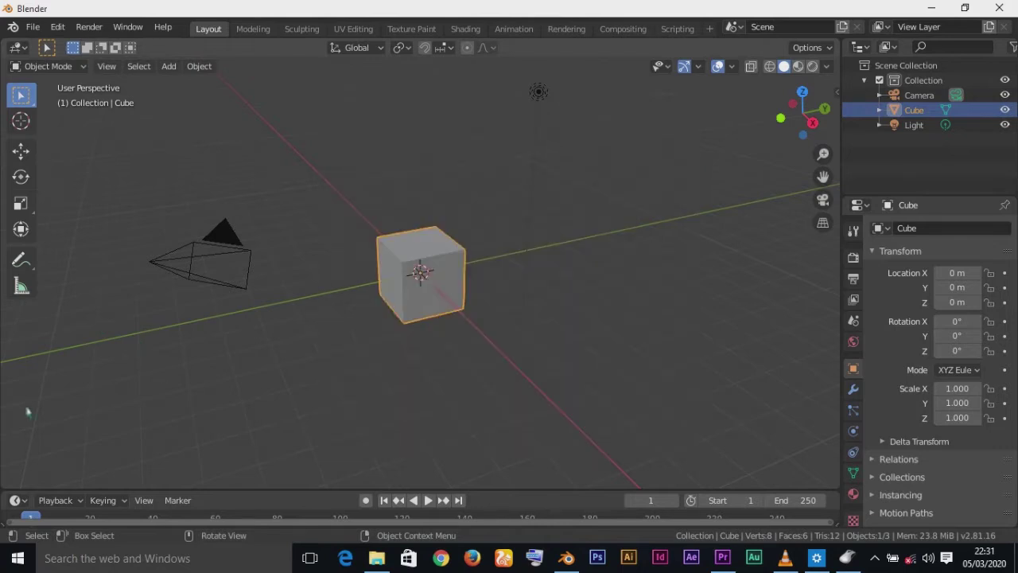
Enable Emulate Numpad in the Input section of the preferences so the main number keys act as numpad keys.
{"action": "left_click", "coordinate": [57, 28]}
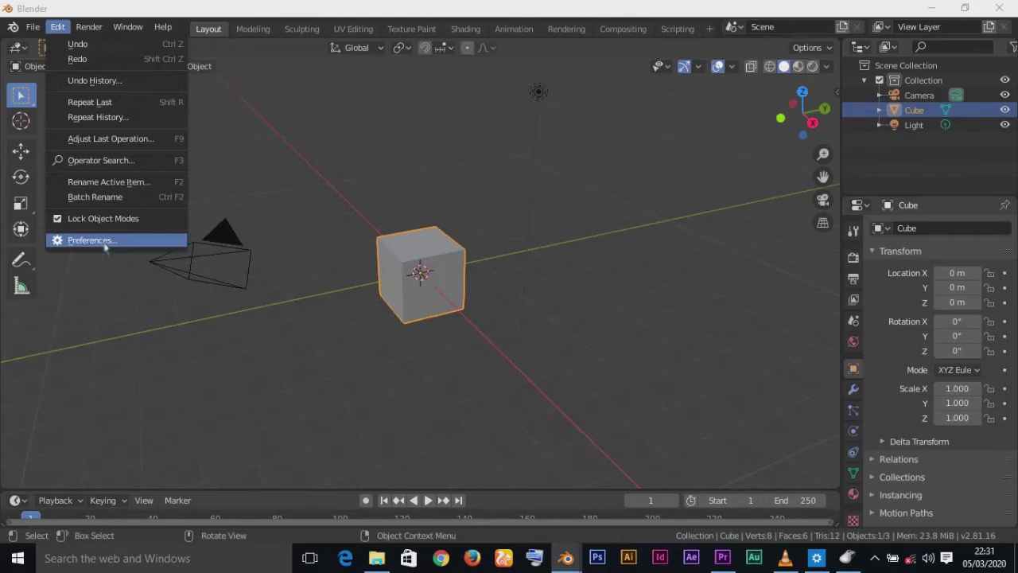
{"action": "left_click", "coordinate": [106, 242]}
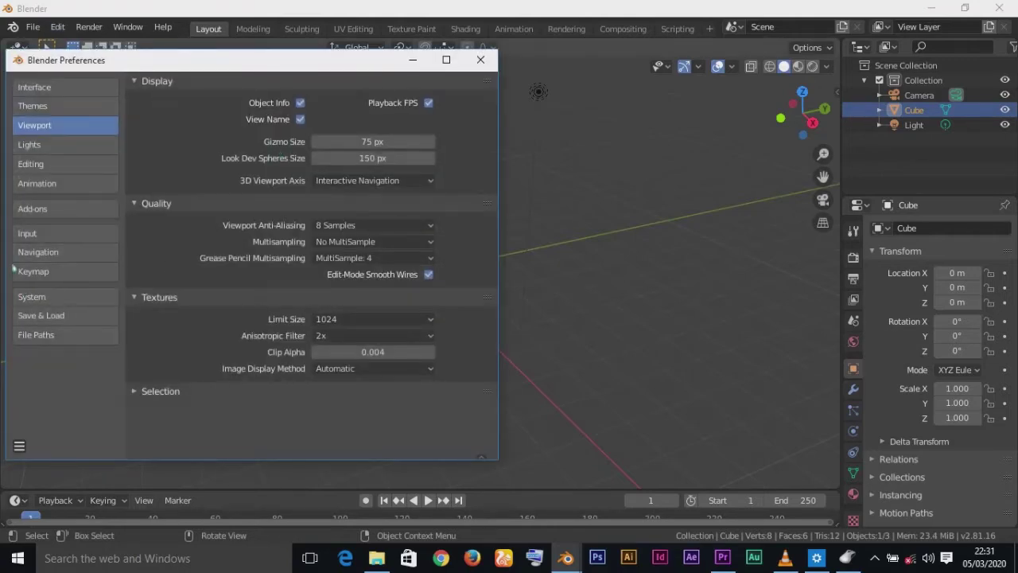
{"action": "left_click", "coordinate": [29, 236]}
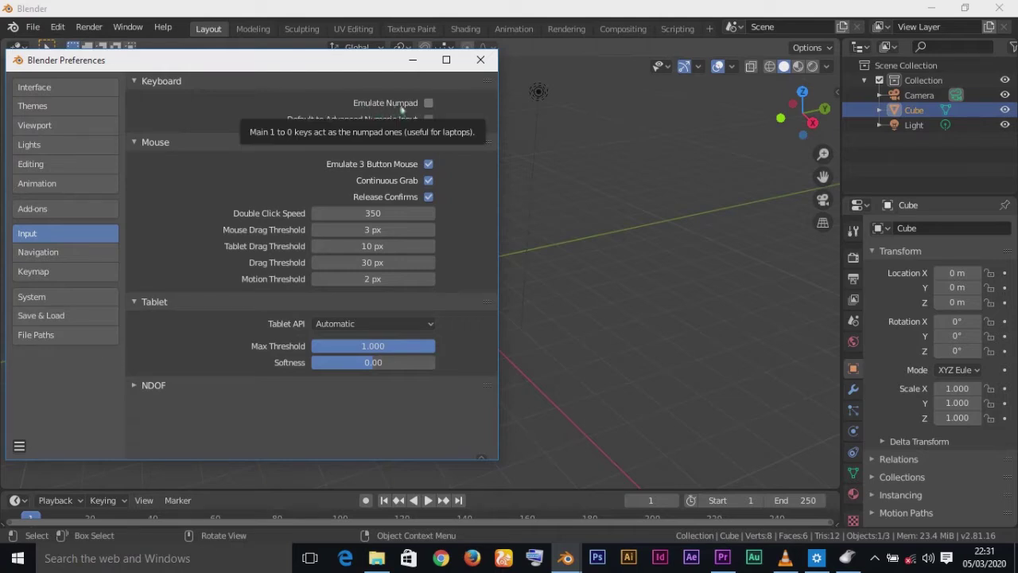
{"action": "left_click", "coordinate": [430, 108]}
{"action": "left_click", "coordinate": [428, 103]}
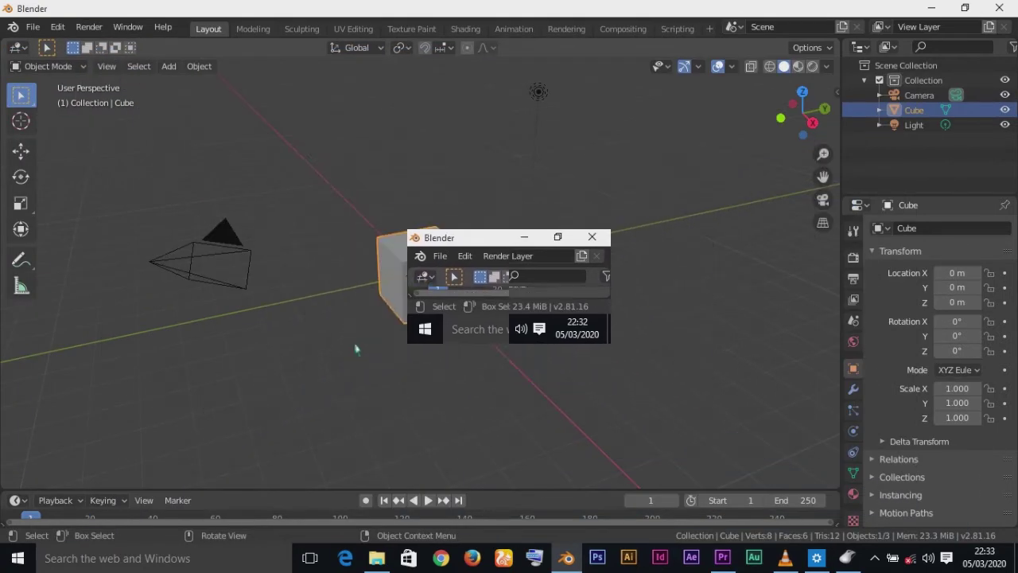
Examine the default cube scene from farther away and closer up by zooming the viewport out and in.
{"action": "scroll", "coordinate": [355, 348], "scroll_direction": "down", "scroll_amount": 5}
{"action": "scroll", "coordinate": [356, 348], "scroll_direction": "down", "scroll_amount": 2}
{"action": "scroll", "coordinate": [355, 349], "scroll_direction": "down", "scroll_amount": 4}
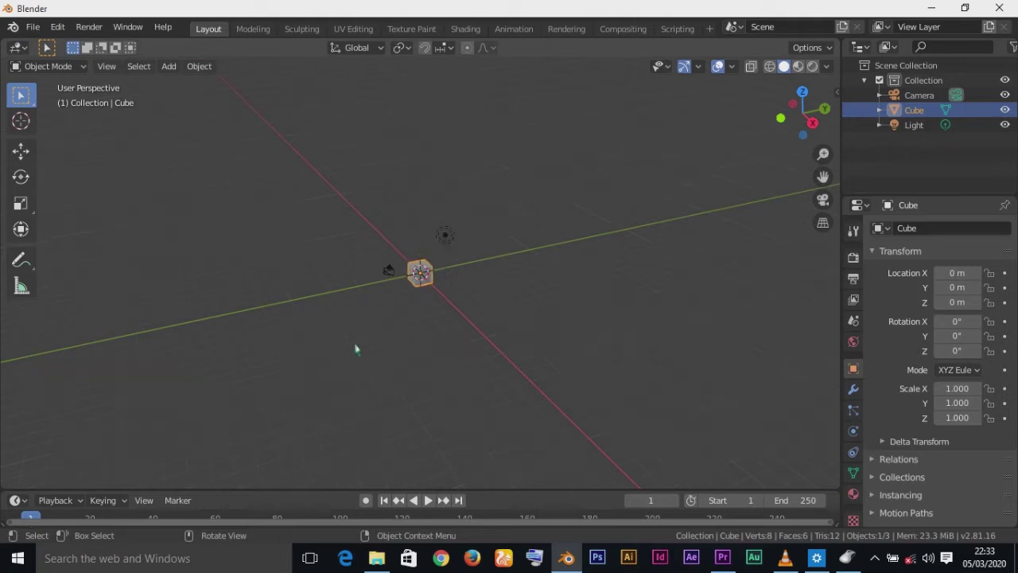
{"action": "scroll", "coordinate": [356, 348], "scroll_direction": "up", "scroll_amount": 3}
{"action": "scroll", "coordinate": [355, 354], "scroll_direction": "up", "scroll_amount": 3}
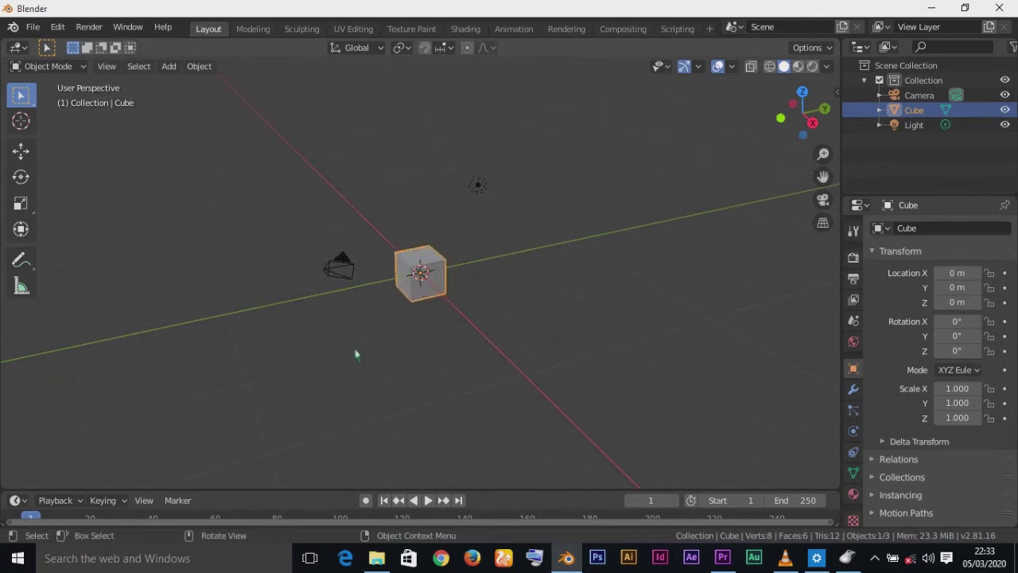
{"action": "scroll", "coordinate": [355, 353], "scroll_direction": "up", "scroll_amount": 3}
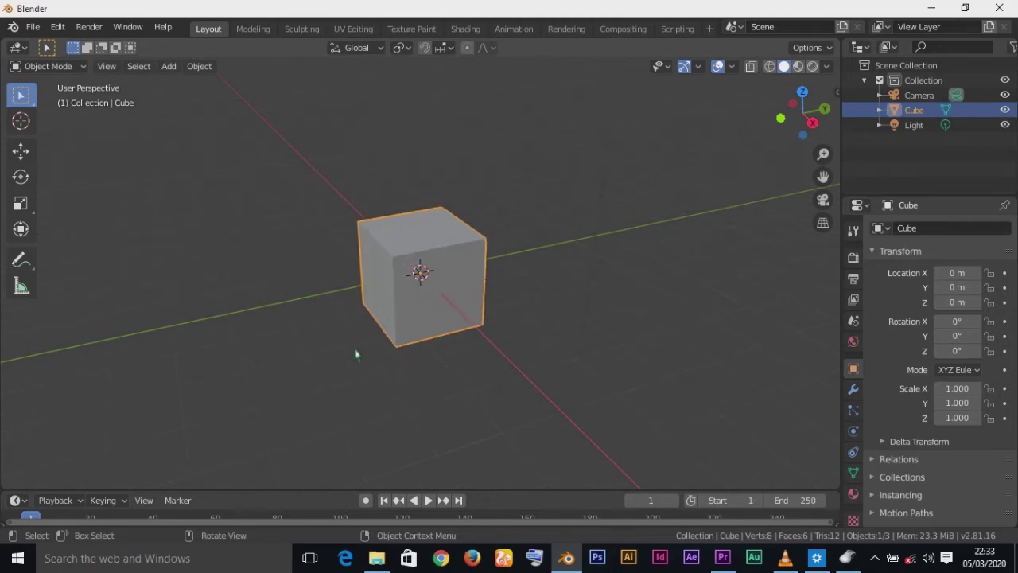
{"action": "scroll", "coordinate": [356, 354], "scroll_direction": "down", "scroll_amount": 4}
{"action": "scroll", "coordinate": [355, 354], "scroll_direction": "up", "scroll_amount": 4}
Review the touchpad's device settings, pointer options and button configuration in the Windows Mouse Properties, and close the dialog.
{"action": "double_click", "coordinate": [847, 558]}
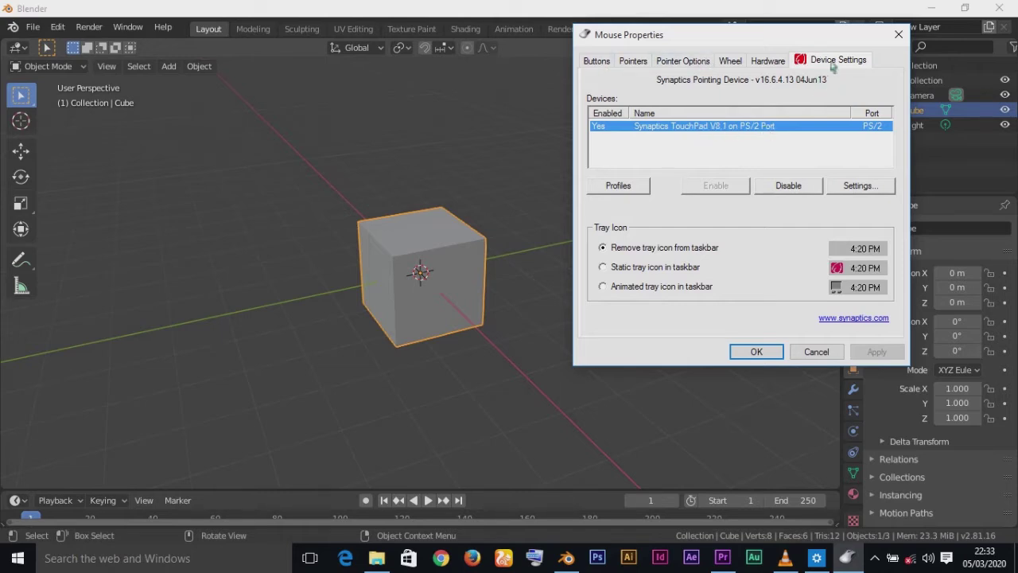
{"action": "left_click", "coordinate": [687, 69]}
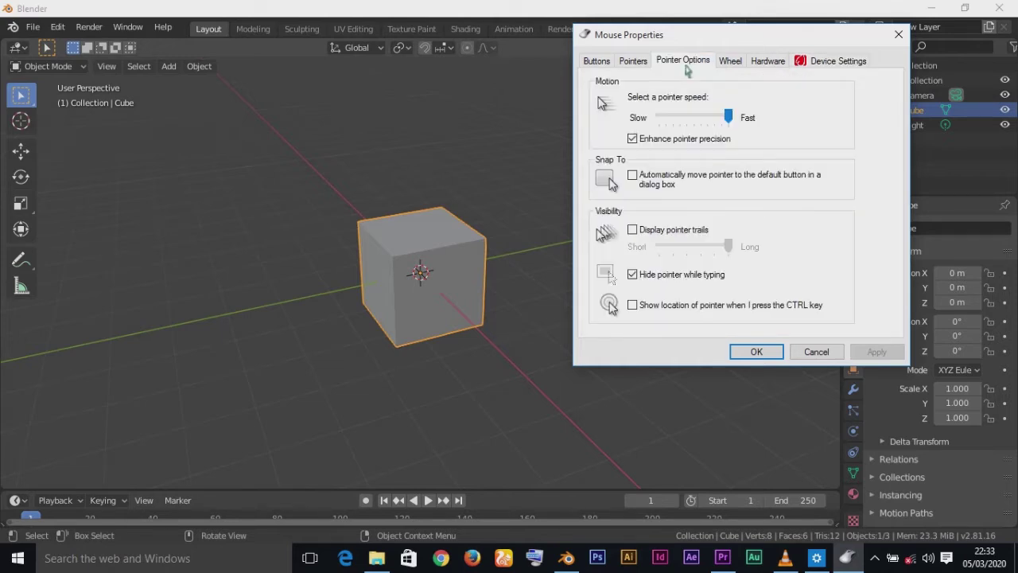
{"action": "left_click", "coordinate": [628, 64]}
{"action": "left_click", "coordinate": [592, 66]}
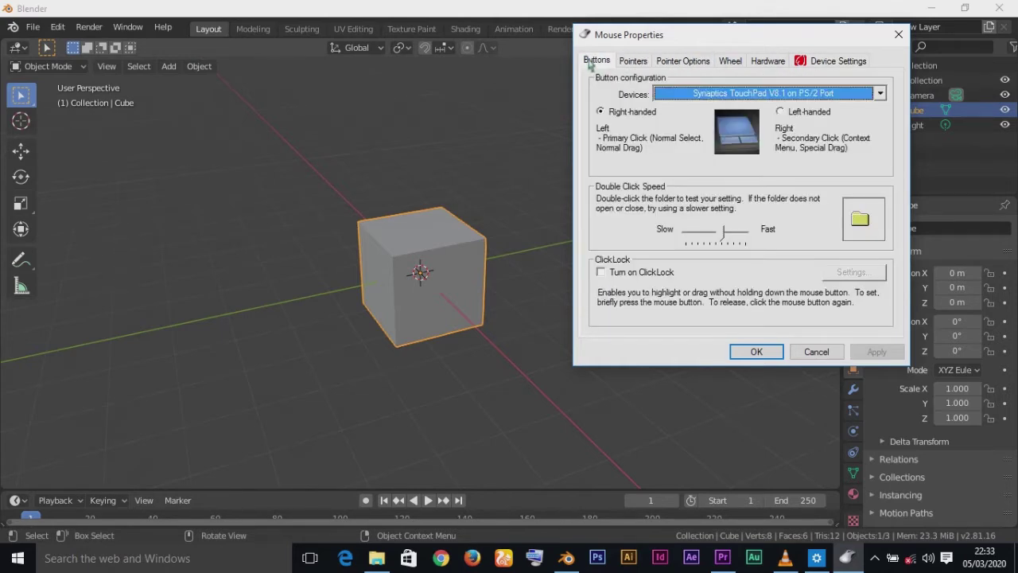
{"action": "left_click", "coordinate": [771, 352]}
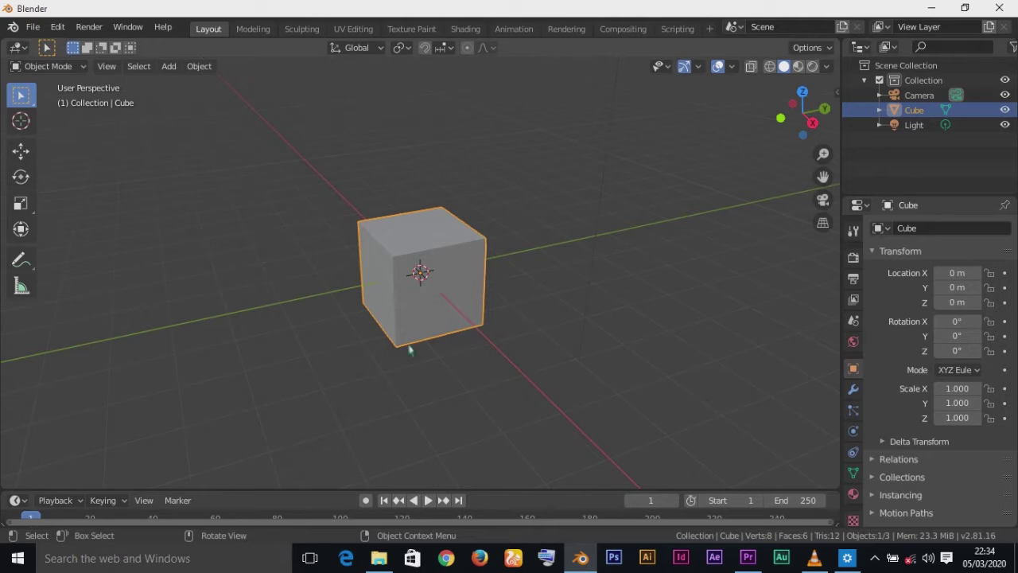
Switch to the Modeling workspace with the default cube in Edit Mode.
{"action": "scroll", "coordinate": [409, 350], "scroll_direction": "down", "scroll_amount": 2}
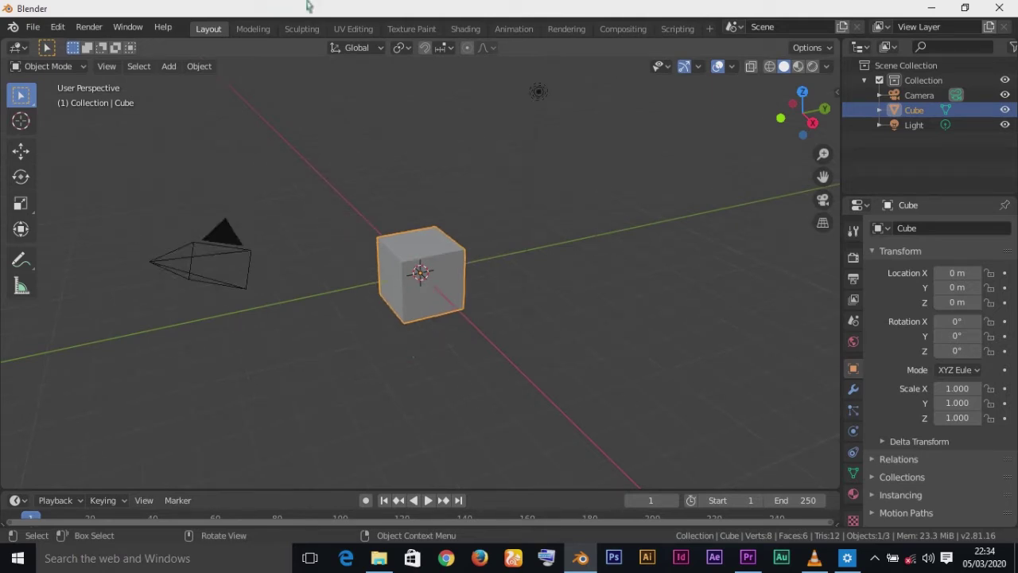
{"action": "left_click", "coordinate": [254, 29]}
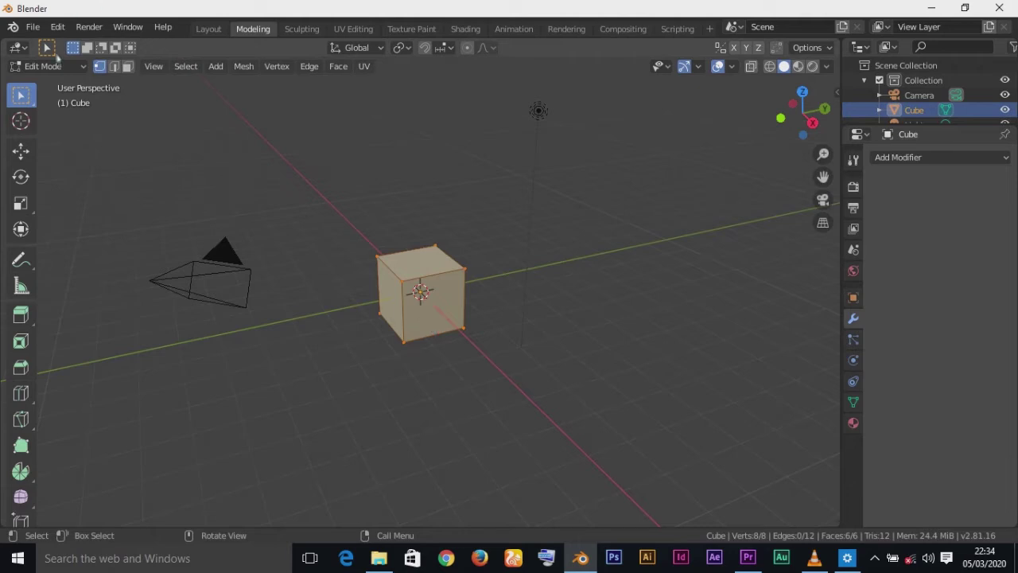
{"action": "left_click", "coordinate": [66, 67]}
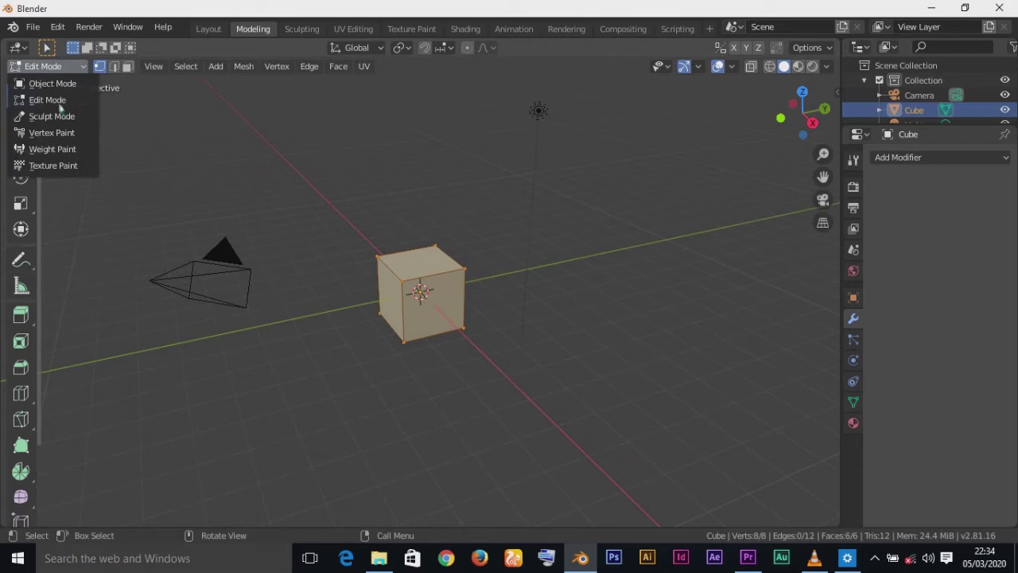
{"action": "left_click", "coordinate": [48, 100]}
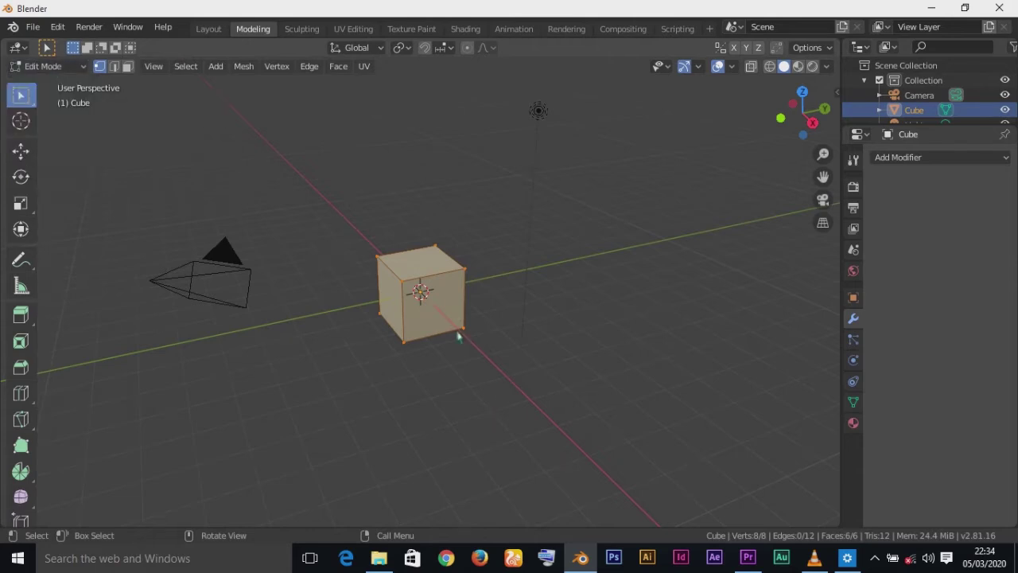
Toggle the cube between Edit and Object Mode, ending in Object Mode, and delete the cube.
{"action": "key", "text": "Tab"}
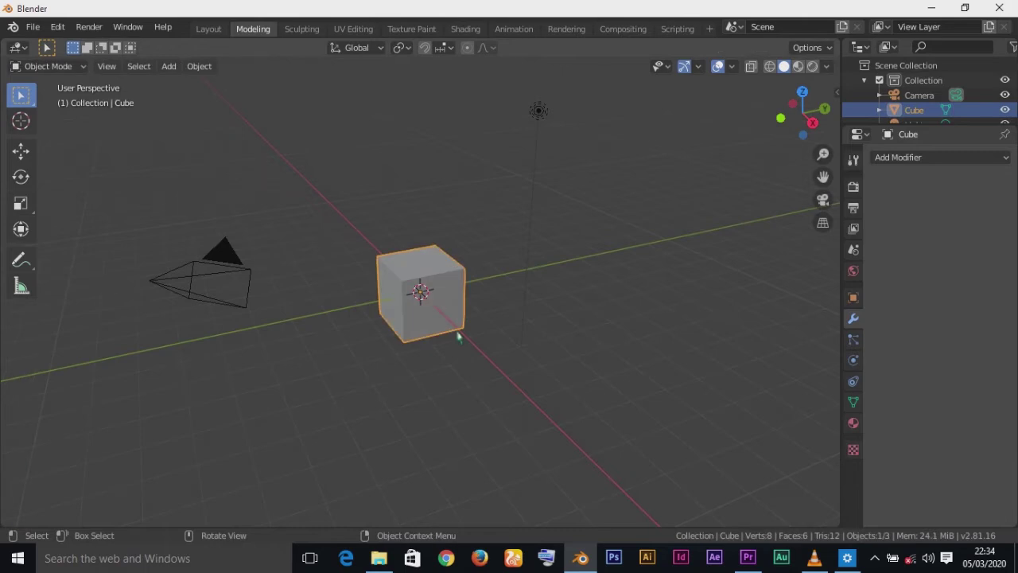
{"action": "key", "text": "Tab"}
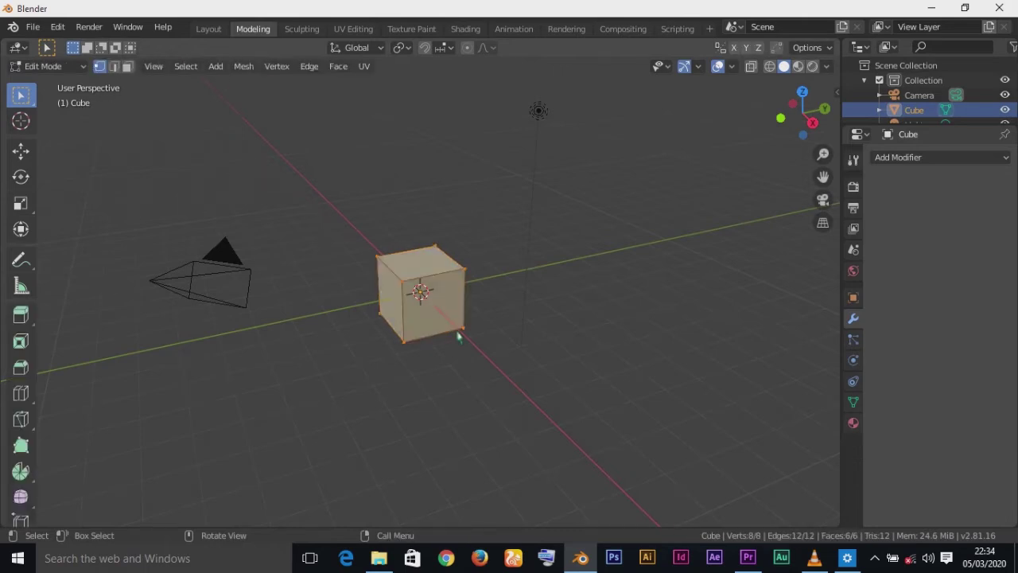
{"action": "key", "text": "Tab"}
{"action": "key", "text": "Tab"}
{"action": "key", "text": "Tab"}
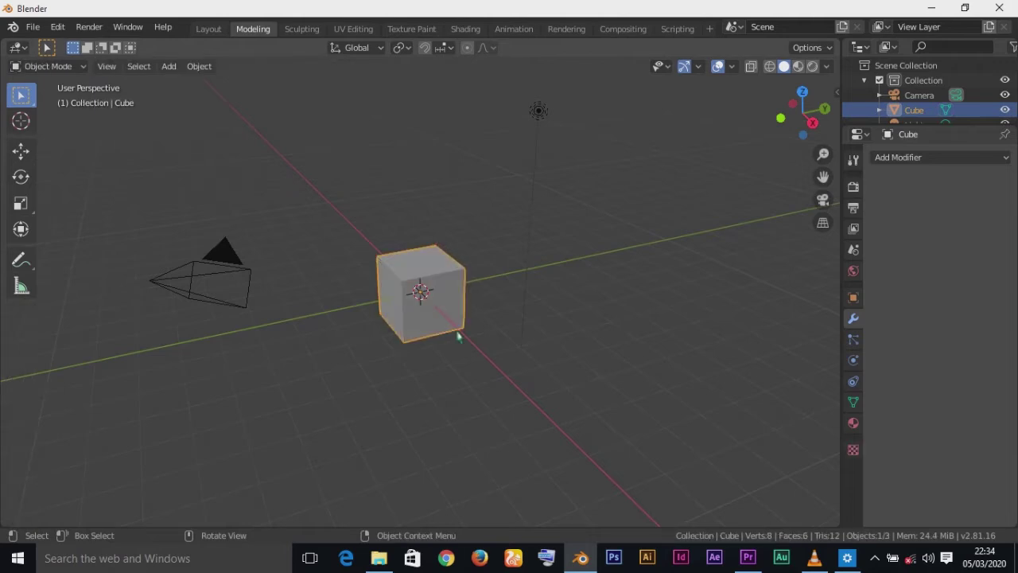
{"action": "key", "text": "x"}
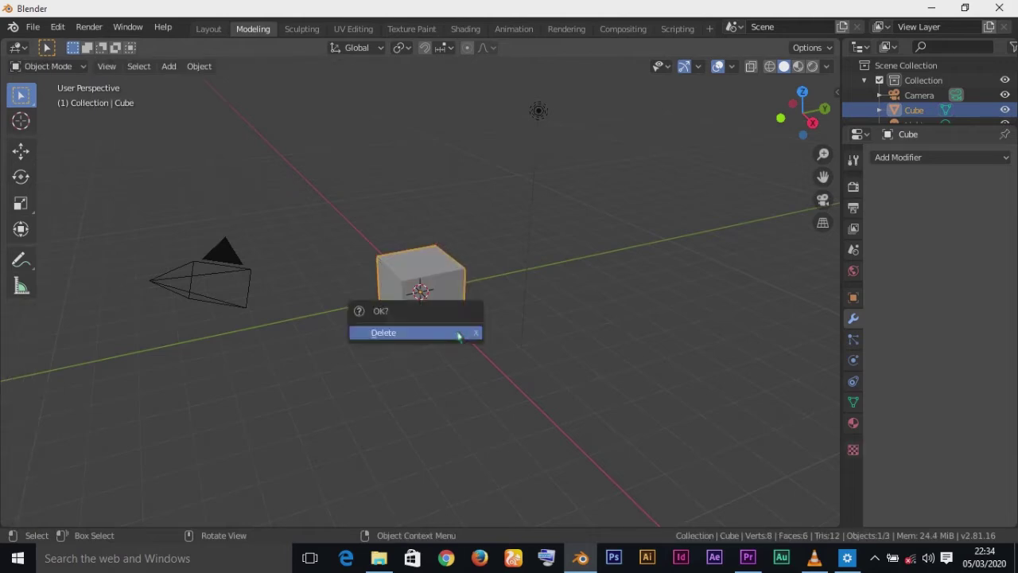
{"action": "left_click", "coordinate": [458, 336]}
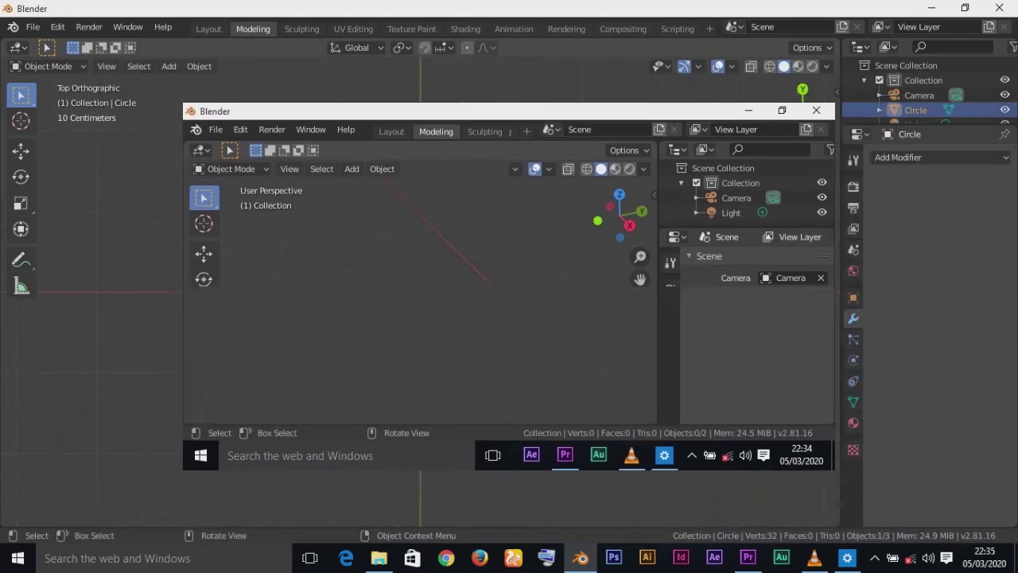
Delete the existing circle and add a new mesh circle at the world origin.
{"action": "key", "text": "Delete"}
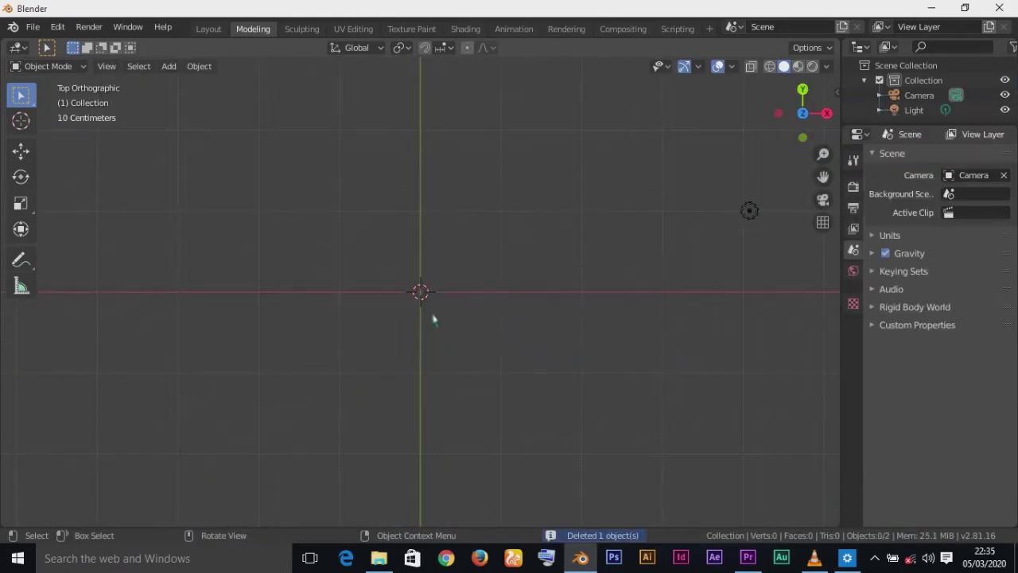
{"action": "key", "text": "shift+a"}
{"action": "mouse_move", "coordinate": [369, 256]}
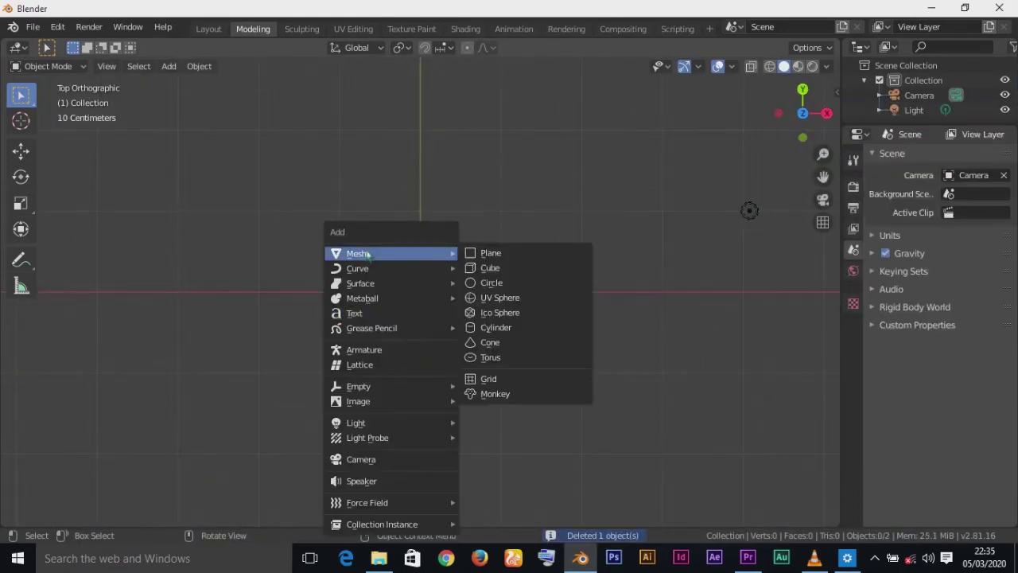
{"action": "left_click", "coordinate": [509, 284]}
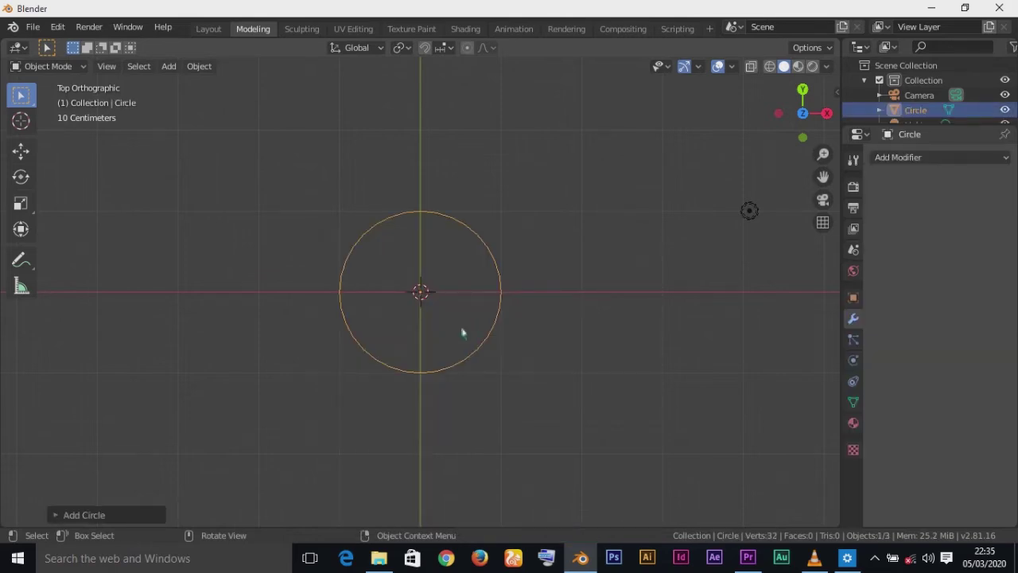
Set the new circle's vertex count to 16.
{"action": "scroll", "coordinate": [462, 332], "scroll_direction": "up", "scroll_amount": 2}
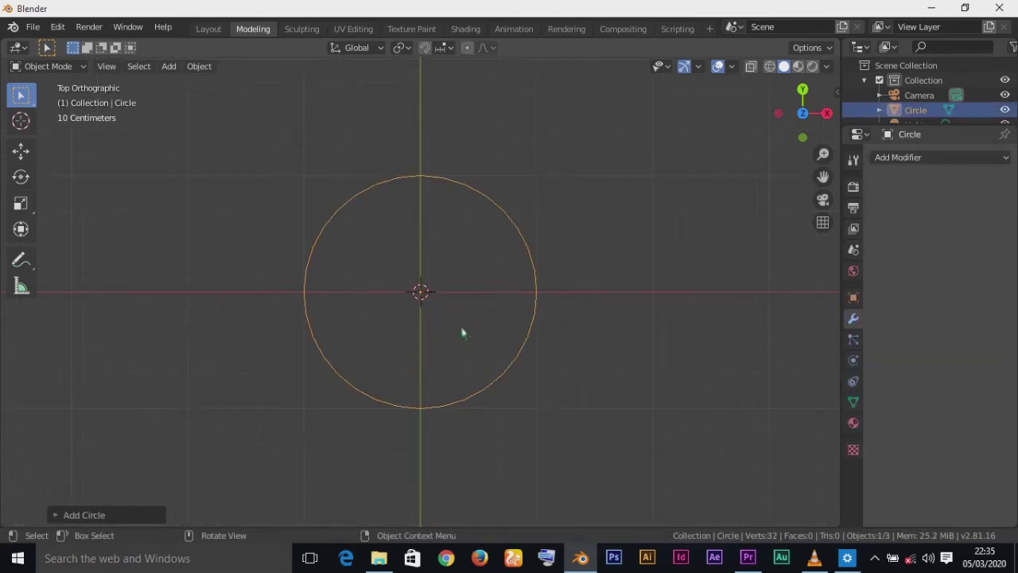
{"action": "left_click", "coordinate": [56, 515]}
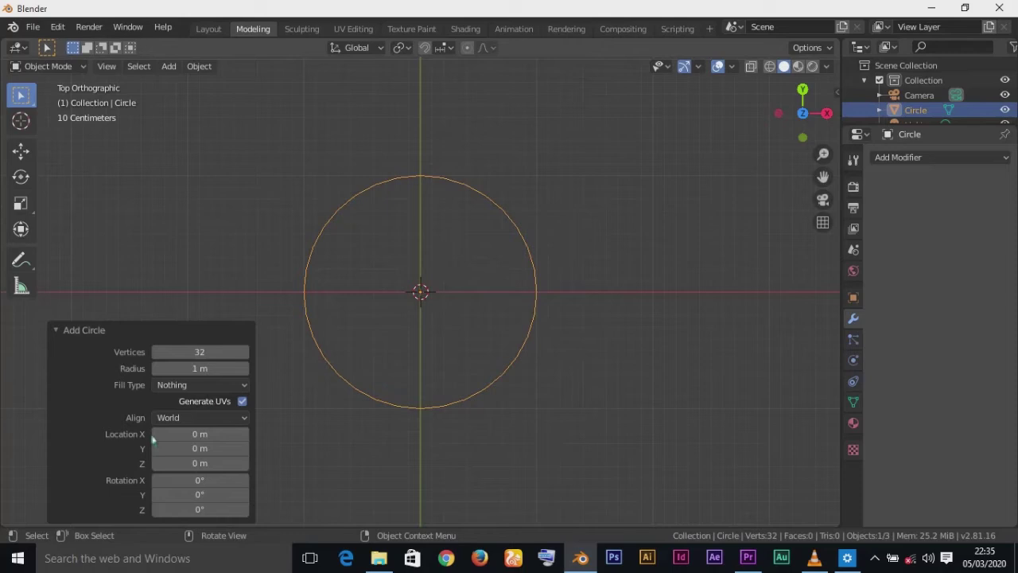
{"action": "left_click", "coordinate": [199, 360]}
{"action": "type", "text": "16"}
{"action": "key", "text": "Return"}
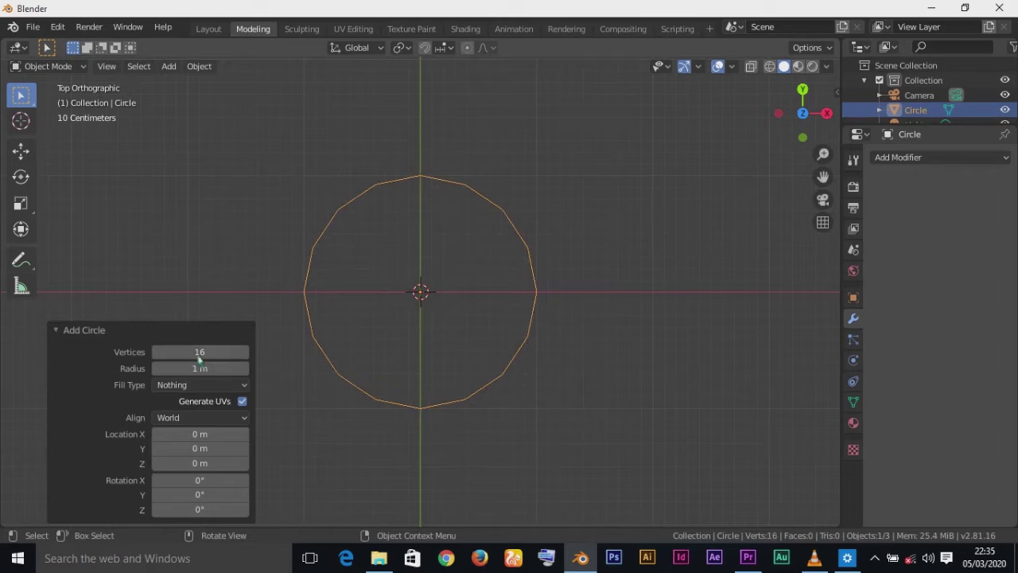
{"action": "left_click", "coordinate": [56, 331]}
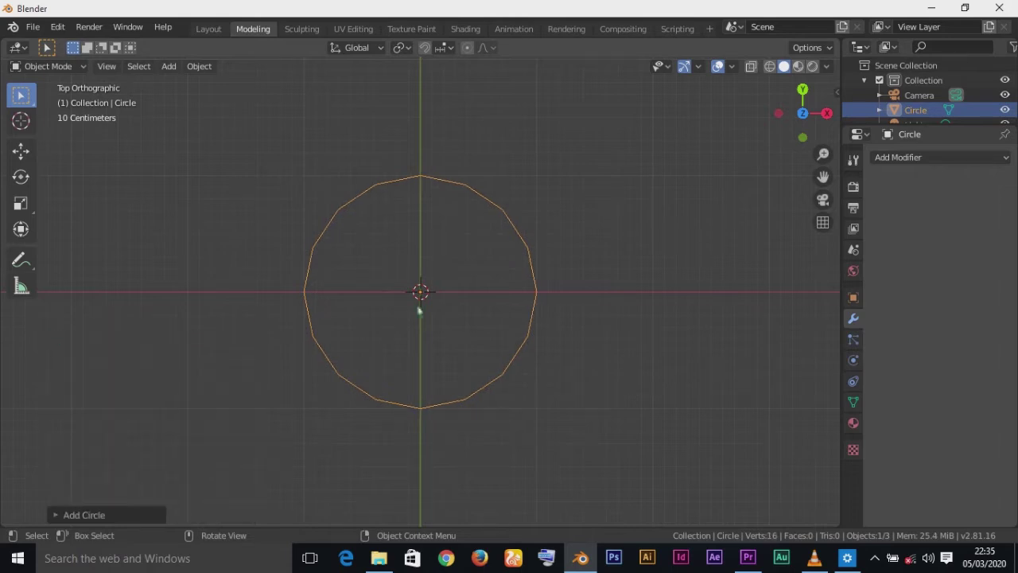
Fill the 16-sided circle with a face in Edit Mode and extrude it upward about 0.29 m along Z.
{"action": "key", "text": "Tab"}
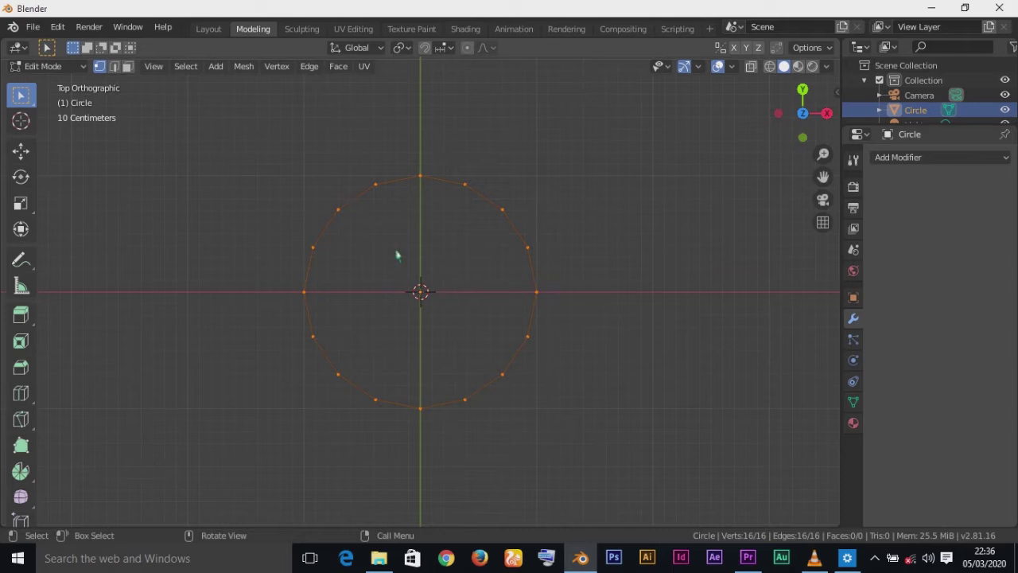
{"action": "key", "text": "f"}
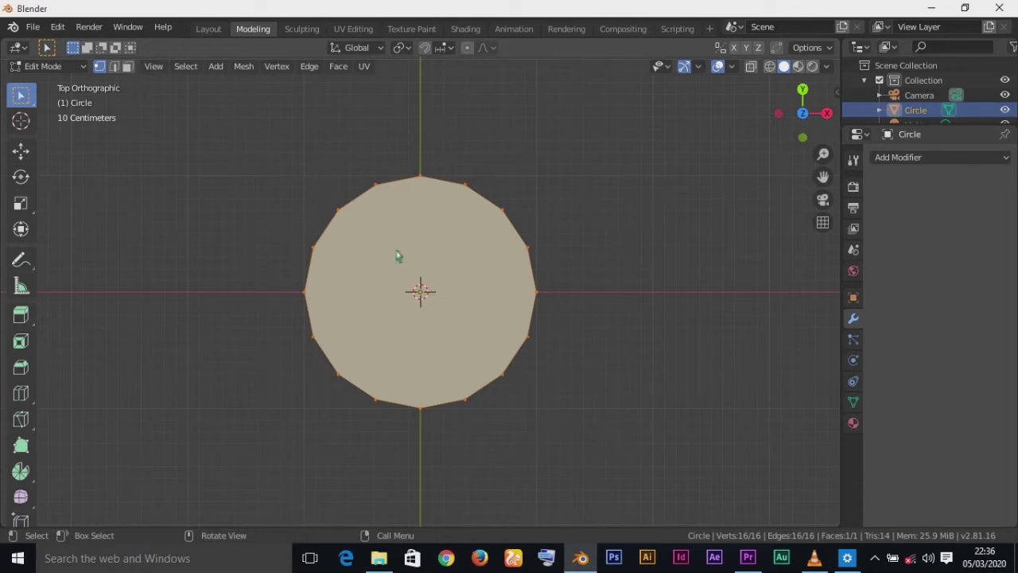
{"action": "key", "text": "KP_1"}
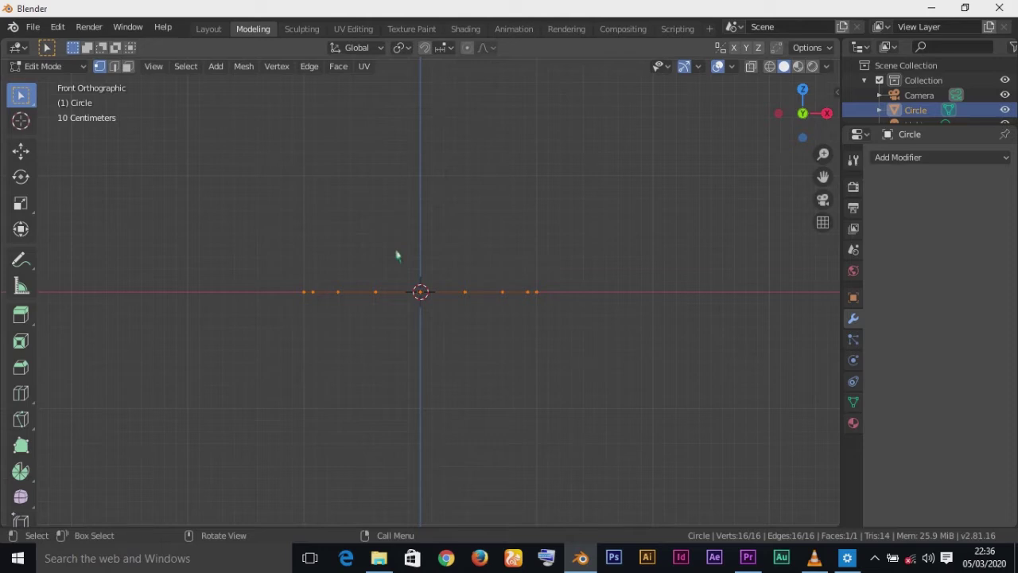
{"action": "key", "text": "e"}
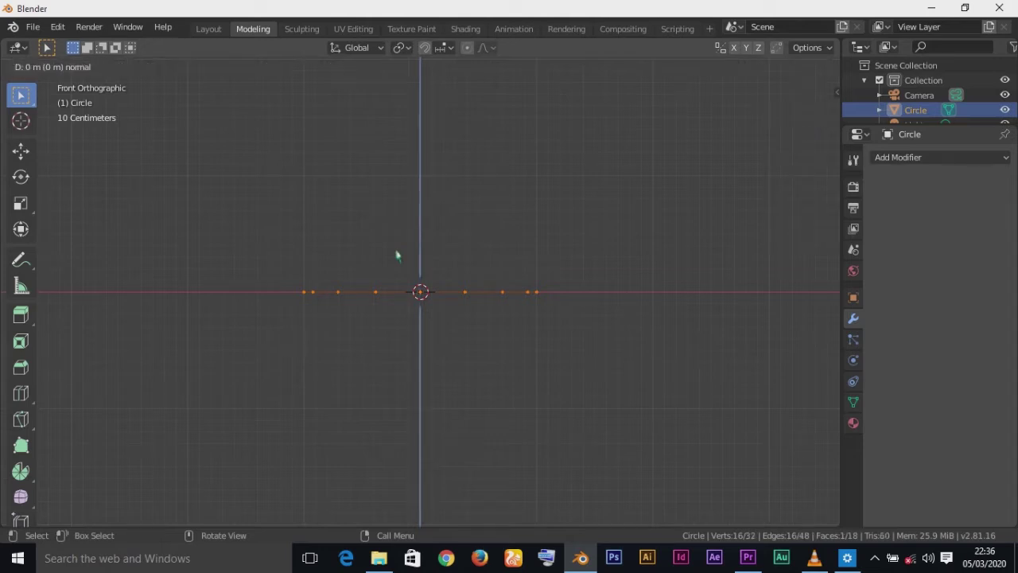
{"action": "key", "text": "z"}
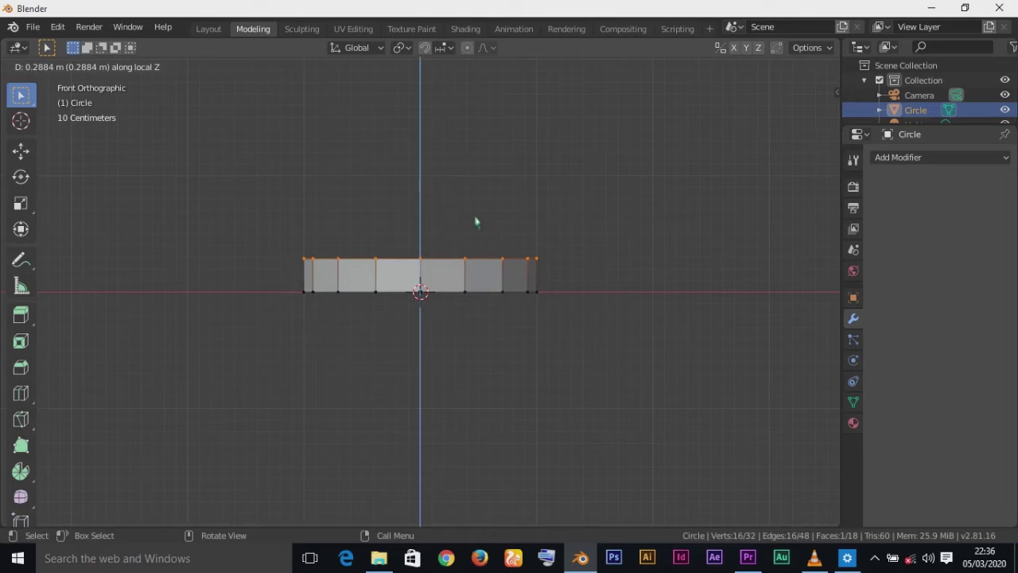
{"action": "left_click", "coordinate": [475, 221]}
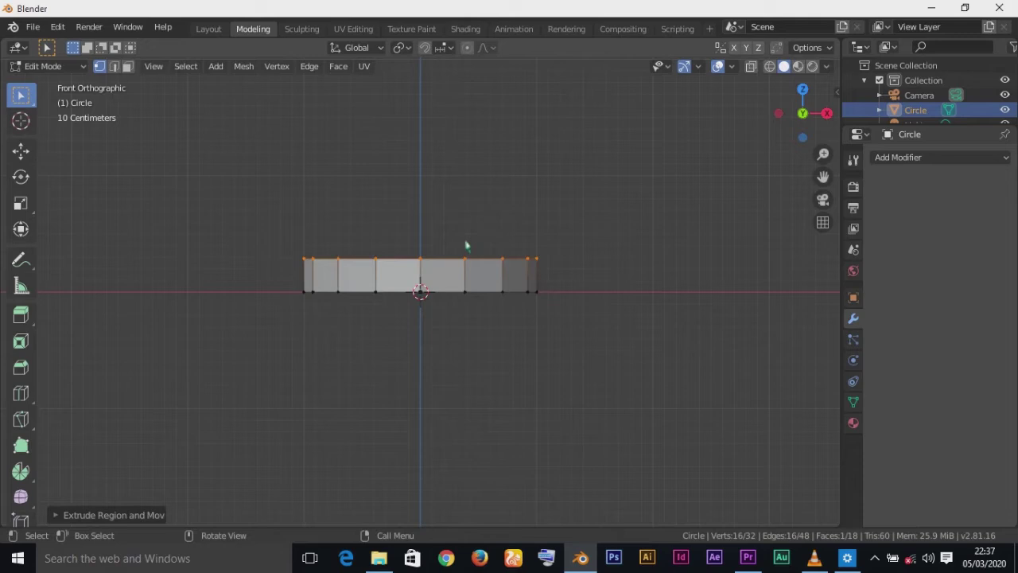
Extrude the raised top face once more in place, cancelling its upward offset.
{"action": "key", "text": "e"}
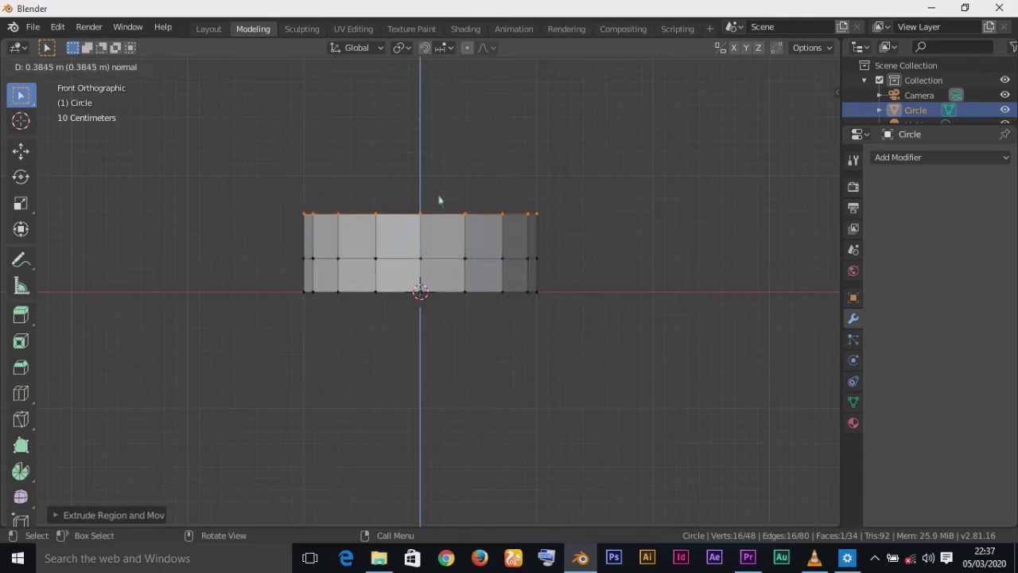
{"action": "key", "text": "Escape"}
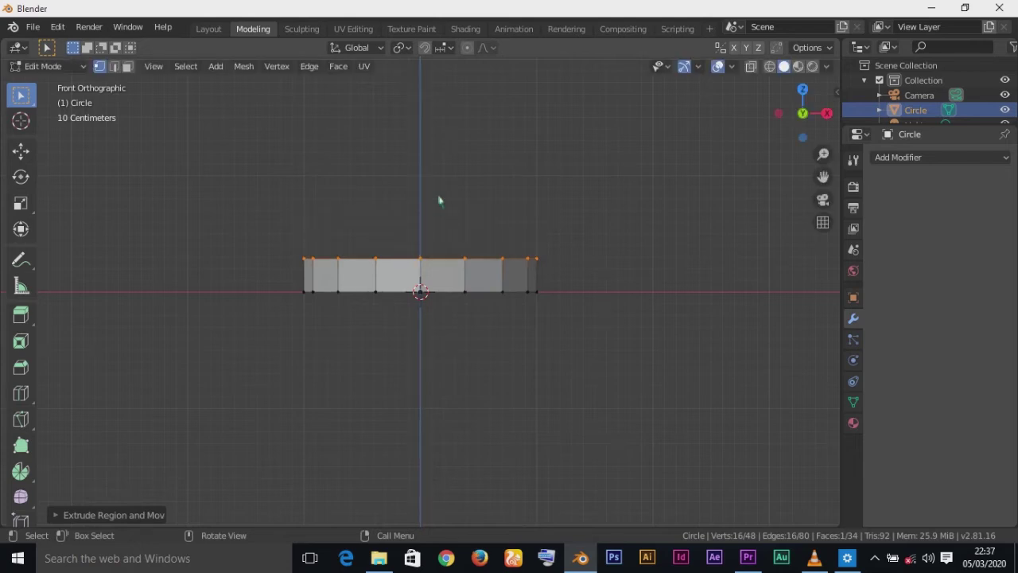
Raise the in-place extruded top face about 0.30 m along Z, and extrude it upward another 0.31 m or so.
{"action": "key", "text": "e"}
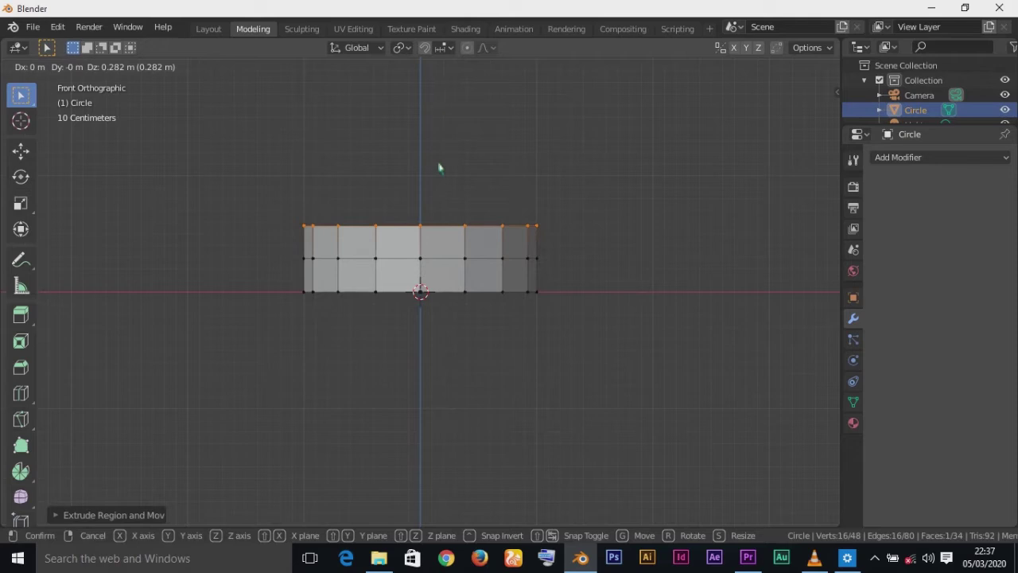
{"action": "key", "text": "z"}
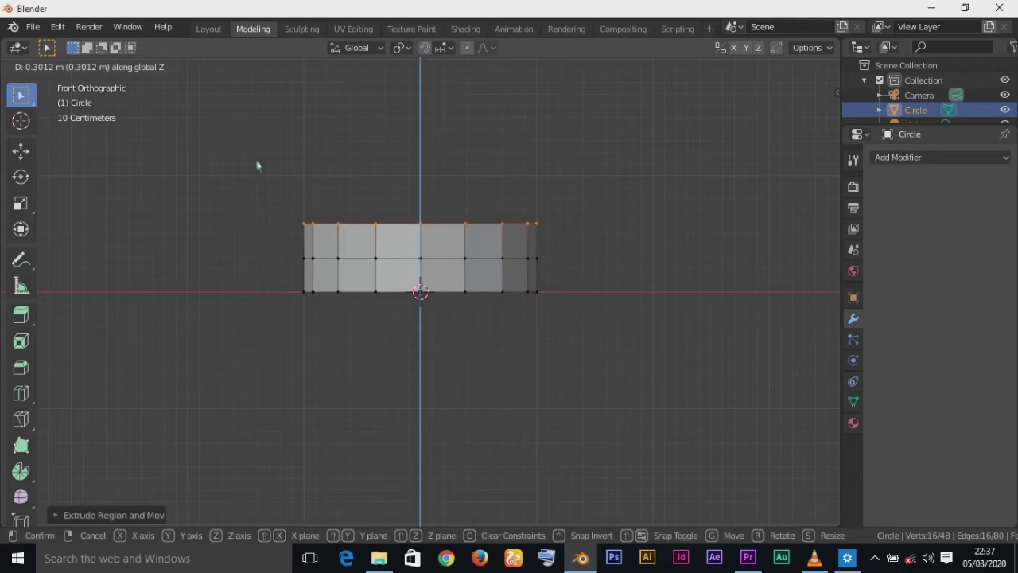
{"action": "left_click", "coordinate": [257, 166]}
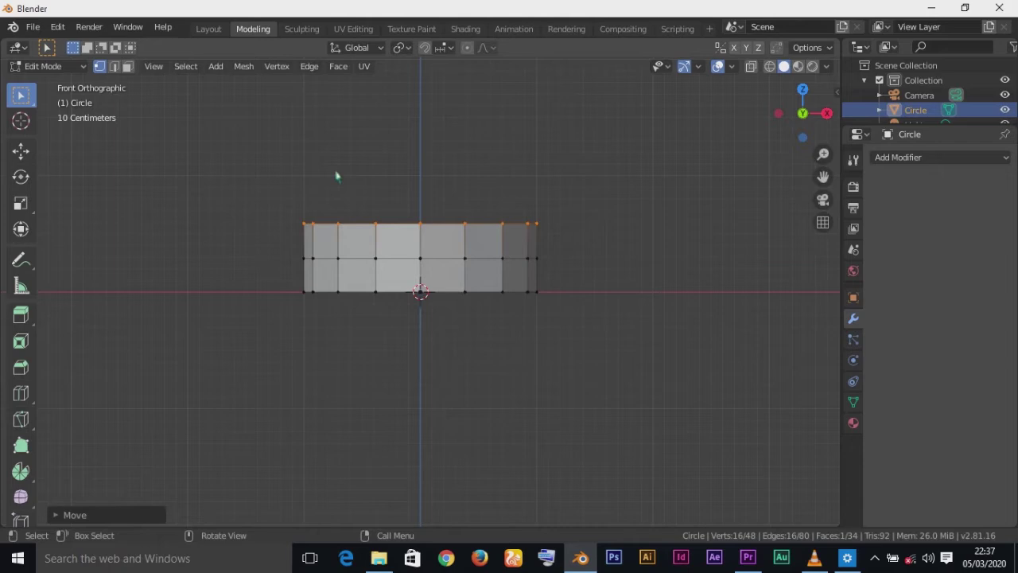
{"action": "key", "text": "e"}
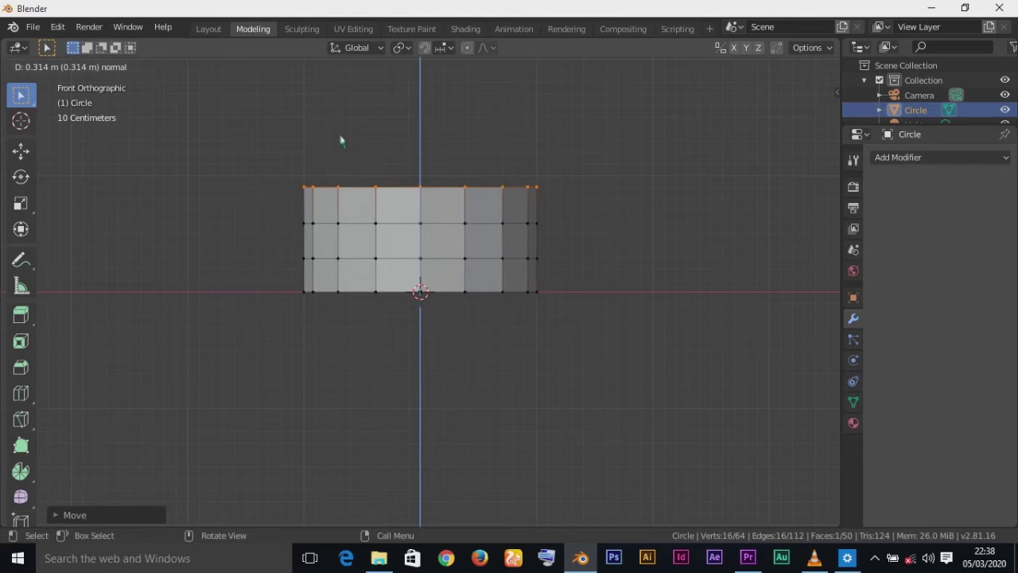
{"action": "left_click", "coordinate": [342, 140]}
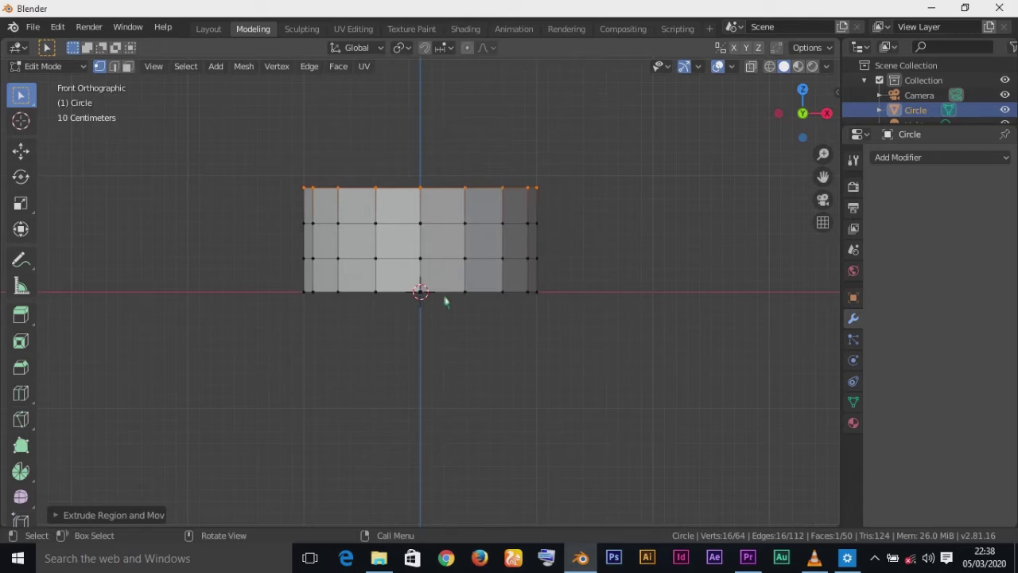
Extrude the top face upward twice more, making the first of the two new sections about 0.33 m high.
{"action": "key", "text": "shift"}
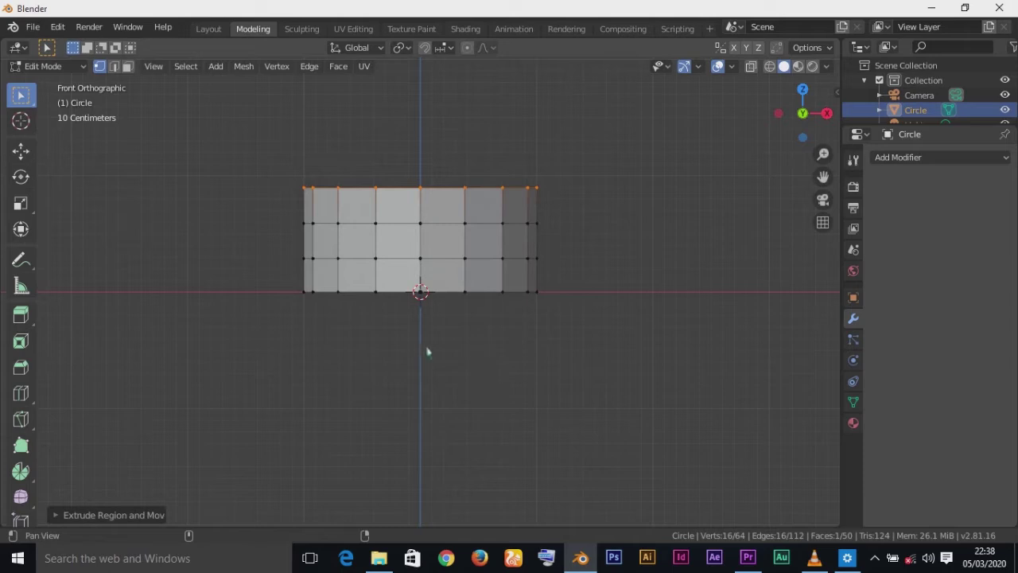
{"action": "middle_click_drag", "start_coordinate": [441, 359], "coordinate": [427, 425], "text": "shift"}
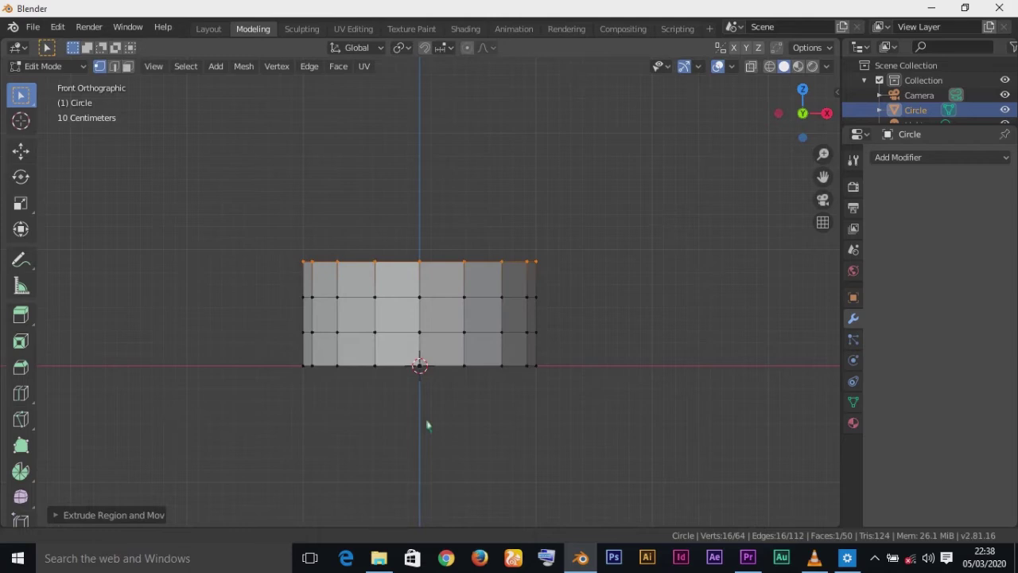
{"action": "mouse_move", "coordinate": [427, 424]}
{"action": "middle_mouse_down", "text": "shift"}
{"action": "mouse_move", "coordinate": [396, 377]}
{"action": "mouse_move", "coordinate": [437, 406]}
{"action": "mouse_move", "coordinate": [427, 434]}
{"action": "middle_mouse_up", "text": "shift"}
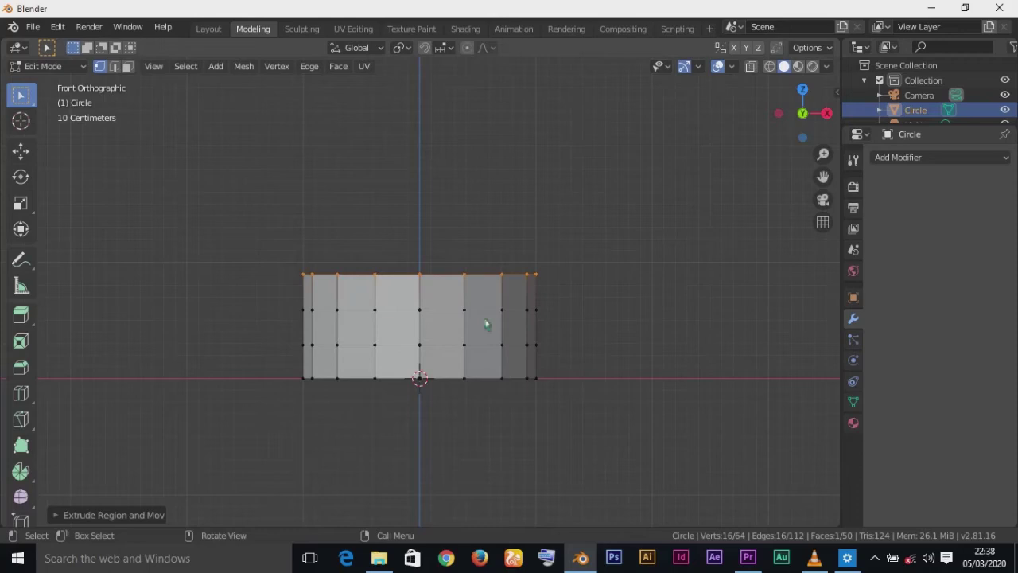
{"action": "key", "text": "e"}
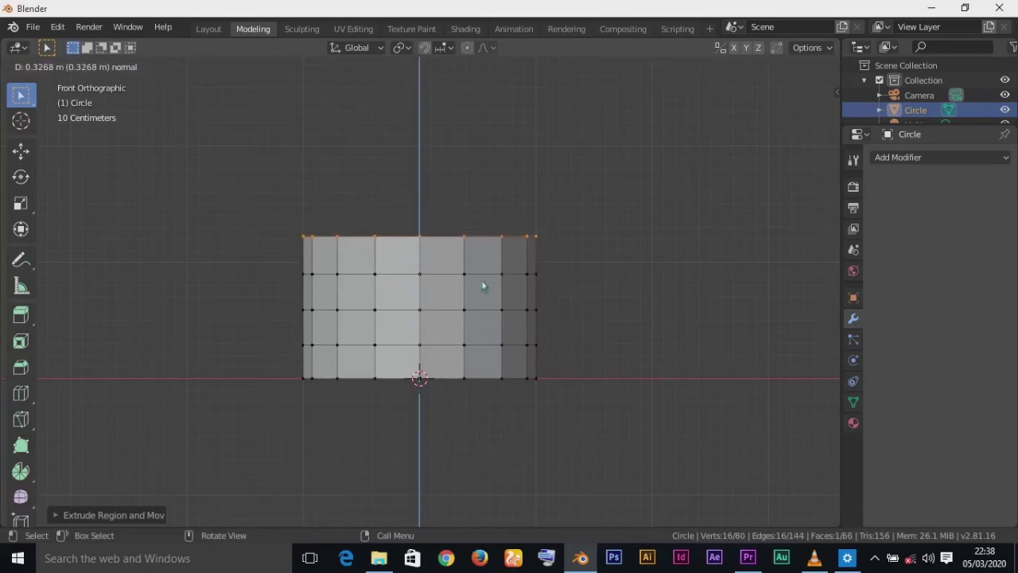
{"action": "left_click", "coordinate": [483, 285]}
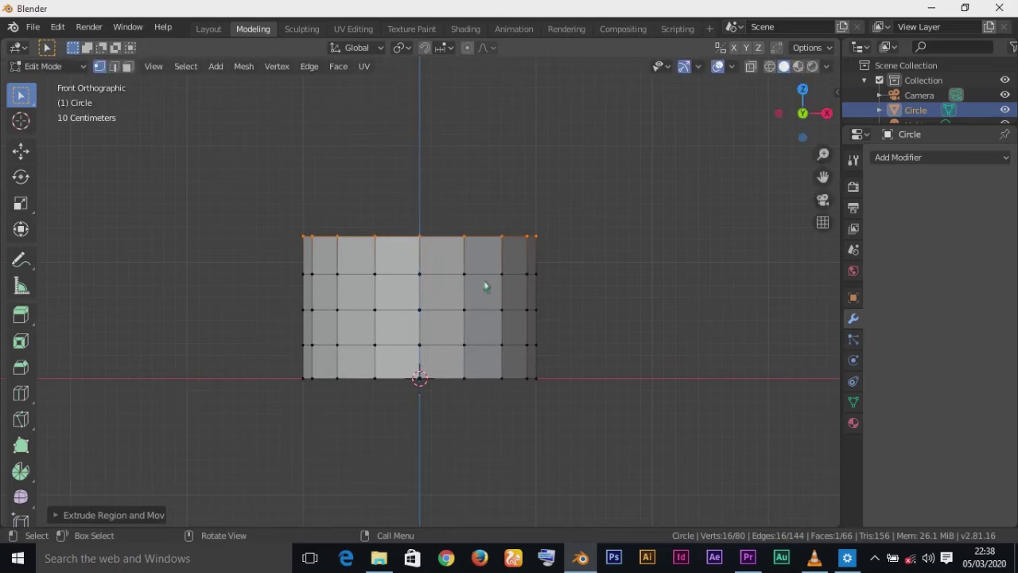
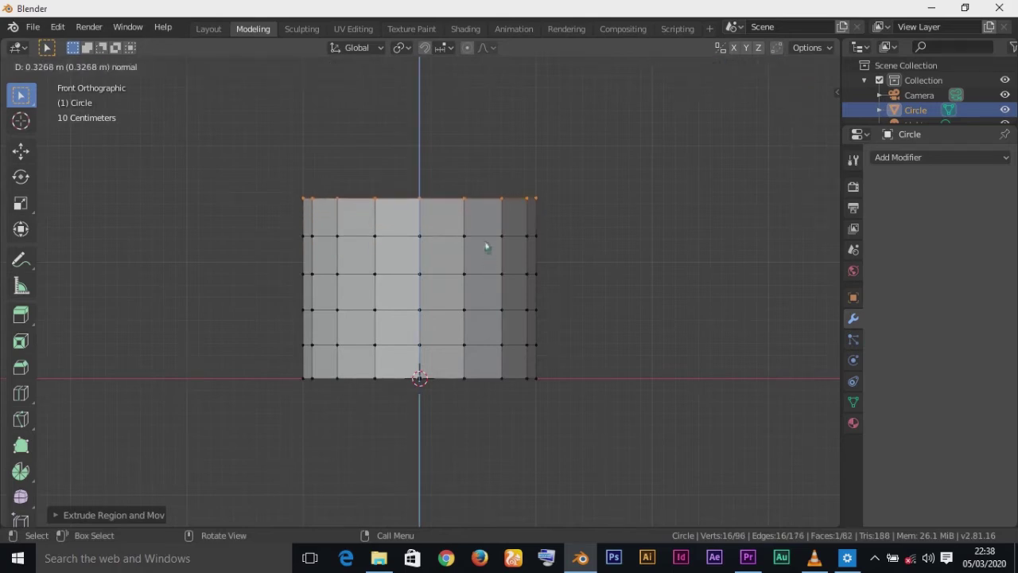
{"action": "left_click", "coordinate": [484, 248]}
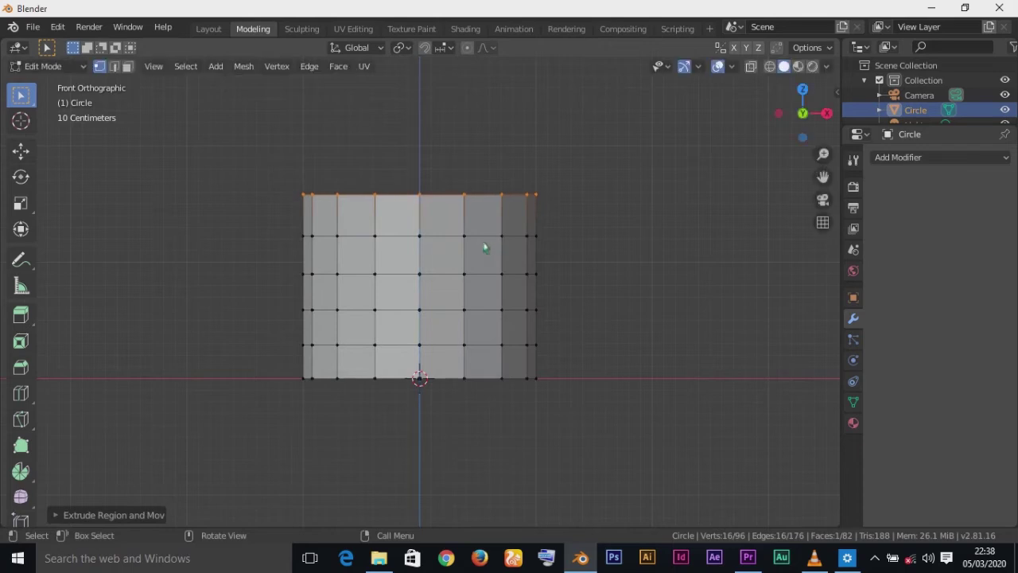
Move the cylinder's top face up about 0.40 m along Z.
{"action": "scroll", "coordinate": [493, 296], "scroll_direction": "down", "scroll_amount": 4}
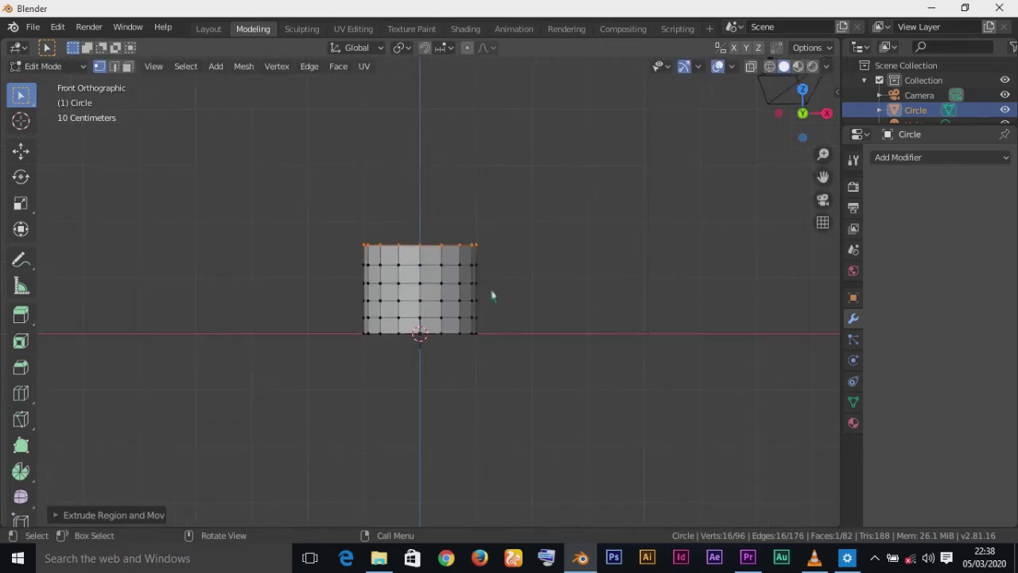
{"action": "scroll", "coordinate": [492, 296], "scroll_direction": "down", "scroll_amount": 2}
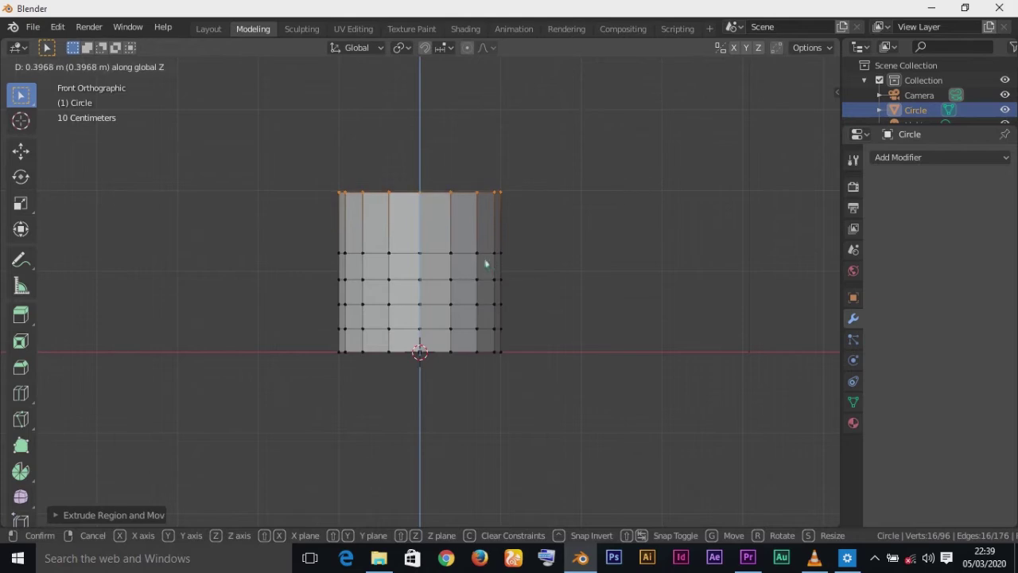
{"action": "left_click", "coordinate": [485, 263]}
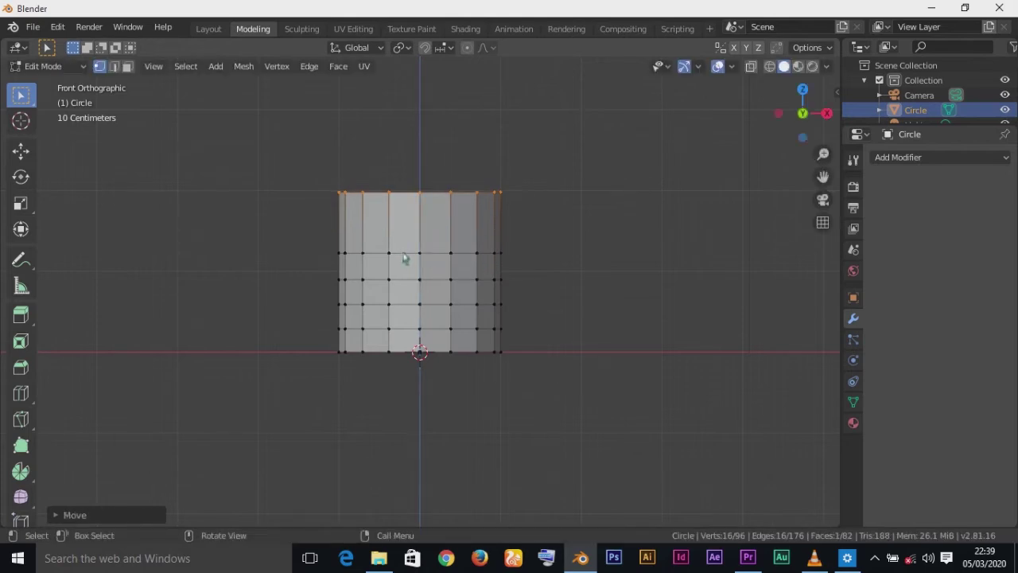
Move the edge loop just below the top face up along Z to even out the ring spacing.
{"action": "left_click", "coordinate": [404, 257], "text": "alt"}
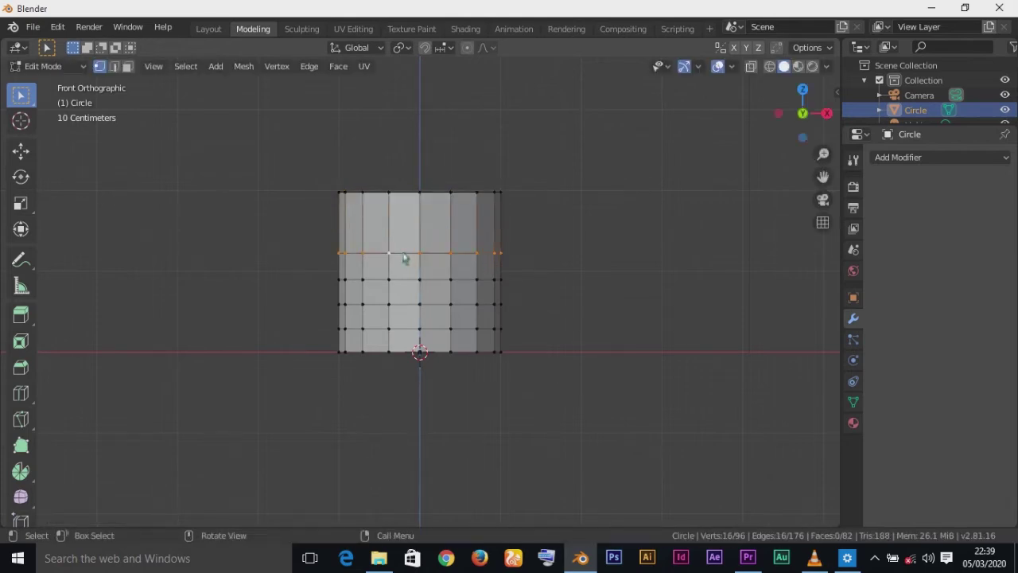
{"action": "left_click", "coordinate": [404, 256]}
{"action": "left_click", "coordinate": [404, 257], "text": "alt"}
{"action": "key", "text": "g"}
{"action": "key", "text": "z"}
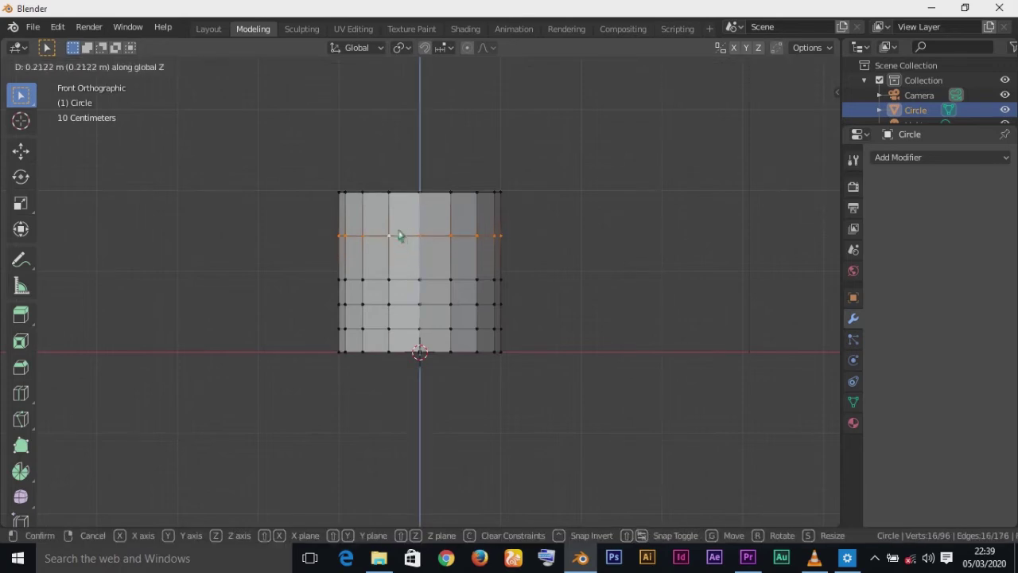
{"action": "left_click", "coordinate": [400, 232]}
Move the second edge loop below the top face up about 0.28 m along Z.
{"action": "left_click", "coordinate": [404, 275]}
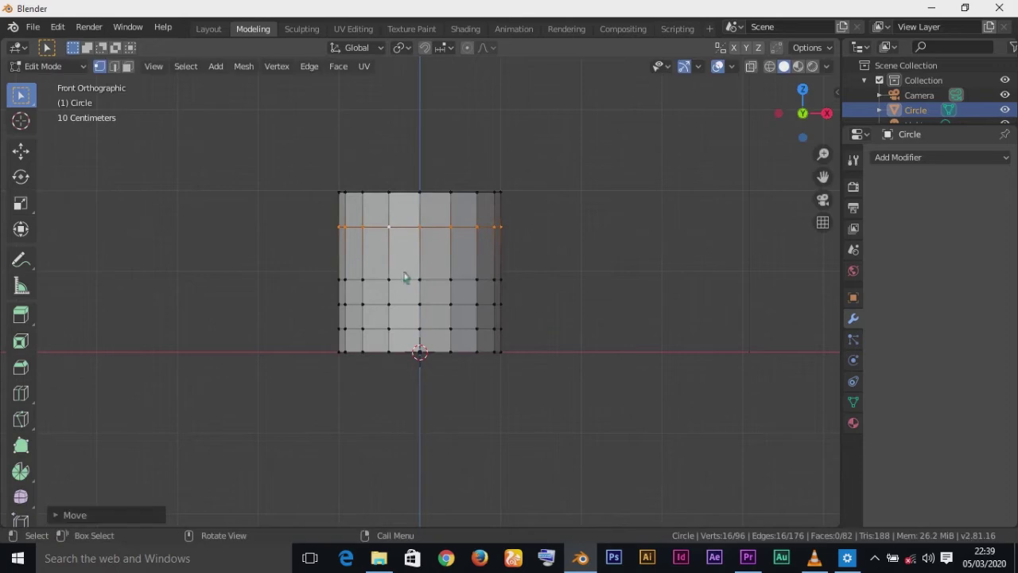
{"action": "left_click", "coordinate": [403, 283], "text": "alt"}
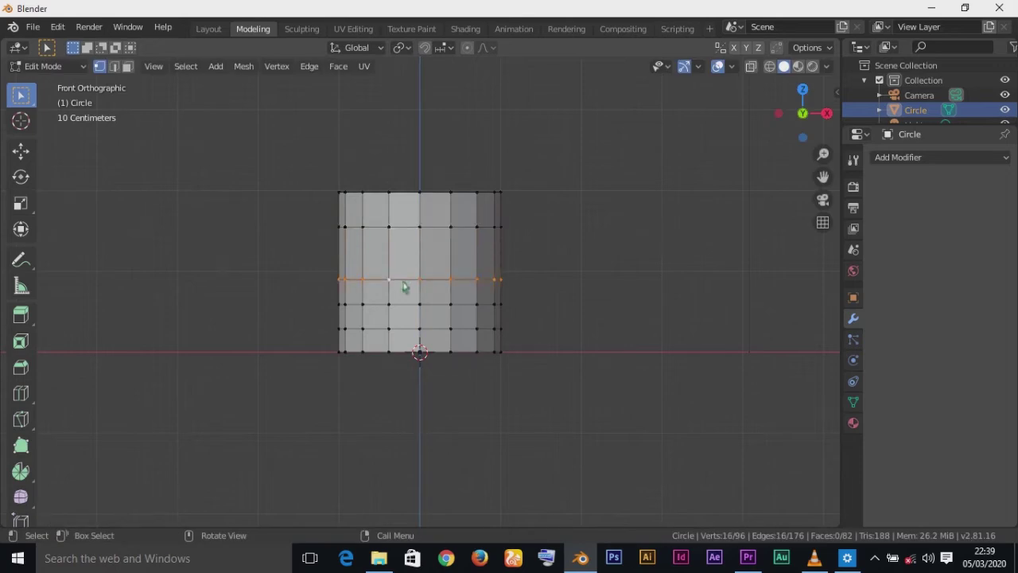
{"action": "key", "text": "g"}
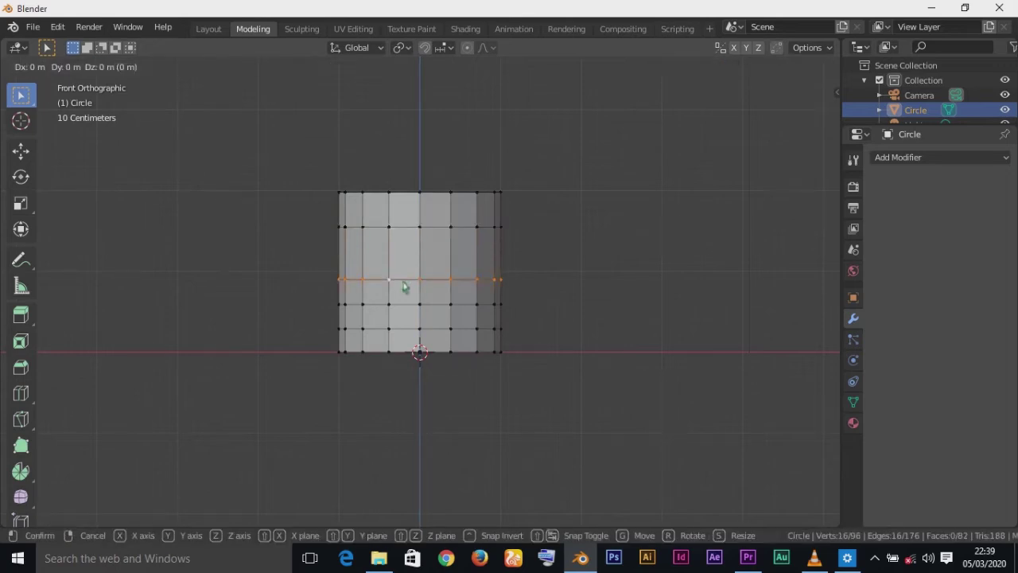
{"action": "key", "text": "z"}
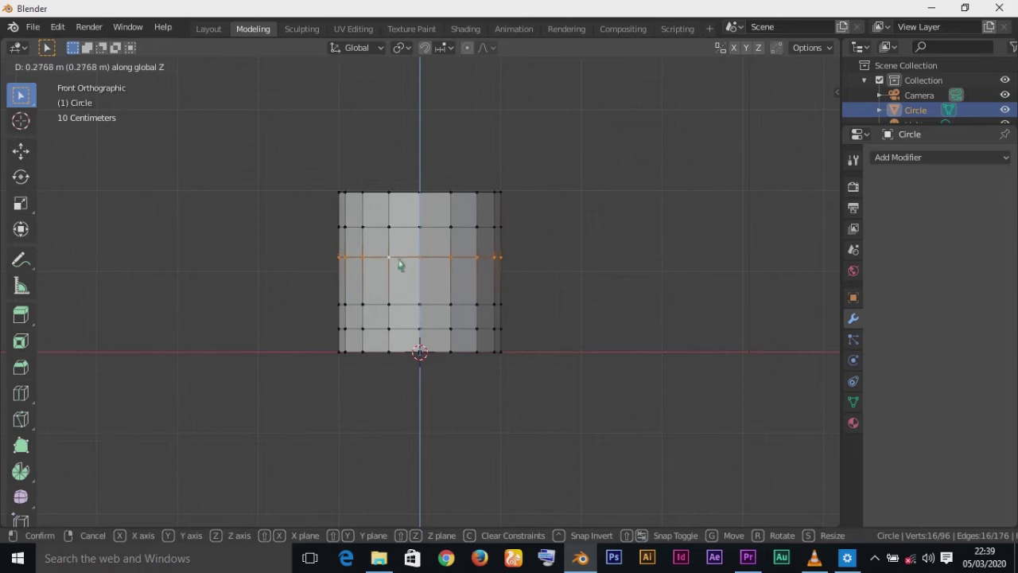
{"action": "left_click", "coordinate": [400, 265]}
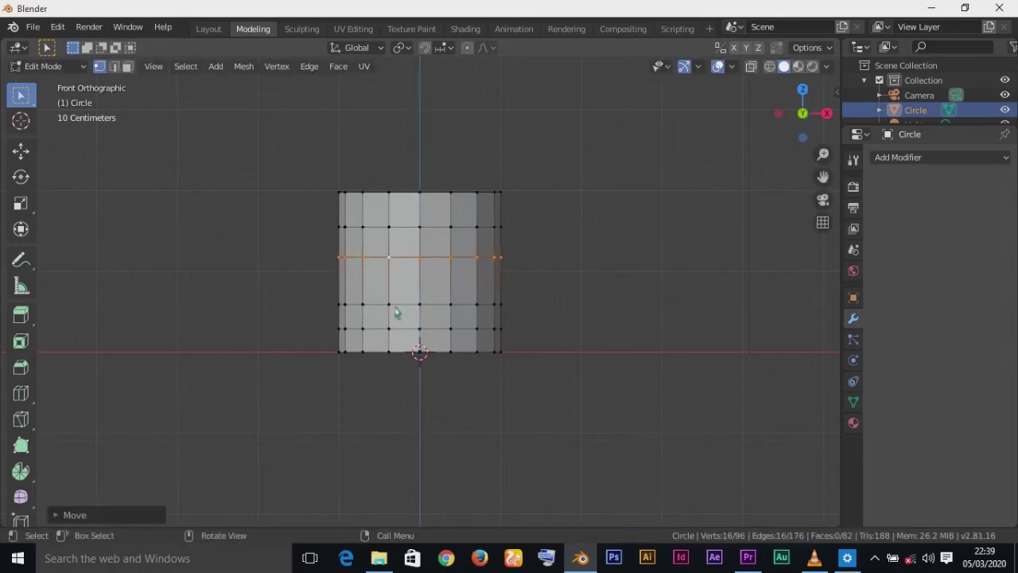
Move the third edge loop below the top face up along Z, about midway between its neighbouring loops.
{"action": "left_click", "coordinate": [396, 310], "text": "alt"}
{"action": "key", "text": "g"}
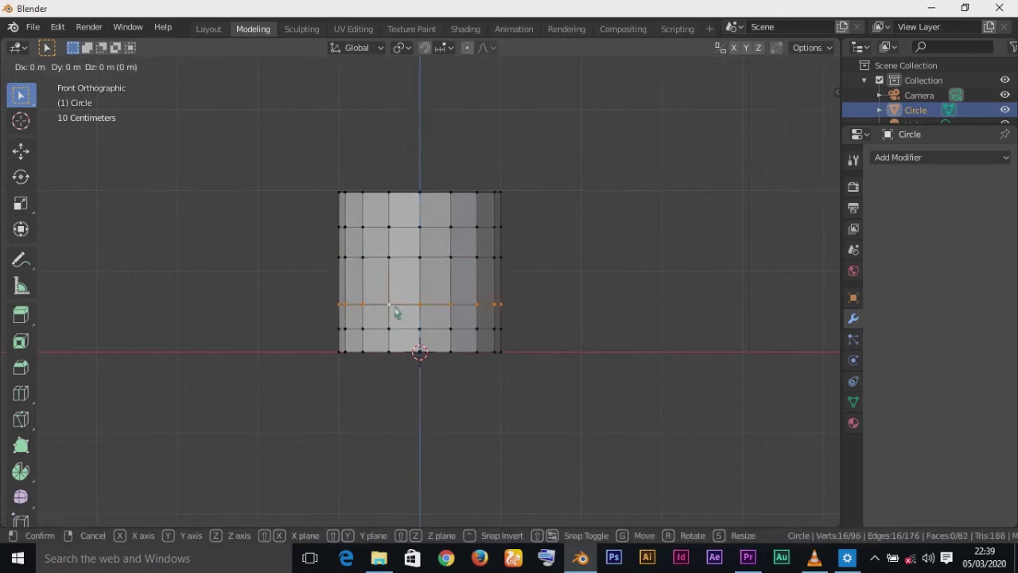
{"action": "key", "text": "z"}
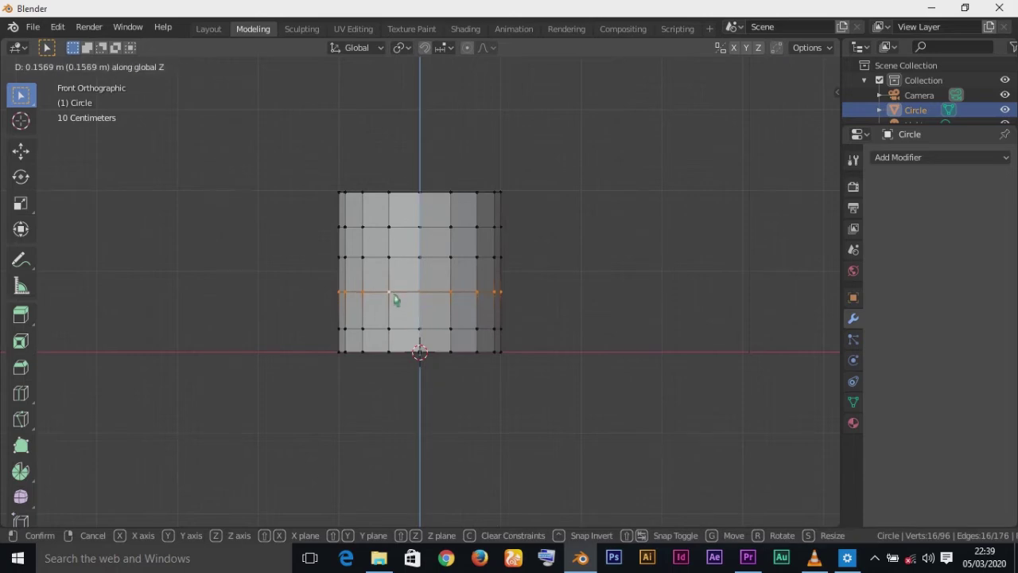
{"action": "left_click", "coordinate": [396, 296]}
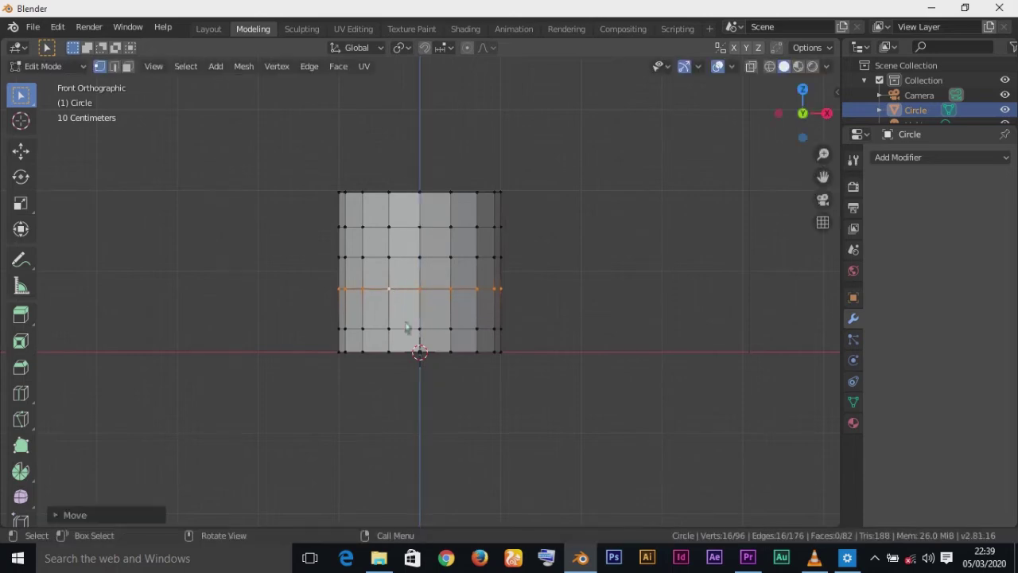
Move the edge loop just above the cylinder's base up about 0.09 m along Z.
{"action": "left_click", "coordinate": [407, 334]}
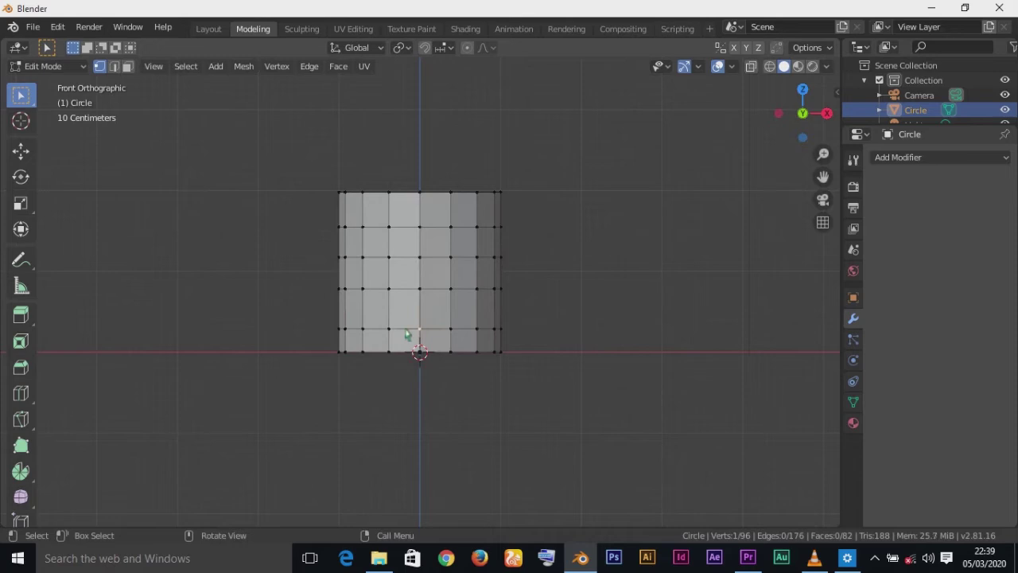
{"action": "left_click", "coordinate": [411, 329], "text": "alt"}
{"action": "key", "text": "g"}
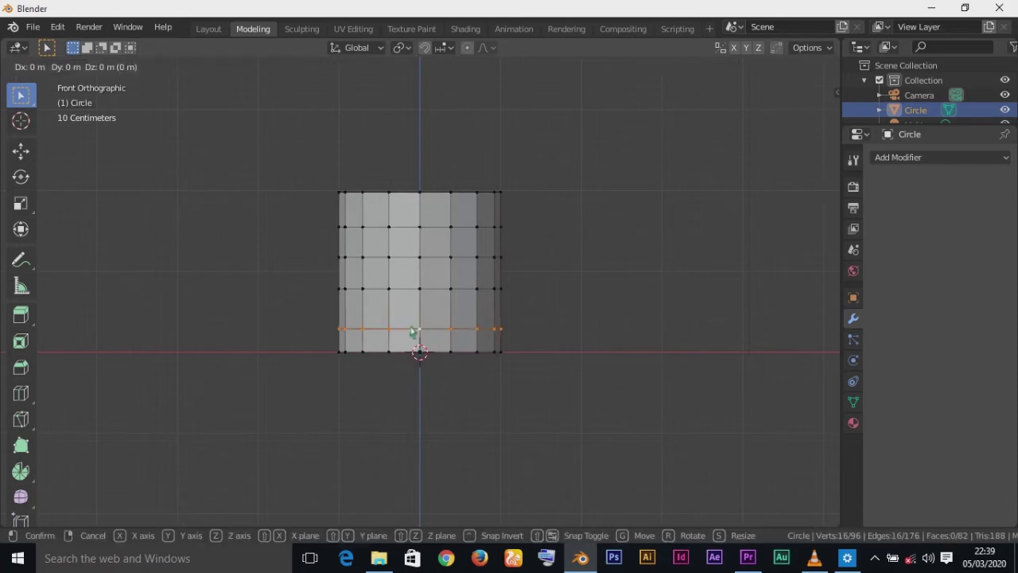
{"action": "key", "text": "z"}
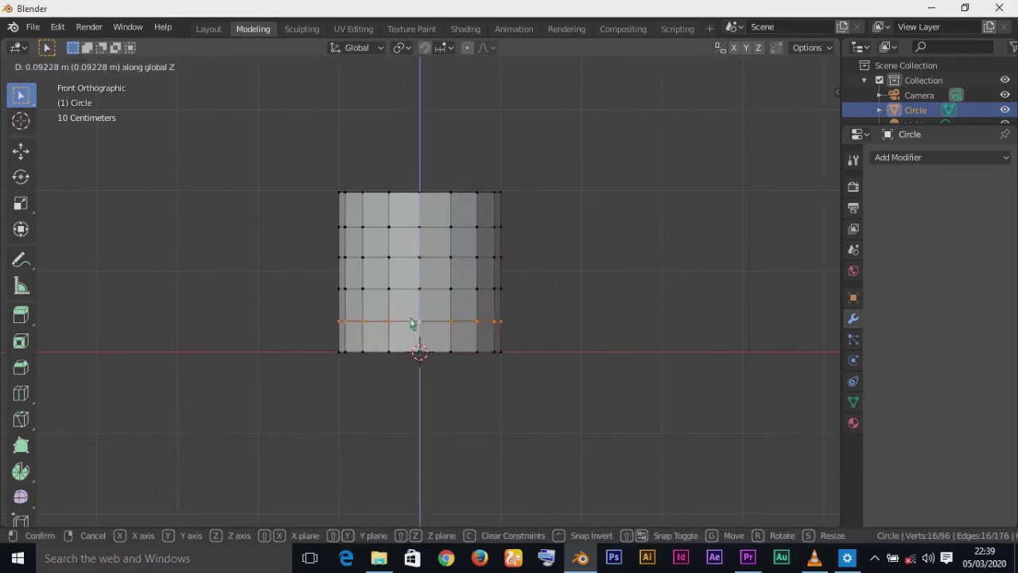
{"action": "left_click", "coordinate": [454, 323]}
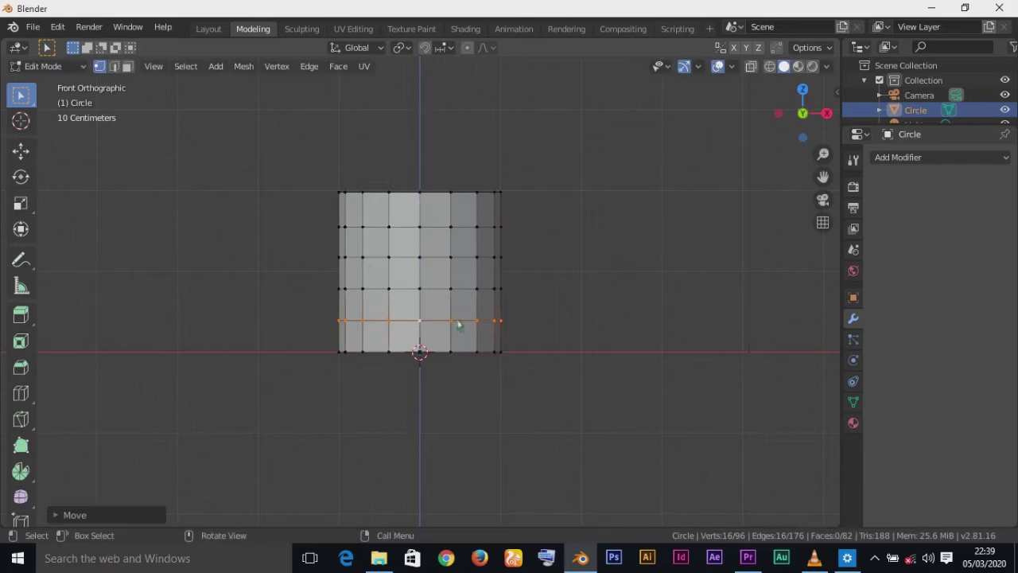
{"action": "key", "text": "KP_7"}
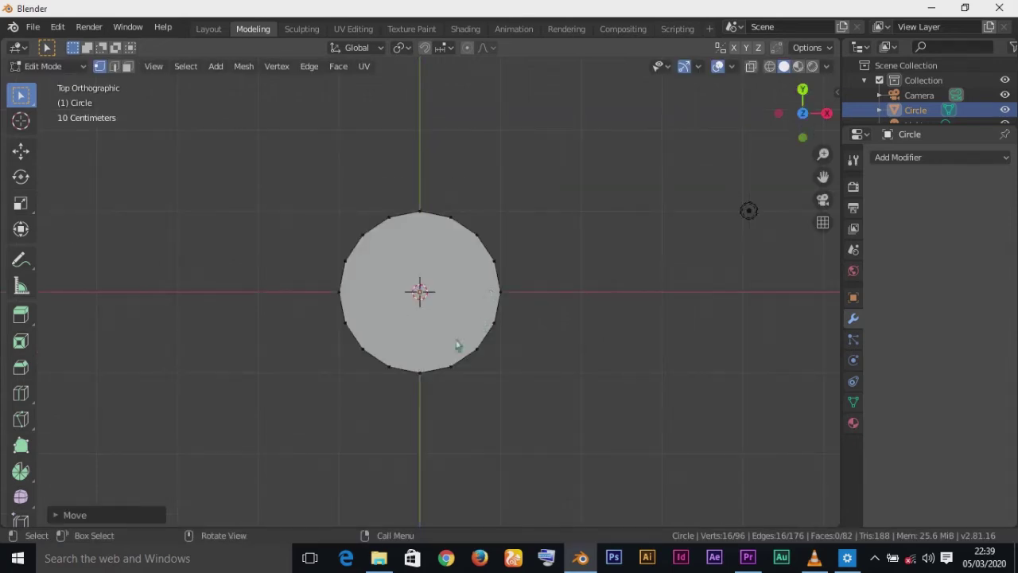
{"action": "left_click", "coordinate": [127, 67]}
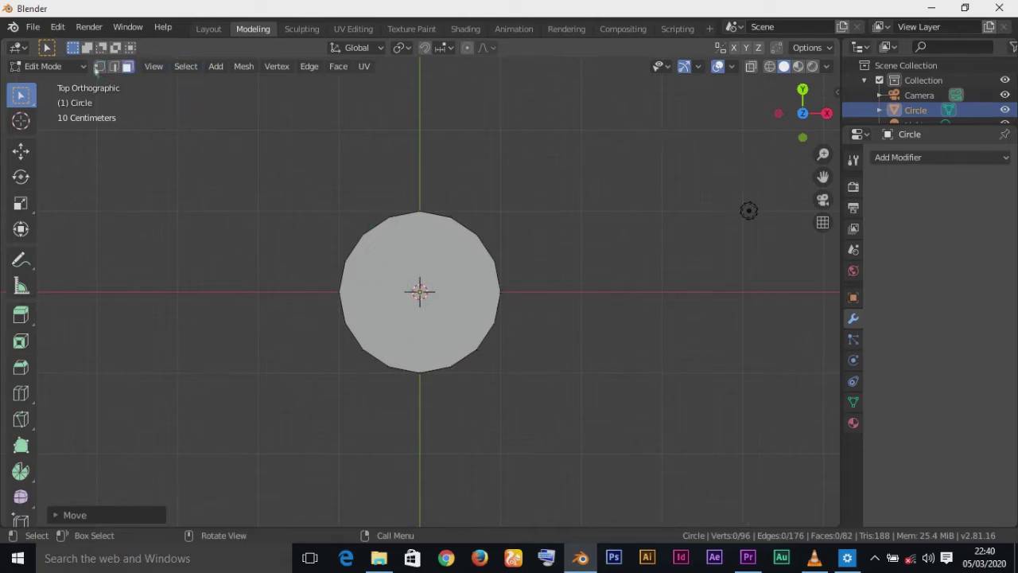
{"action": "left_click", "coordinate": [99, 67]}
{"action": "key", "text": "KP_1"}
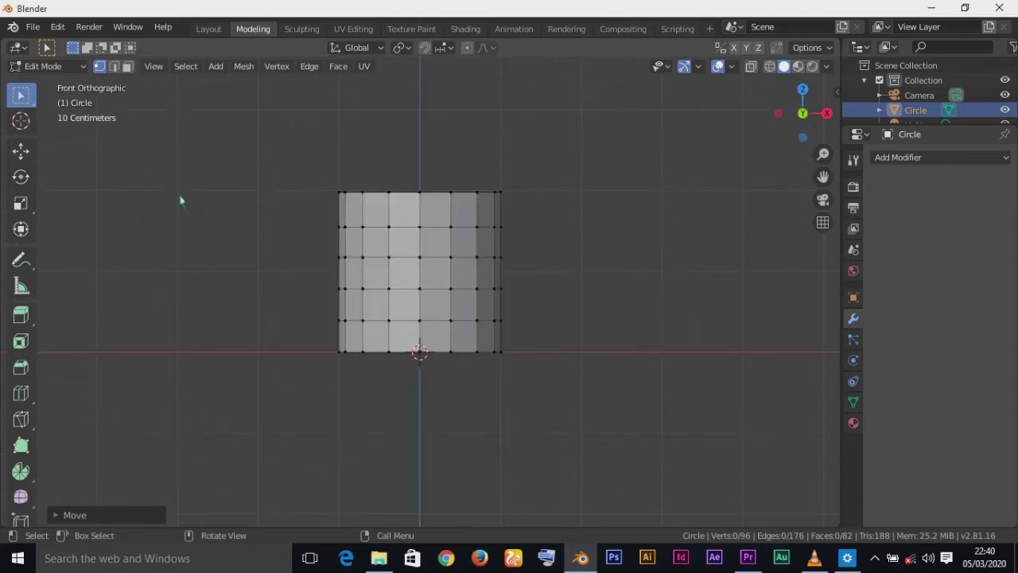
Select the cylinder's top edge loop and extrude its face in place with zero offset.
{"action": "left_click", "coordinate": [403, 200]}
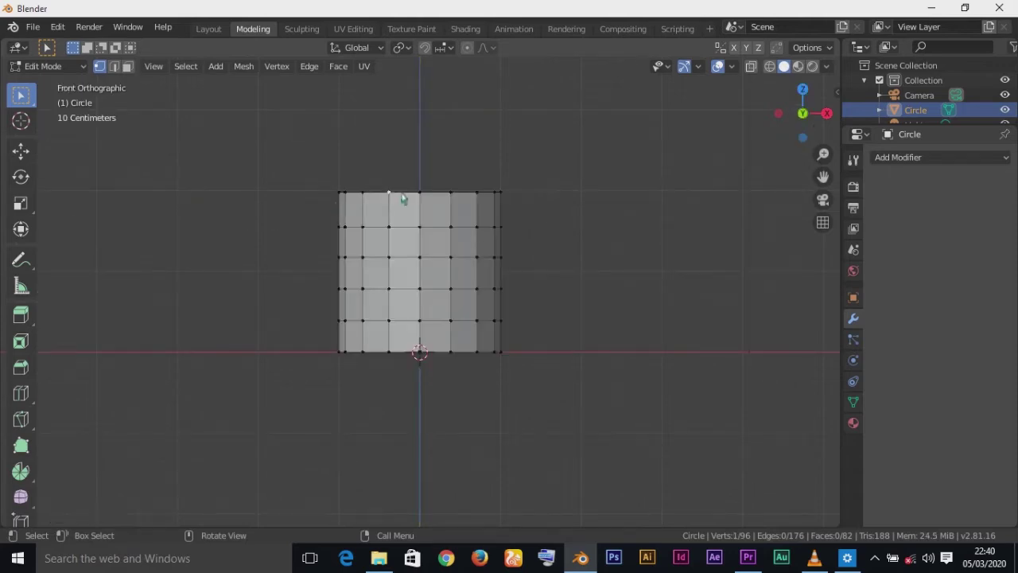
{"action": "left_click", "coordinate": [403, 200], "text": "alt"}
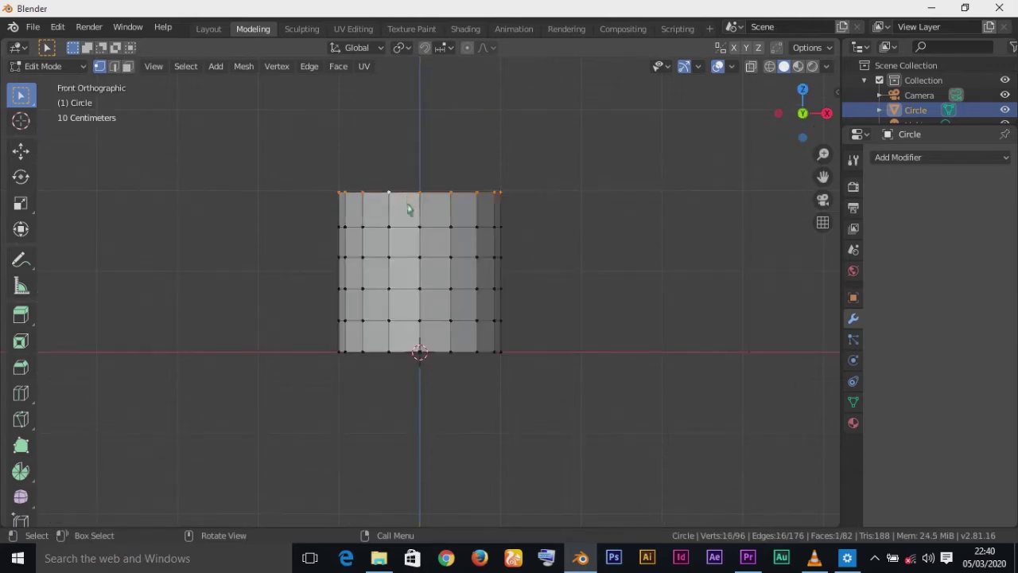
{"action": "key", "text": "KP_7"}
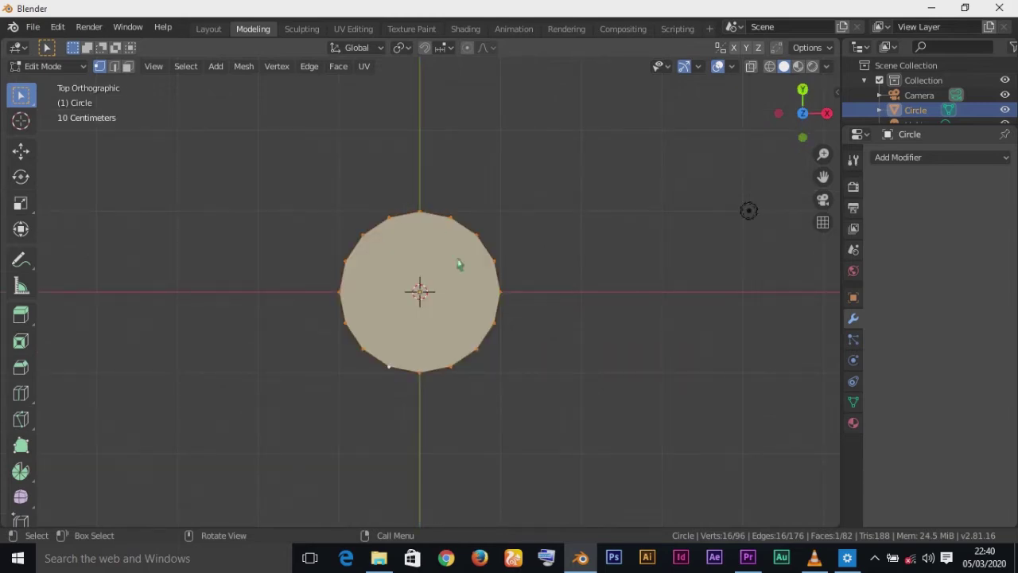
{"action": "key", "text": "e"}
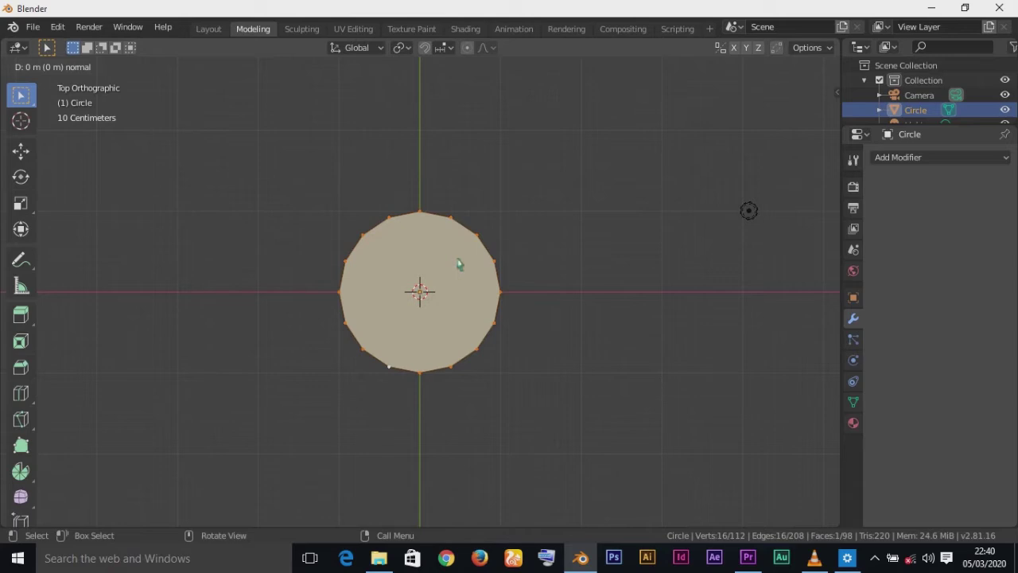
{"action": "left_click", "coordinate": [458, 264]}
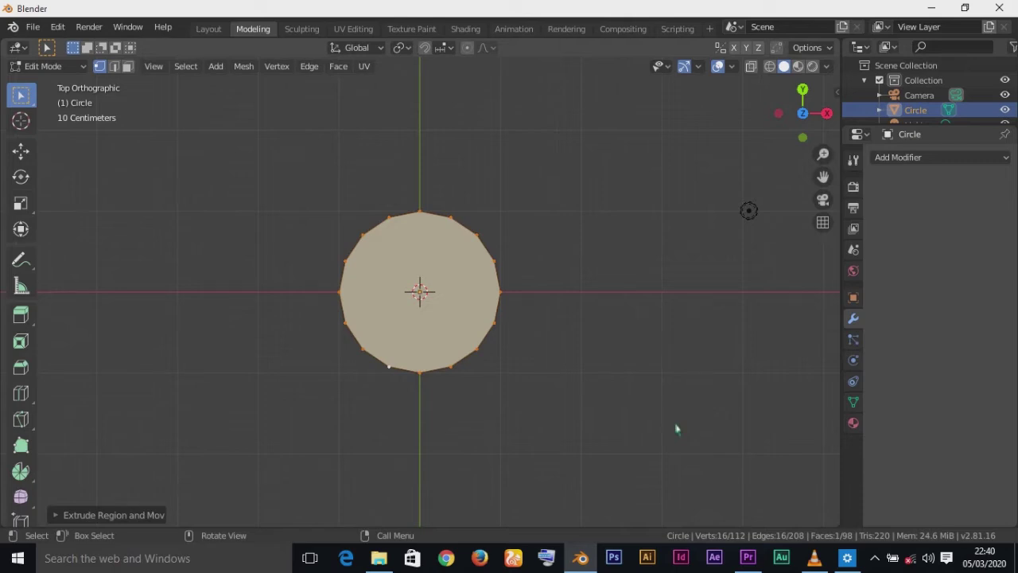
{"action": "key", "text": "s"}
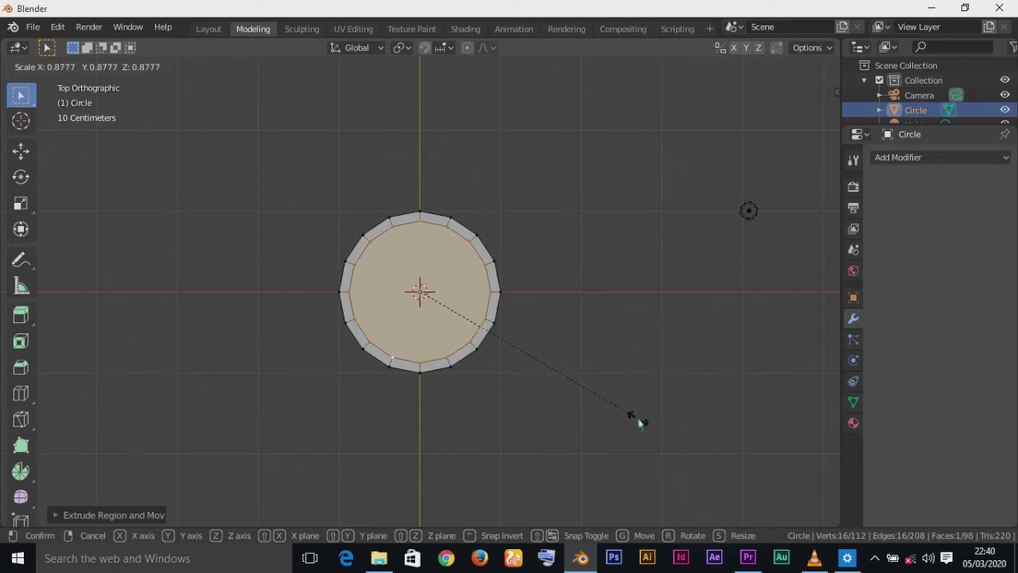
{"action": "left_click", "coordinate": [640, 423]}
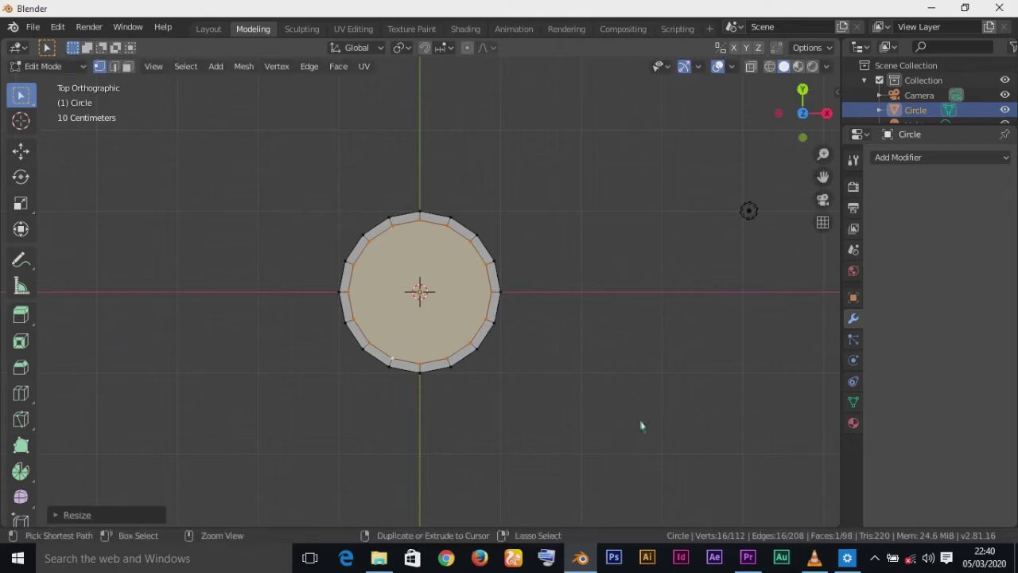
{"action": "key", "text": "ctrl+z"}
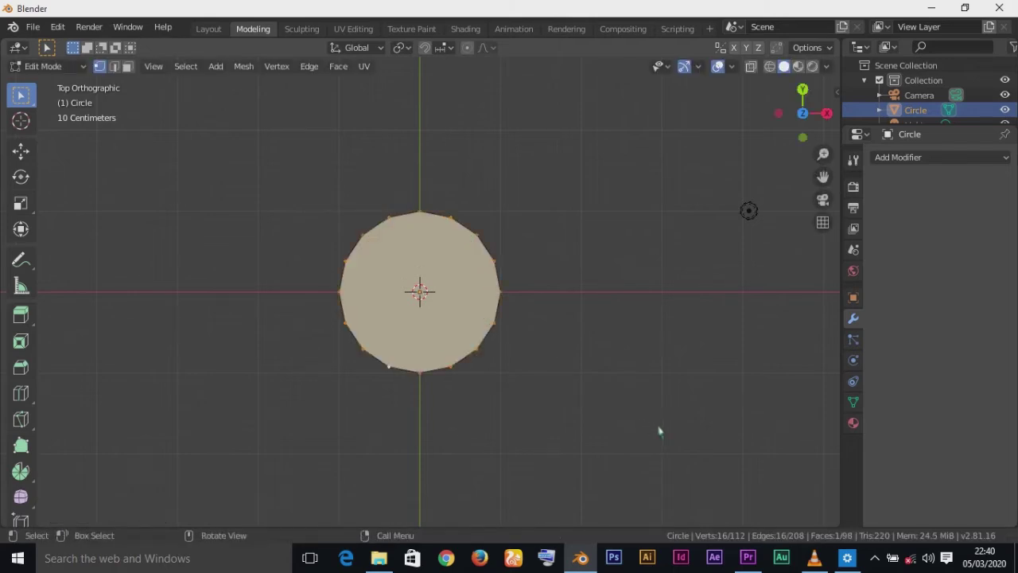
{"action": "key", "text": "s"}
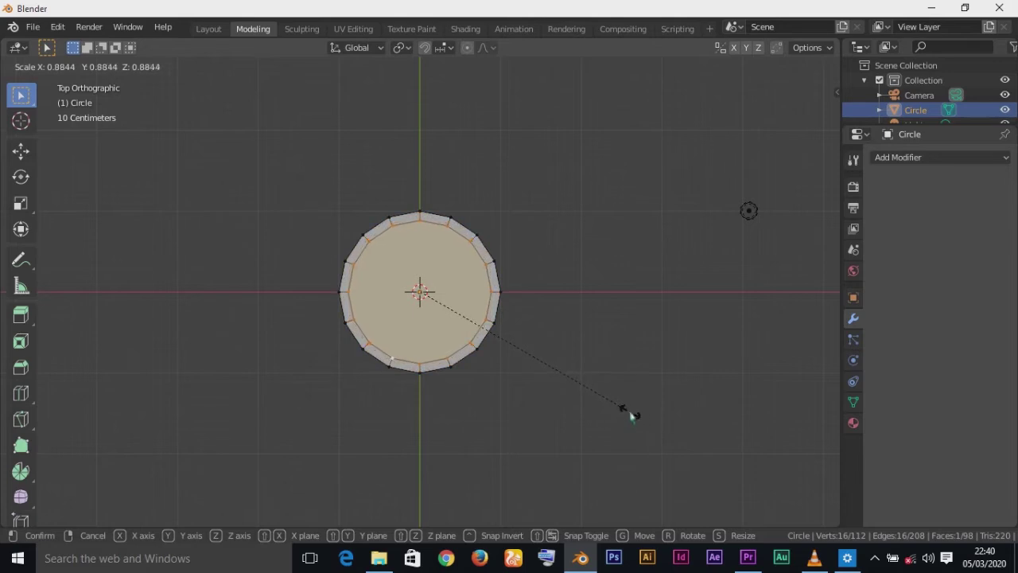
{"action": "left_click", "coordinate": [631, 415]}
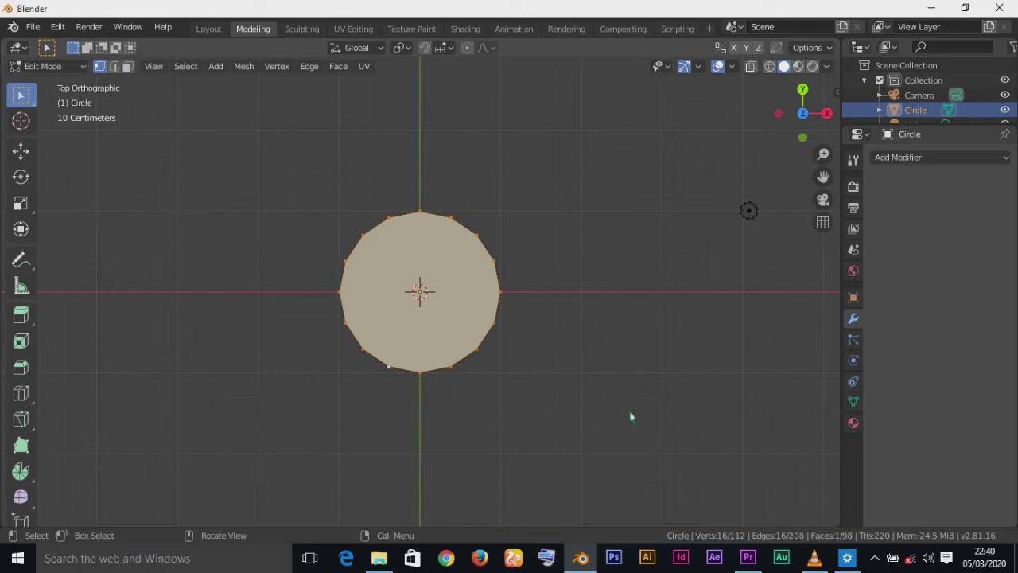
Scale the extruded top face inward to about 0.895, forming a thin rim around it.
{"action": "key", "text": "s"}
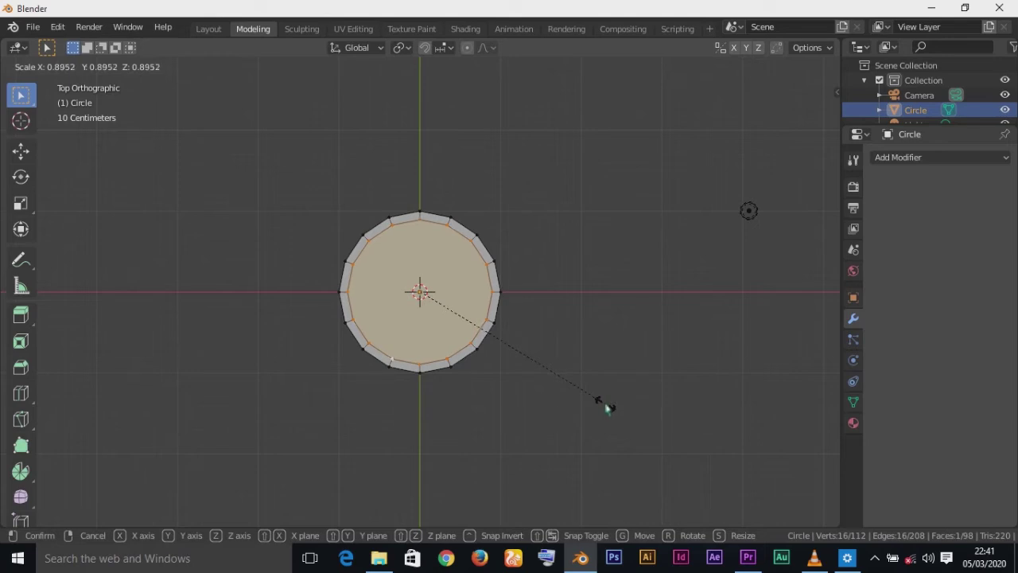
{"action": "left_click", "coordinate": [606, 409]}
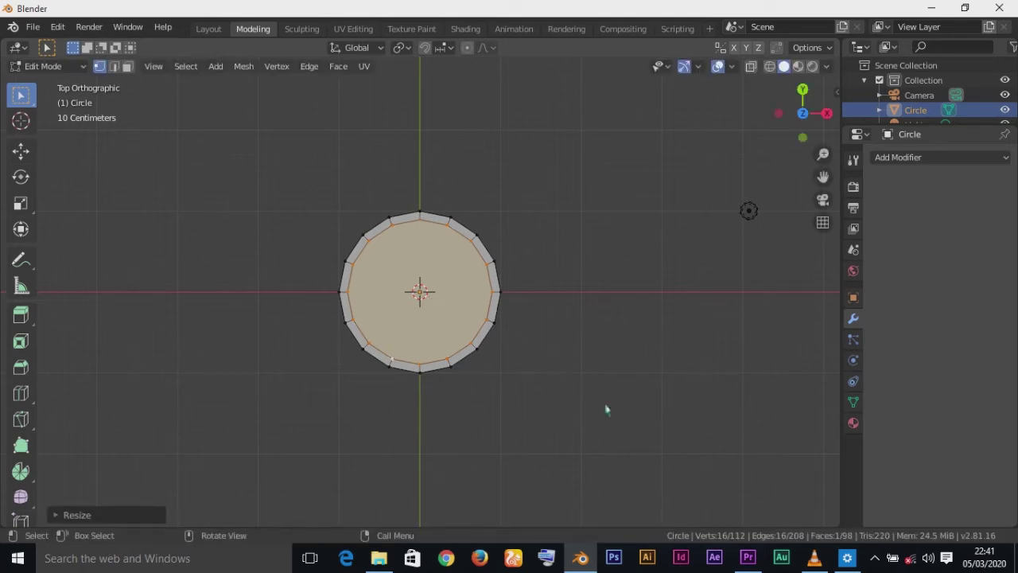
{"action": "key", "text": "ctrl+z"}
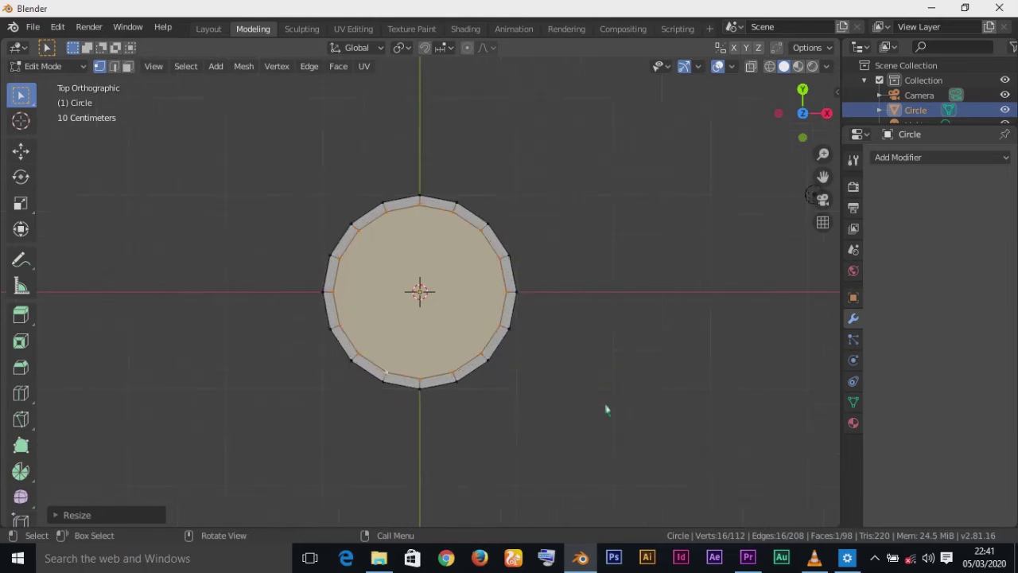
Add one centred loop cut with zero slide around the rim between the outer edge and the inner face.
{"action": "scroll", "coordinate": [606, 408], "scroll_direction": "up", "scroll_amount": 1}
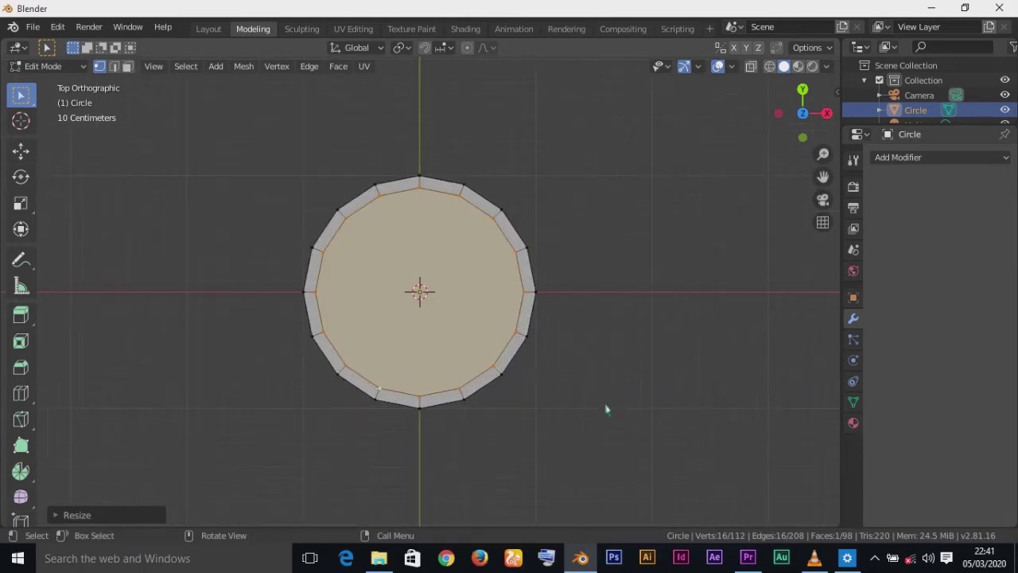
{"action": "key", "text": "ctrl+r"}
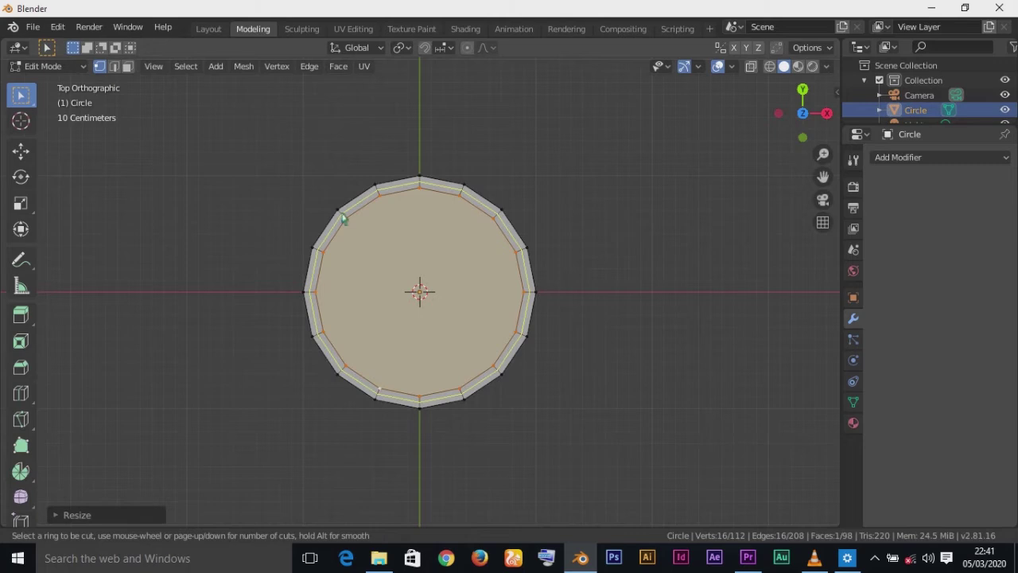
{"action": "left_click", "coordinate": [344, 219]}
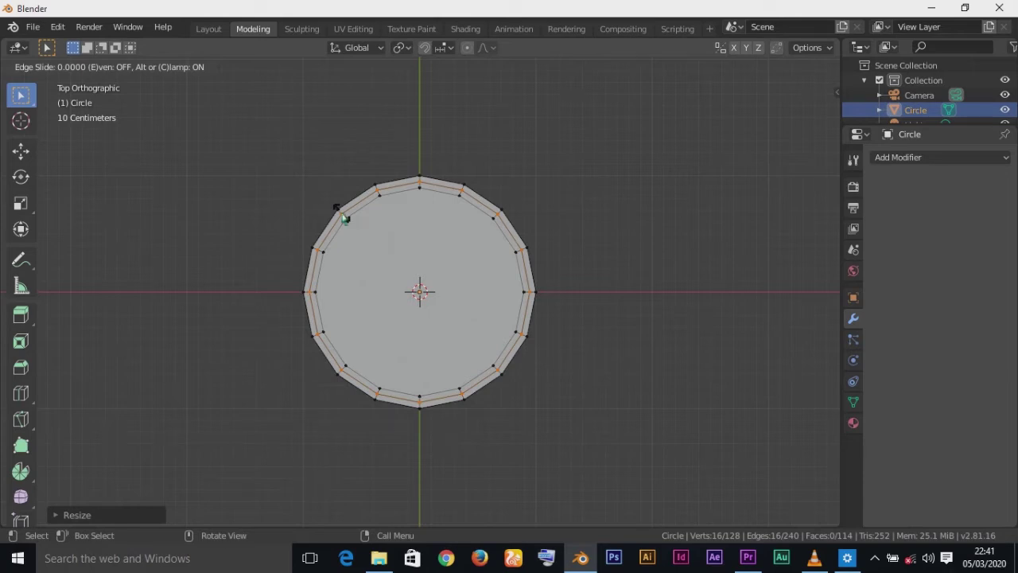
{"action": "left_click", "coordinate": [338, 208]}
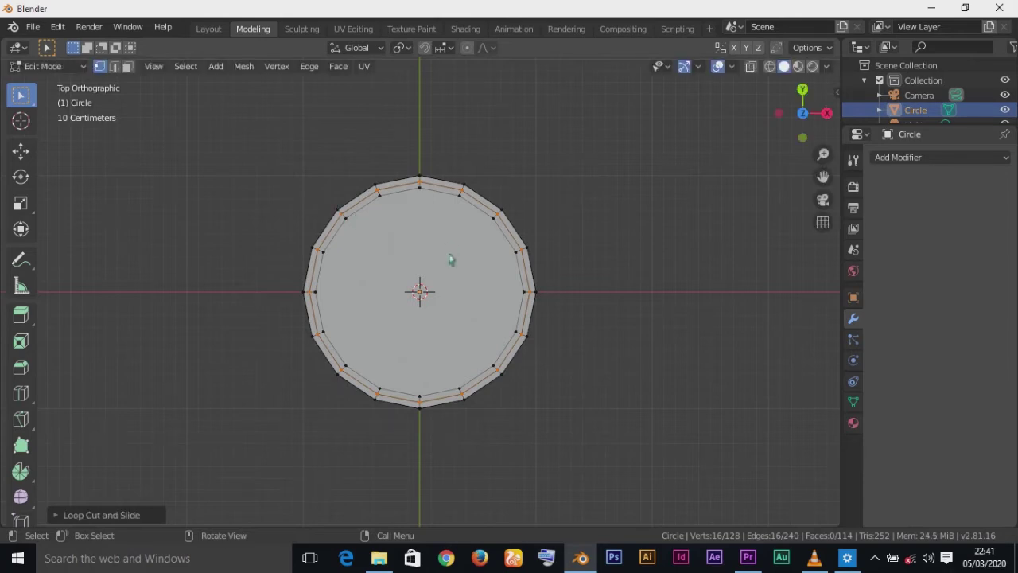
Raise the rim's new middle edge loop about 0.038 m along Z.
{"action": "key", "text": "KP_1"}
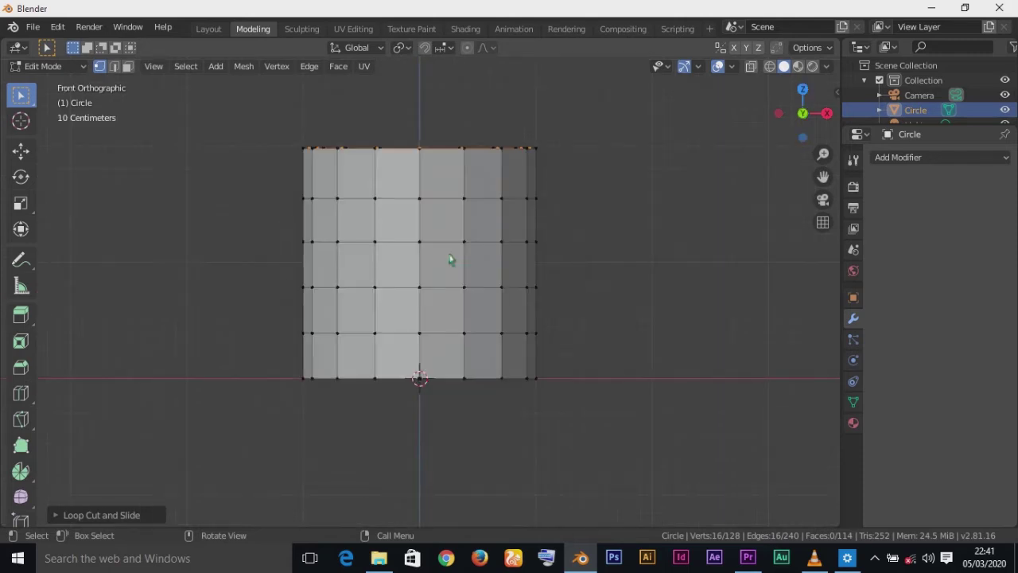
{"action": "key", "text": "g"}
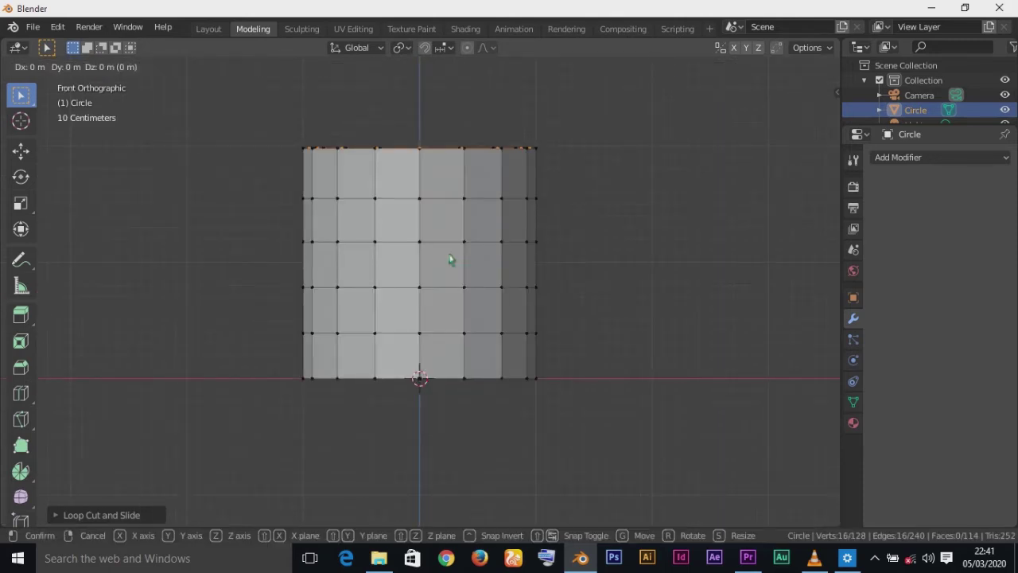
{"action": "key", "text": "z"}
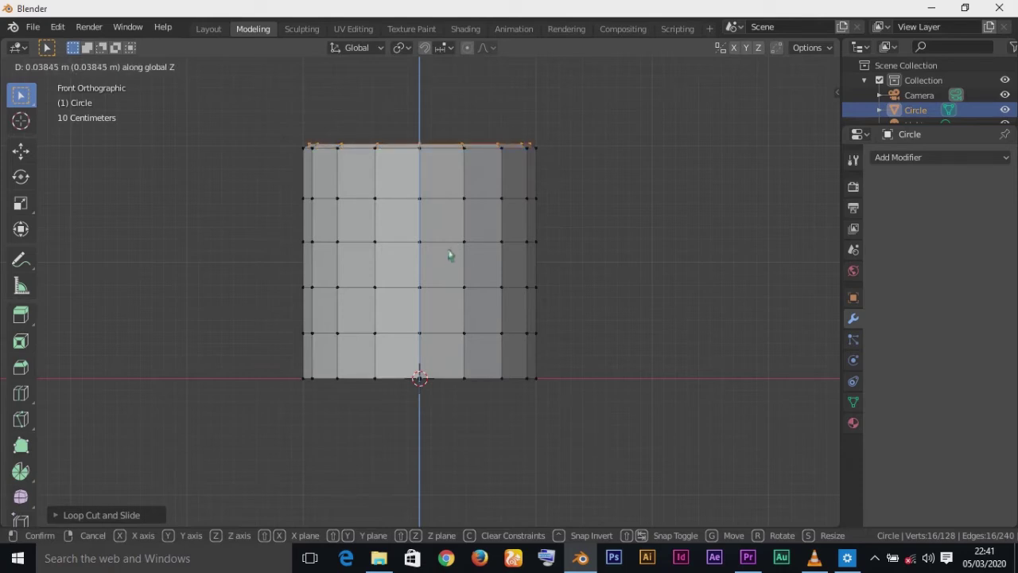
{"action": "left_click", "coordinate": [449, 254]}
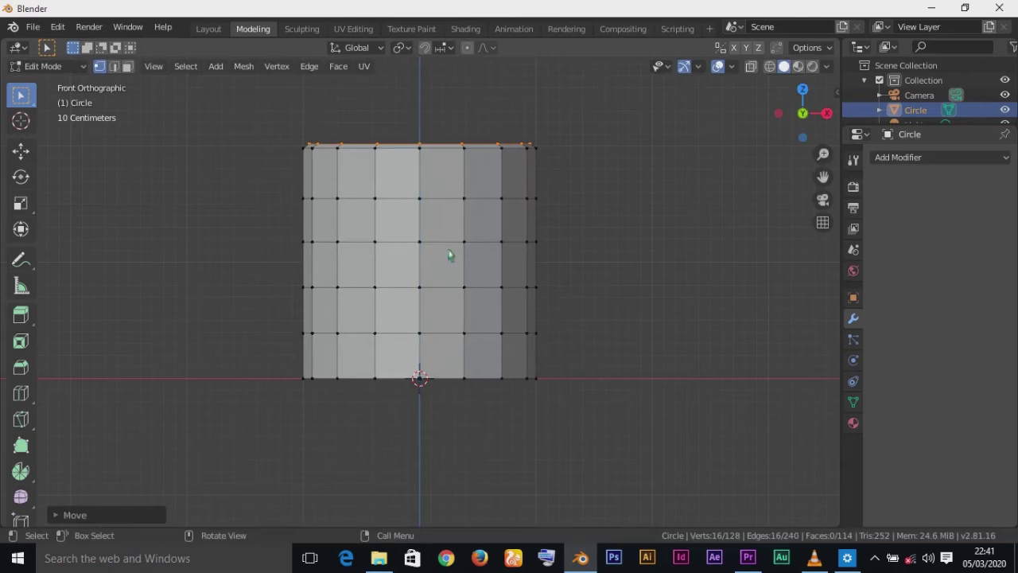
{"action": "middle_click_drag", "start_coordinate": [530, 241], "coordinate": [438, 291]}
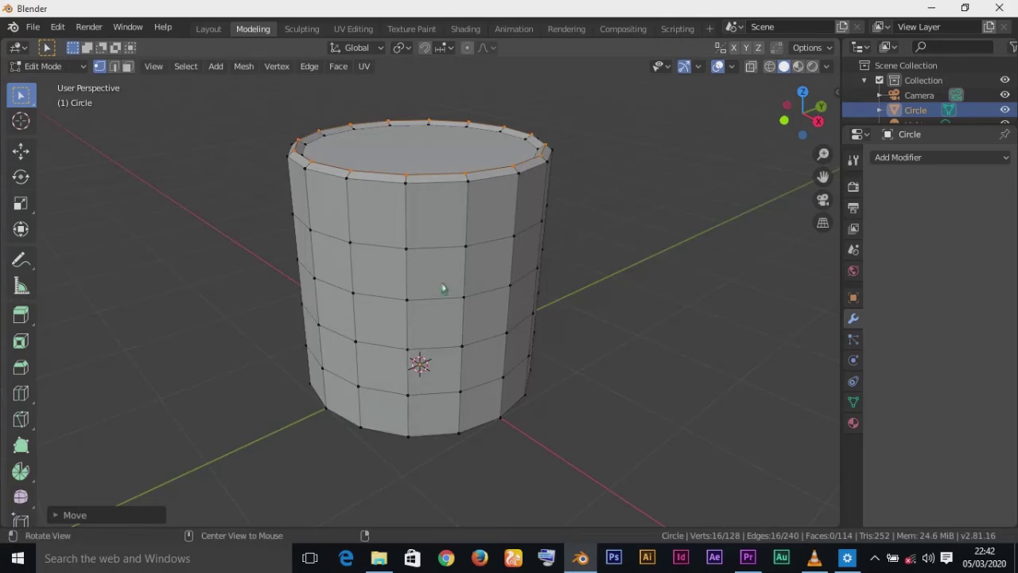
Select the rim's inner edge loop with its face and show the front view in wireframe shading.
{"action": "key", "text": "KP_7"}
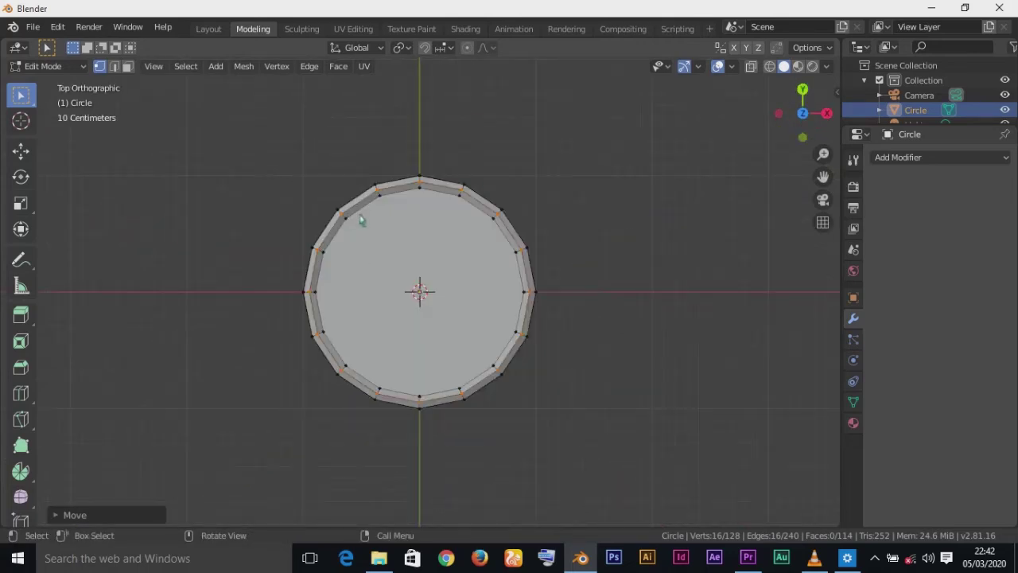
{"action": "key", "text": "ctrl+z"}
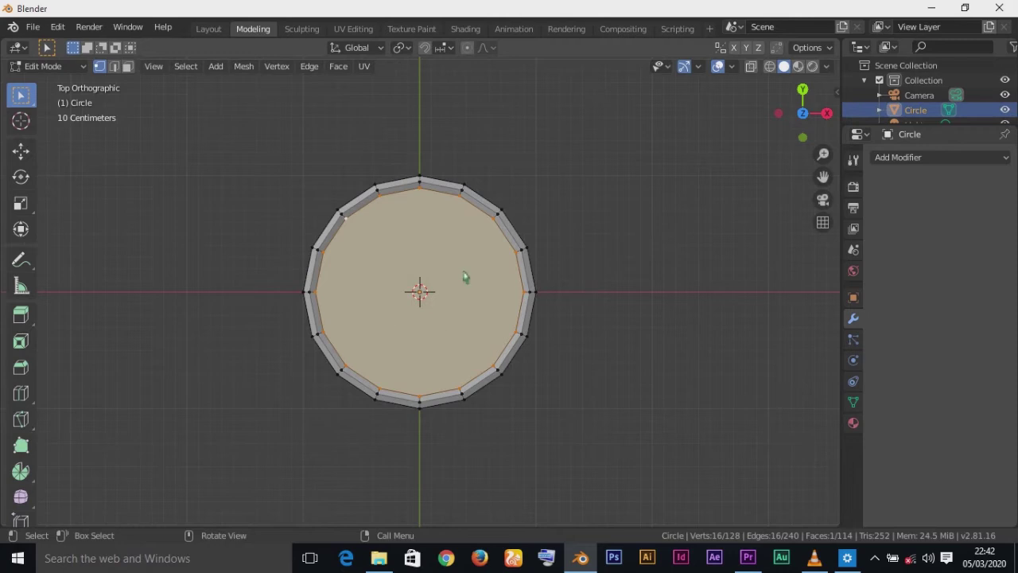
{"action": "key", "text": "KP_1"}
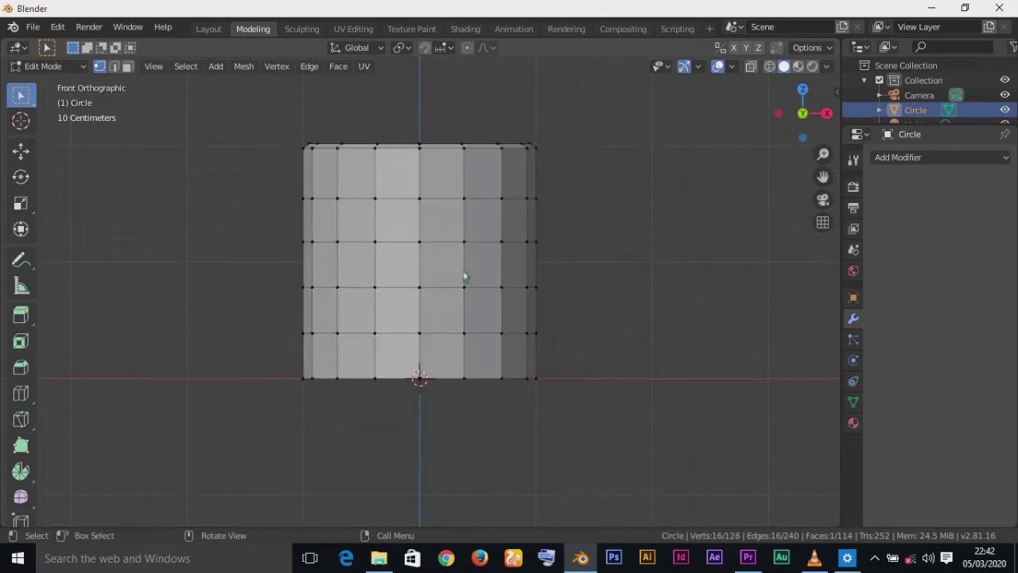
{"action": "key", "text": "z"}
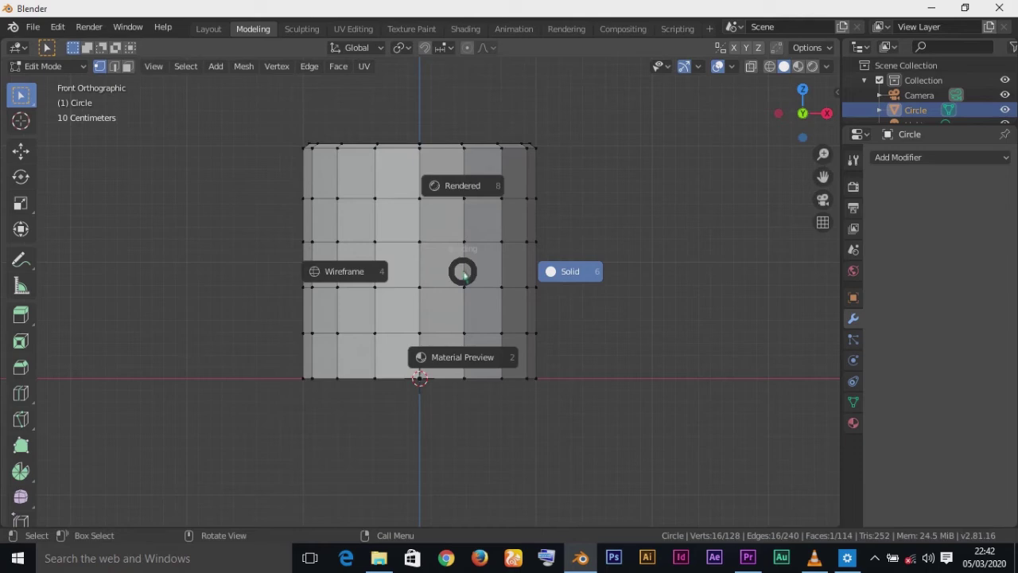
{"action": "left_click", "coordinate": [345, 274]}
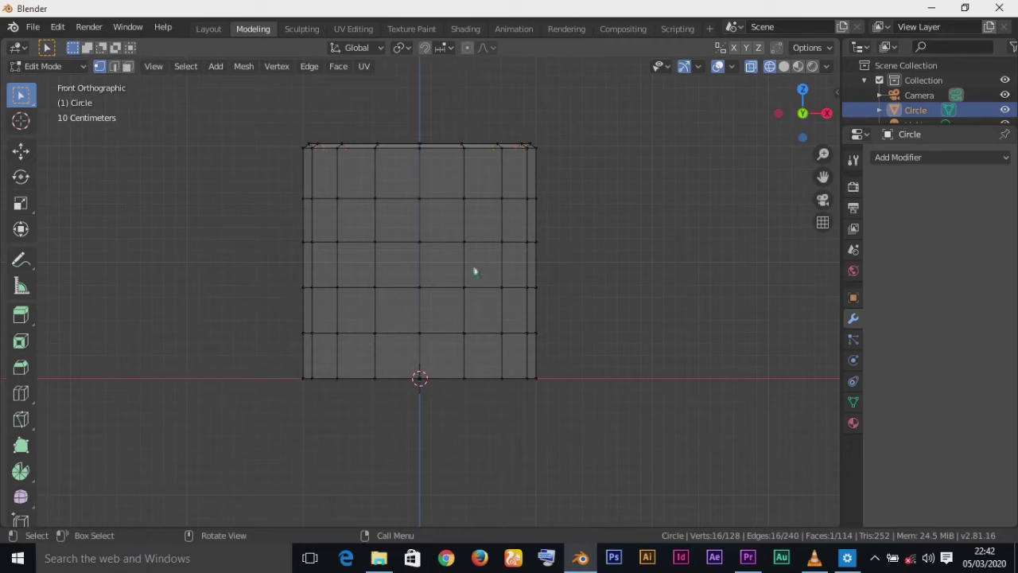
Extrude the inner top face about 0.43 m down along Z, level with the first outer edge loop below the rim.
{"action": "key", "text": "e"}
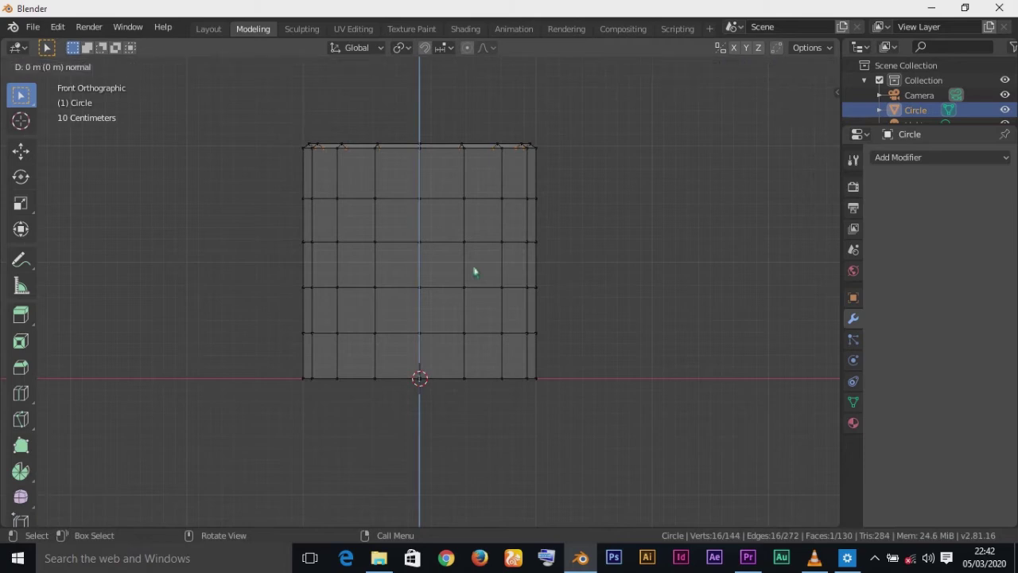
{"action": "key", "text": "z"}
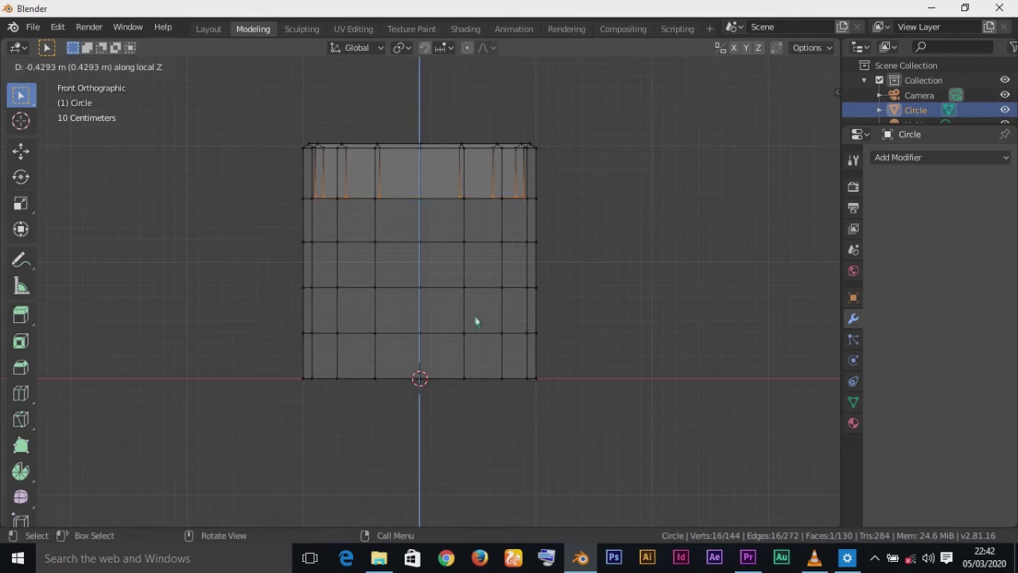
{"action": "left_click", "coordinate": [475, 322]}
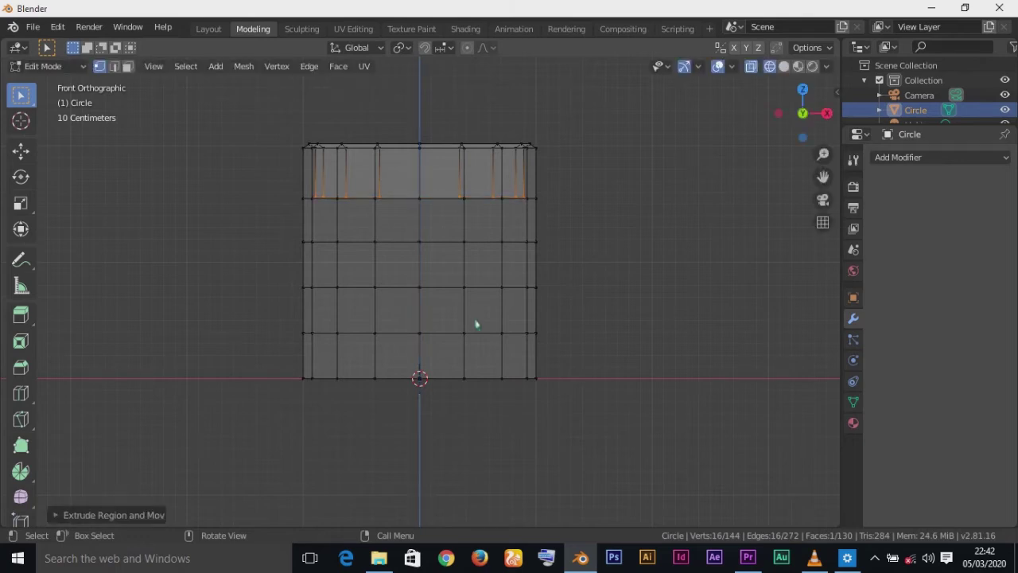
Extrude the inner face down twice more, about 0.38 m and 0.40 m, level with the second and third outer edge loops below the rim.
{"action": "key", "text": "e"}
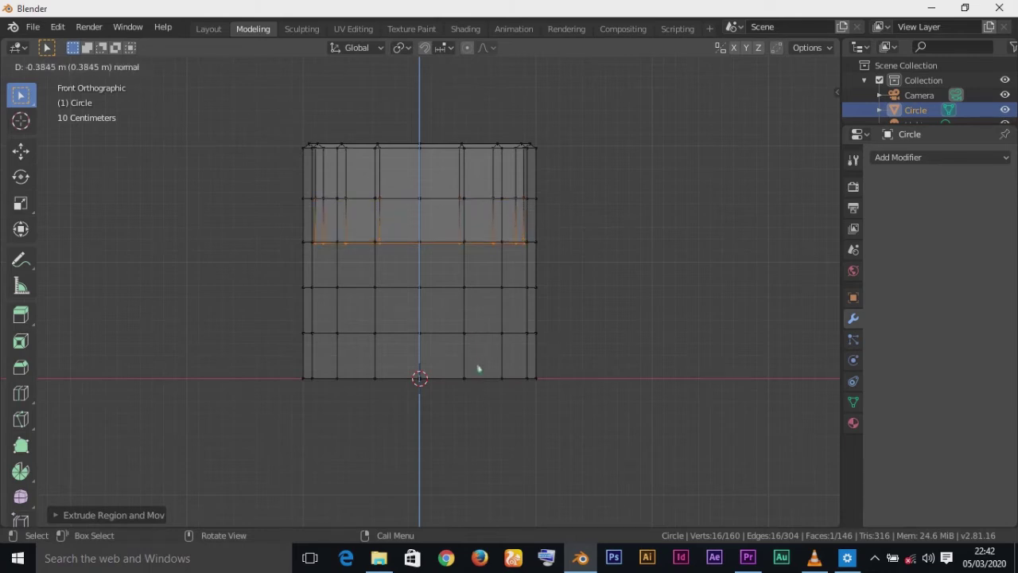
{"action": "left_click", "coordinate": [478, 367]}
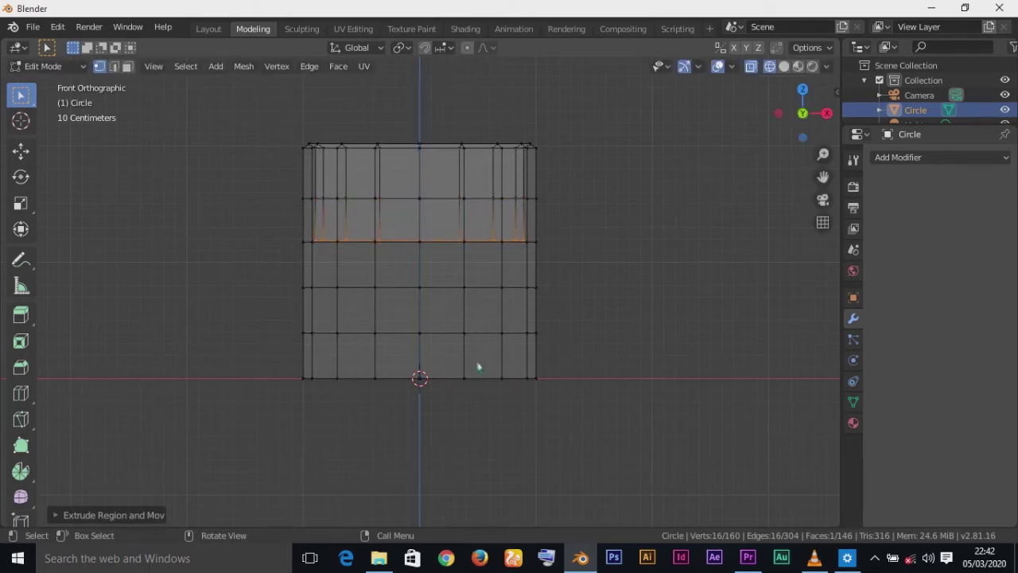
{"action": "key", "text": "e"}
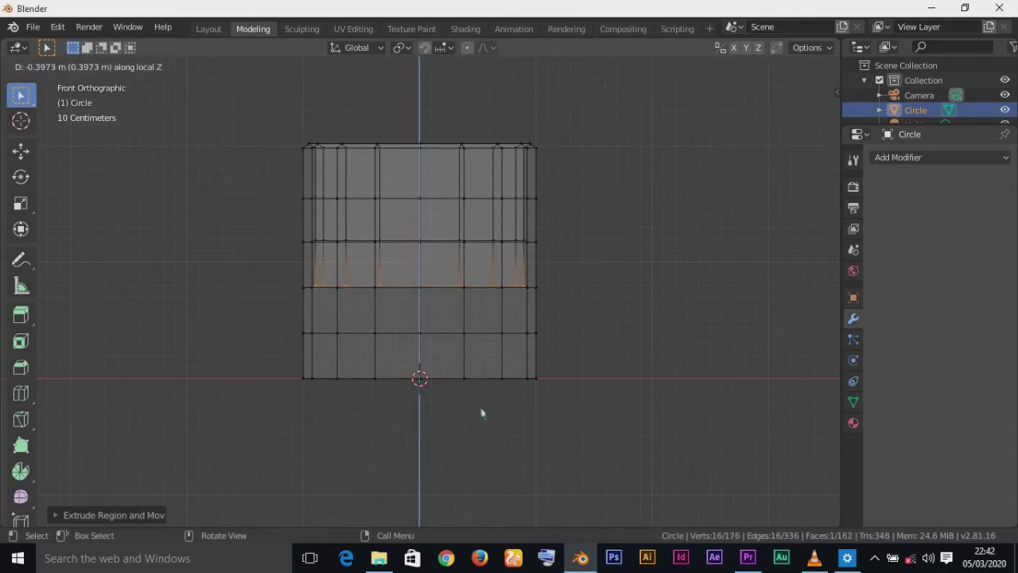
{"action": "left_click", "coordinate": [482, 413]}
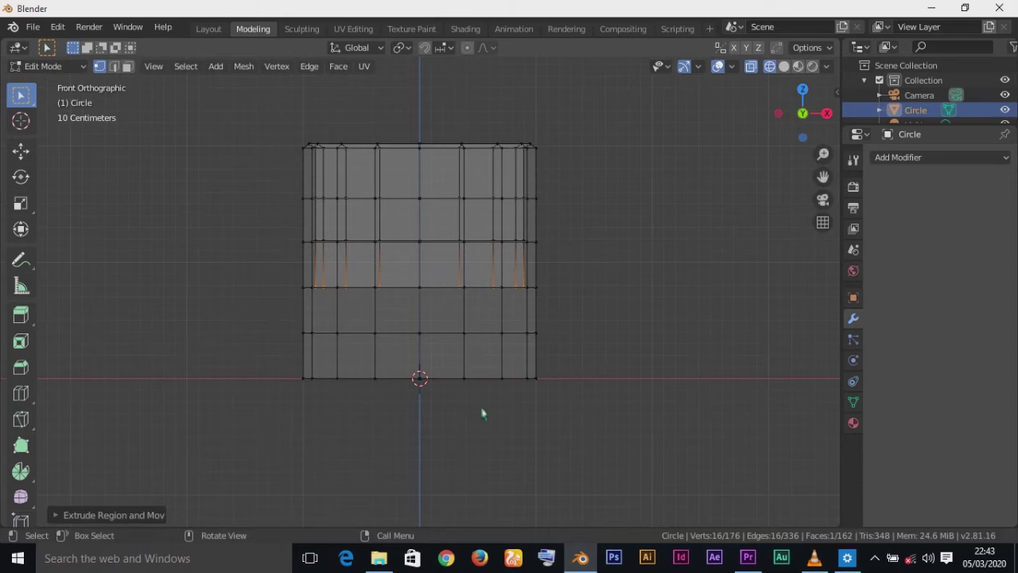
Extrude the inner face down once more and adjust it along Z to line up with the lowest outer edge loop above the base.
{"action": "key", "text": "e"}
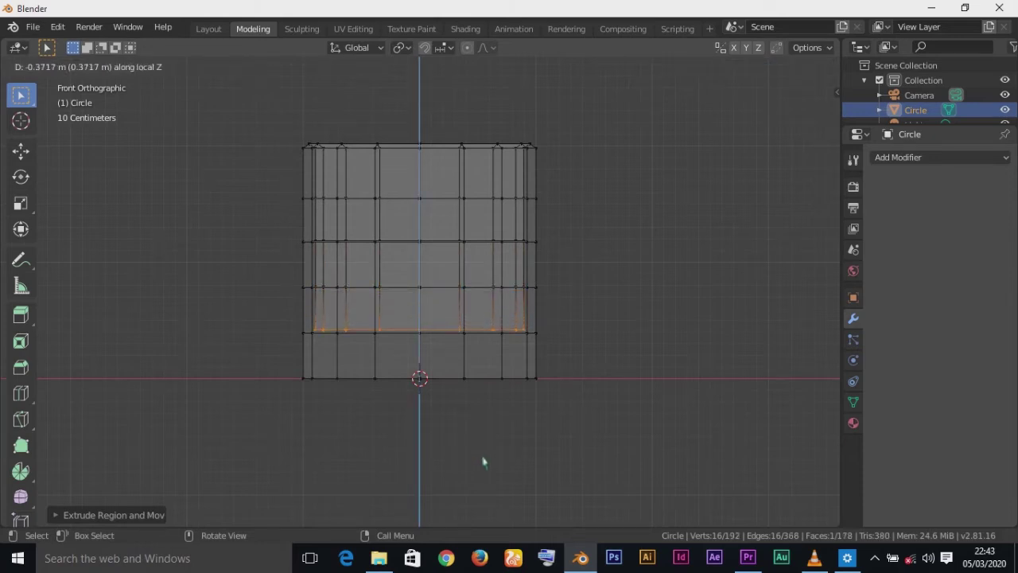
{"action": "left_click", "coordinate": [486, 458]}
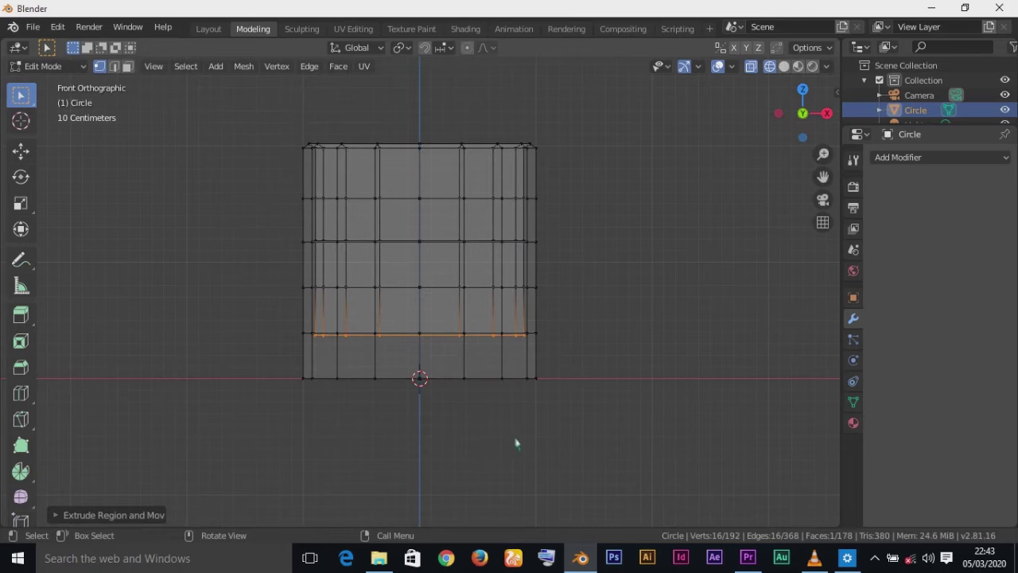
{"action": "key", "text": "g"}
{"action": "key", "text": "z"}
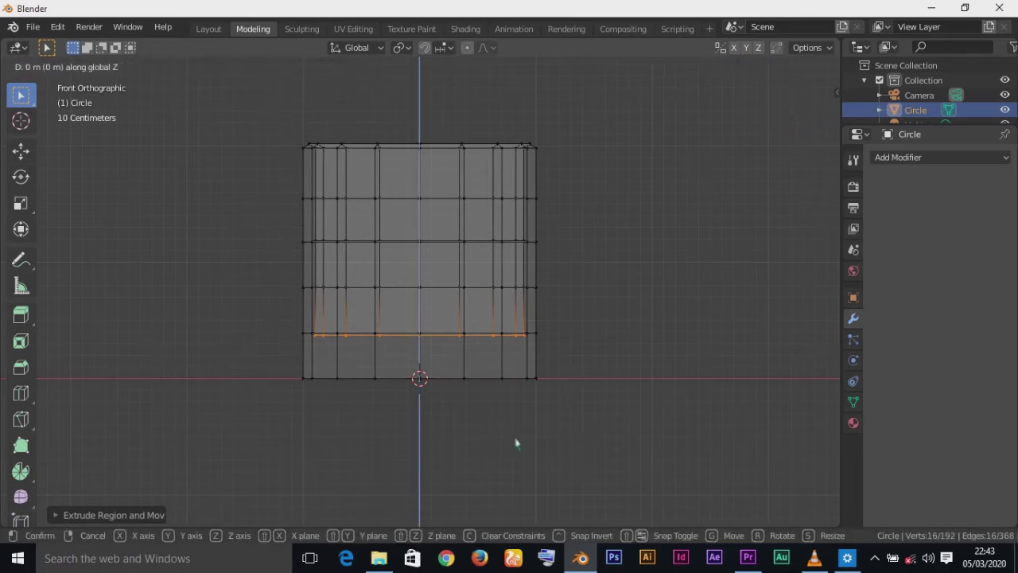
{"action": "left_click", "coordinate": [515, 438]}
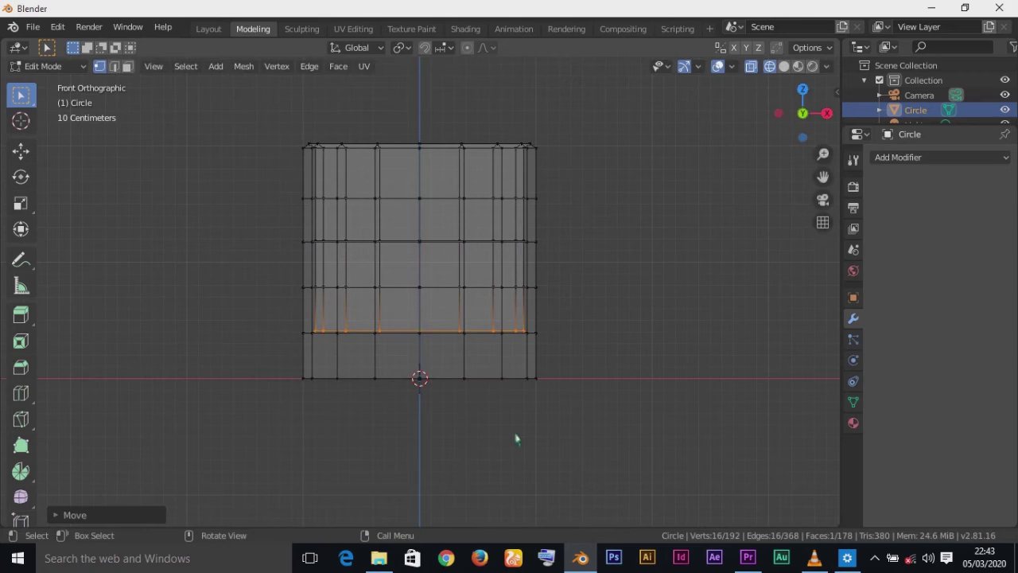
Extrude the inner face about 0.33 m down along Z, stopping just above the cup's base to leave a thin floor.
{"action": "key", "text": "e"}
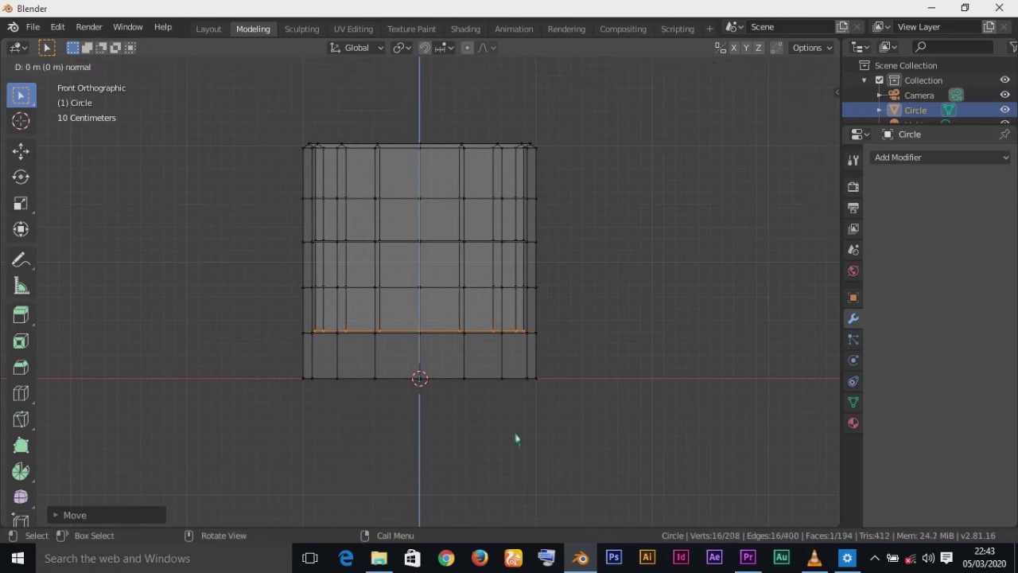
{"action": "key", "text": "z"}
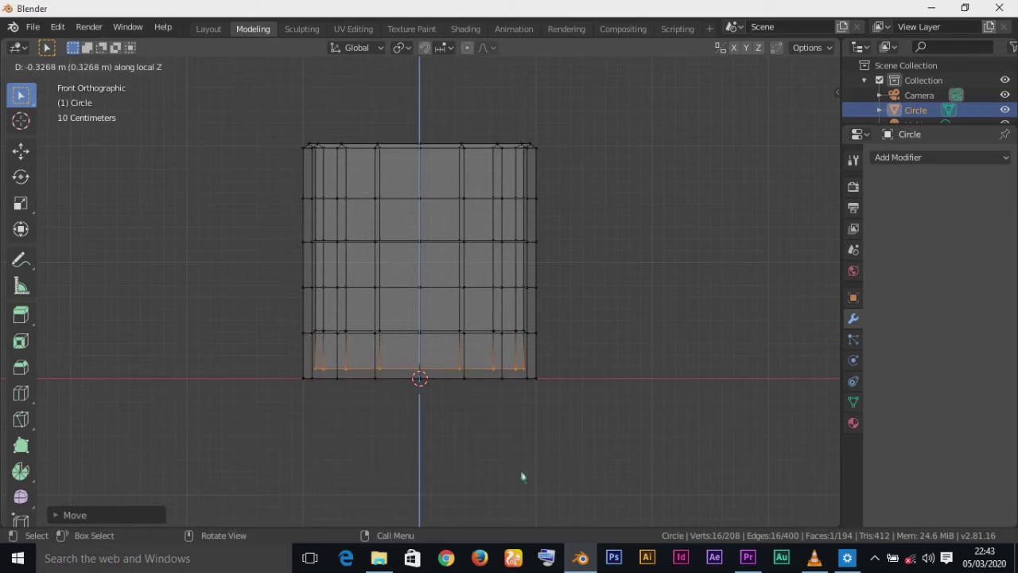
{"action": "left_click", "coordinate": [522, 475]}
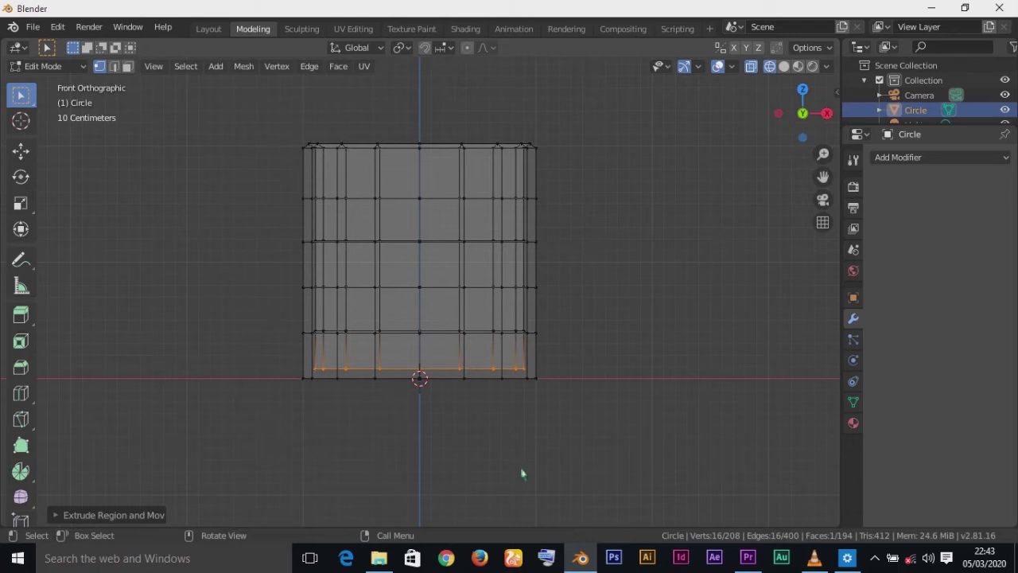
Switch the viewport to solid shading and inspect the cup's hollow interior from above.
{"action": "key", "text": "z"}
{"action": "left_click", "coordinate": [792, 245]}
{"action": "key", "text": "alt+z"}
{"action": "key", "text": "z"}
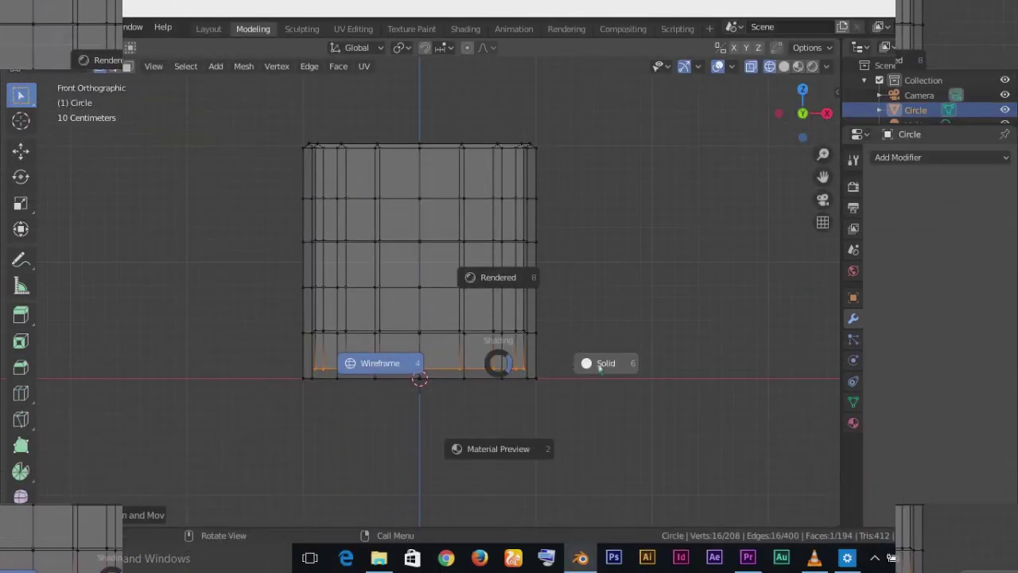
{"action": "left_click", "coordinate": [602, 362]}
{"action": "middle_click_drag", "start_coordinate": [500, 230], "coordinate": [504, 313]}
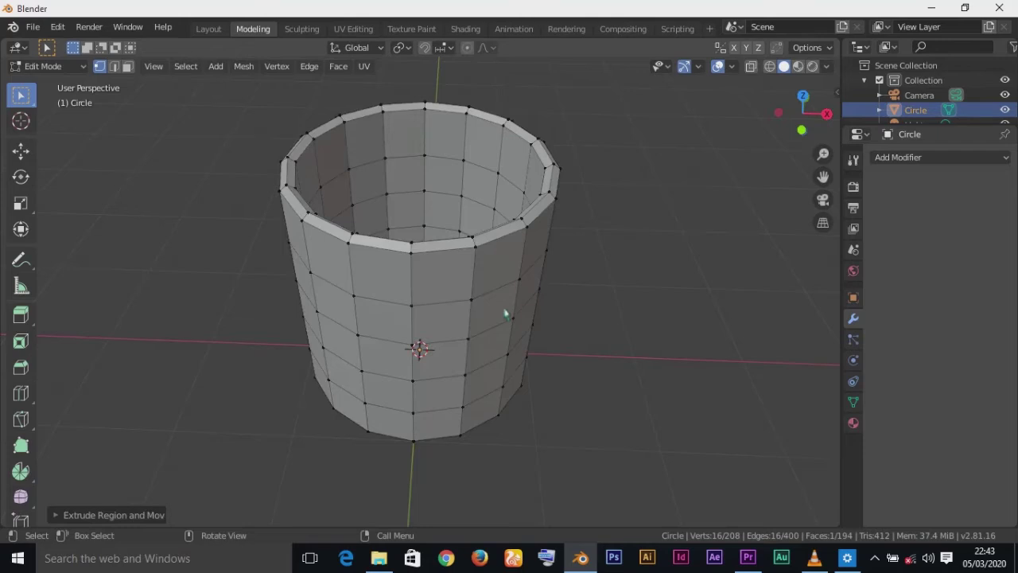
Add a supporting edge loop near the cup's base with a slide of about 0.77, and another just below the rim.
{"action": "key", "text": "KP_1"}
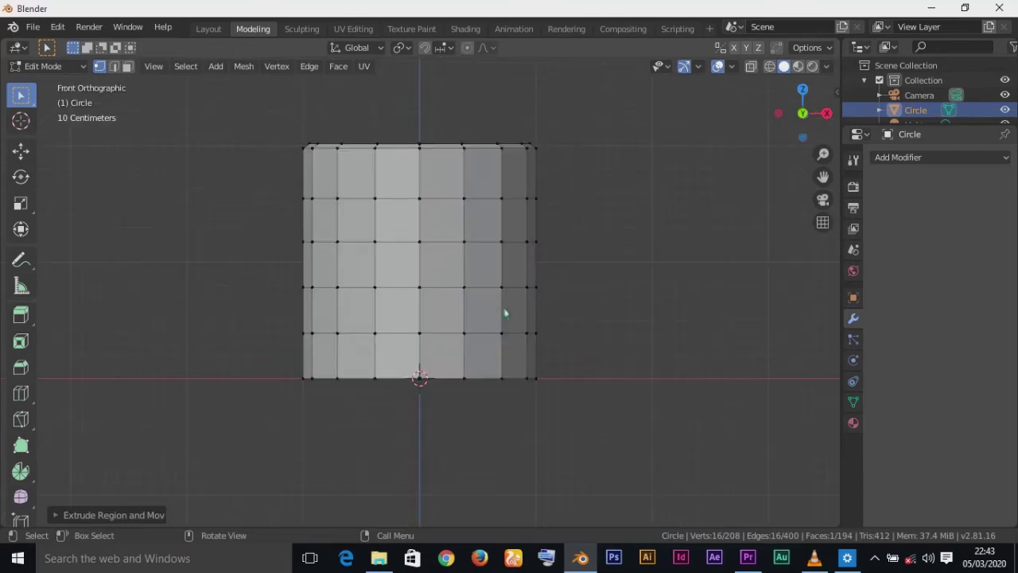
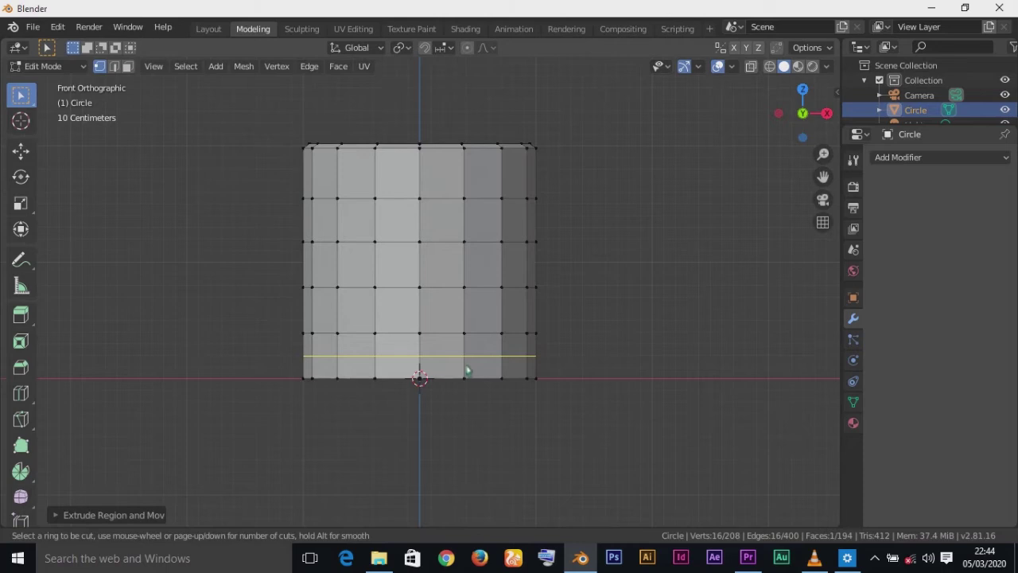
{"action": "left_click", "coordinate": [467, 370]}
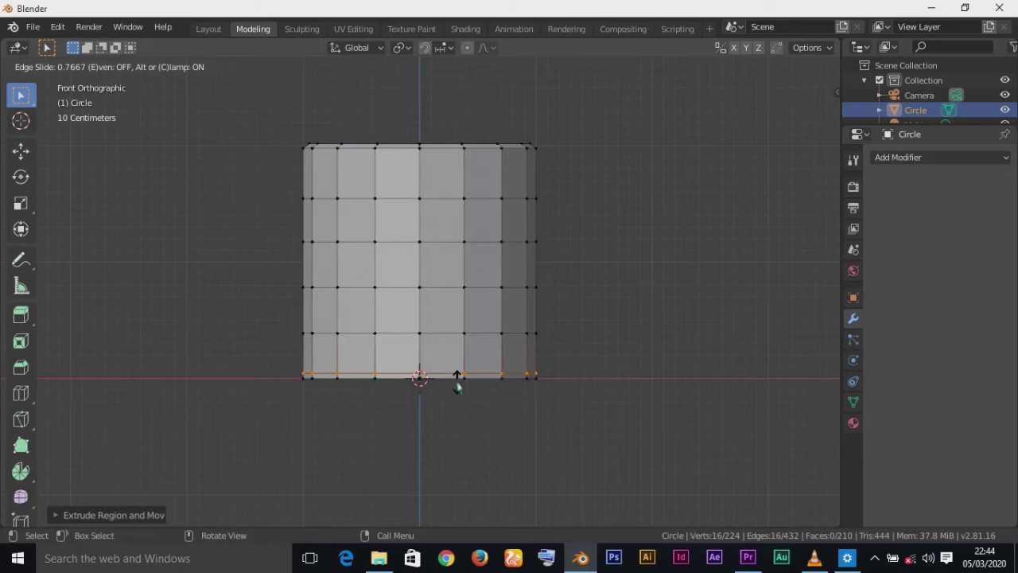
{"action": "left_click", "coordinate": [458, 385]}
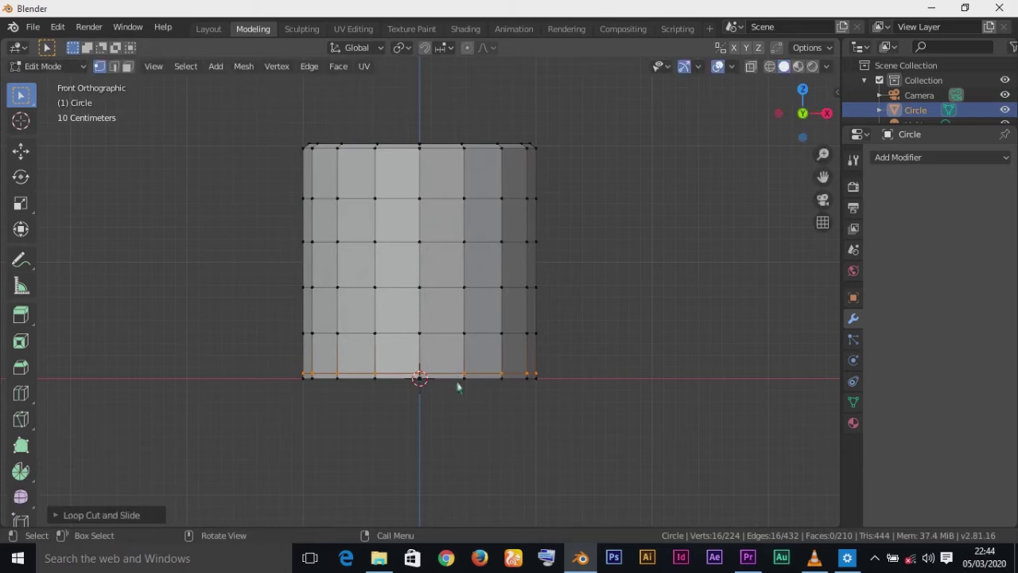
{"action": "right_click", "coordinate": [598, 401]}
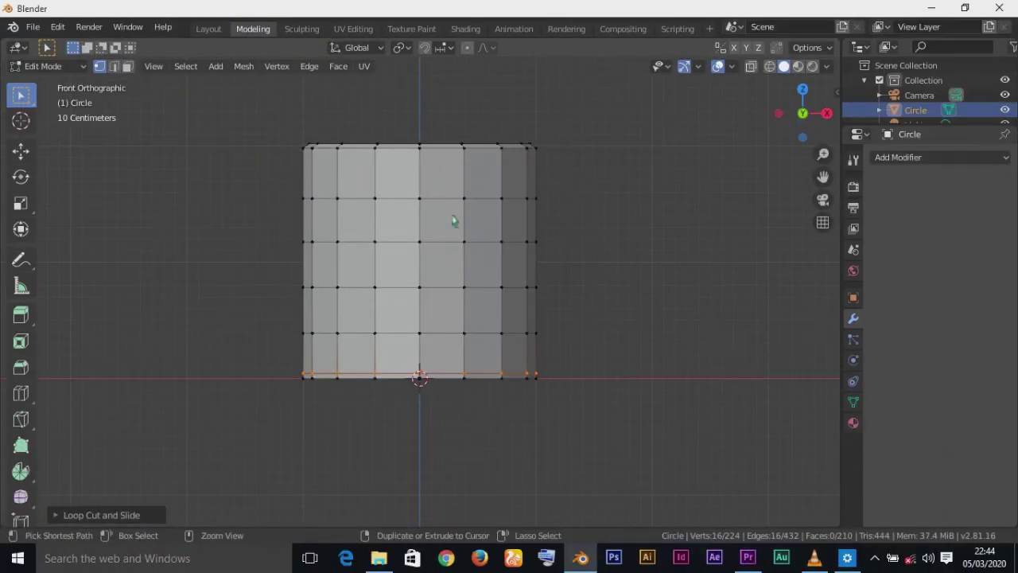
{"action": "key", "text": "ctrl+r"}
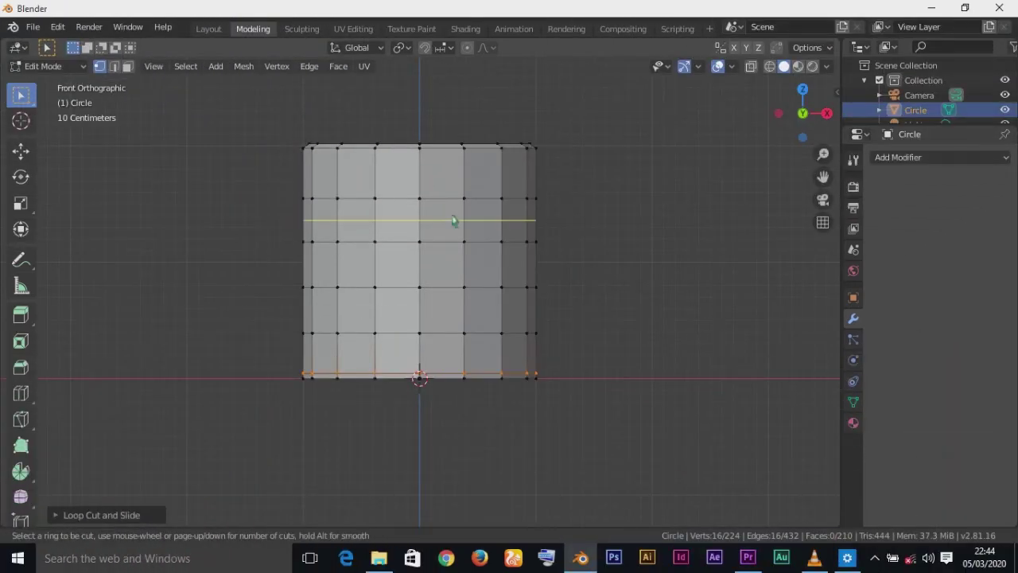
{"action": "left_click", "coordinate": [415, 181]}
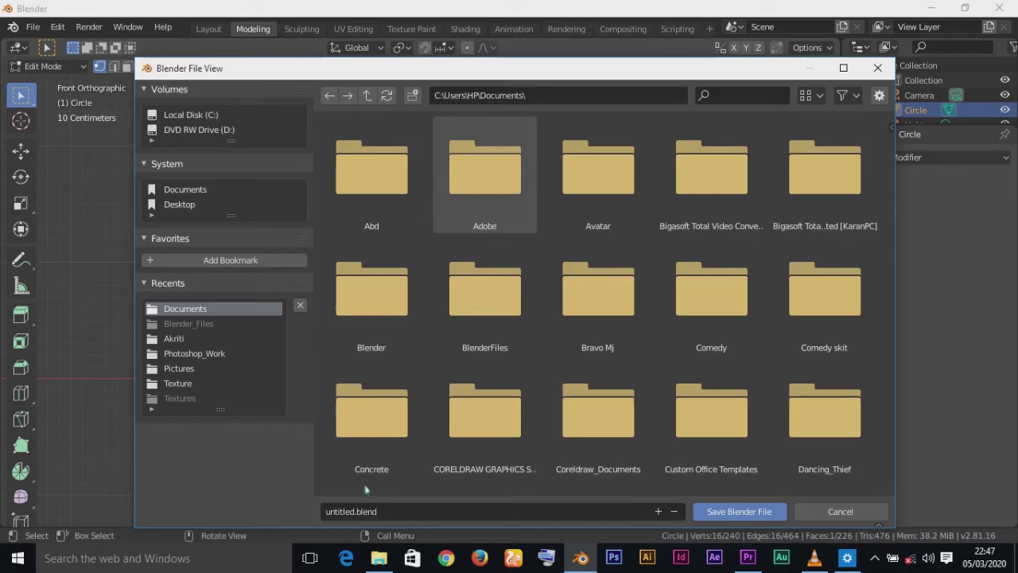
Save the Blender file in the Documents folder as Cup_Training.blend.
{"action": "left_click", "coordinate": [350, 513]}
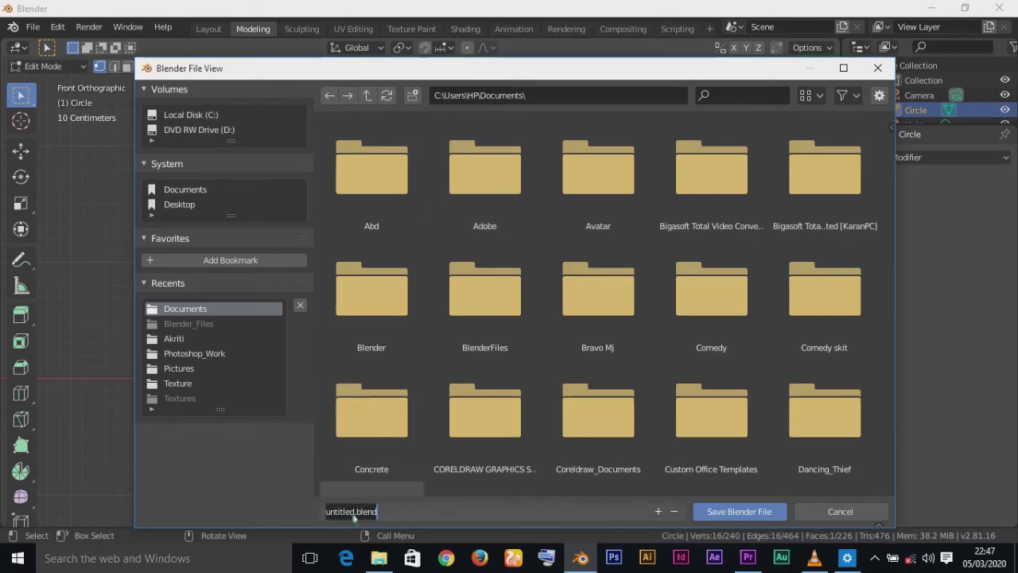
{"action": "left_click", "coordinate": [355, 513]}
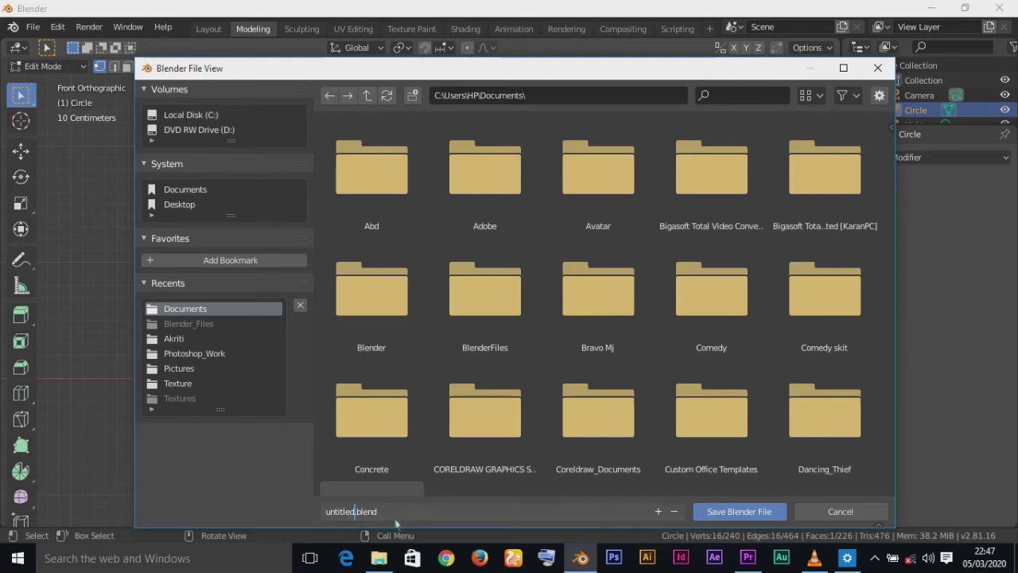
{"action": "key", "text": "BackSpace"}
{"action": "key", "text": "BackSpace"}
{"action": "key", "text": "BackSpace"}
{"action": "key", "text": "BackSpace"}
{"action": "key", "text": "BackSpace"}
{"action": "key", "text": "BackSpace"}
{"action": "key", "text": "BackSpace"}
{"action": "key", "text": "BackSpace"}
{"action": "type", "text": "Cup_Training"}
{"action": "left_click", "coordinate": [436, 515]}
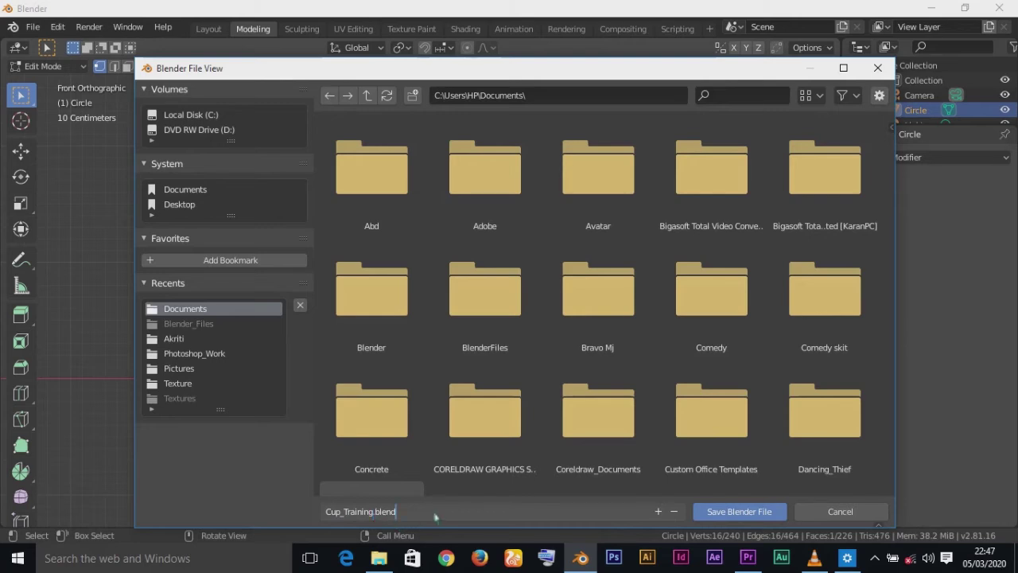
{"action": "left_click", "coordinate": [737, 515]}
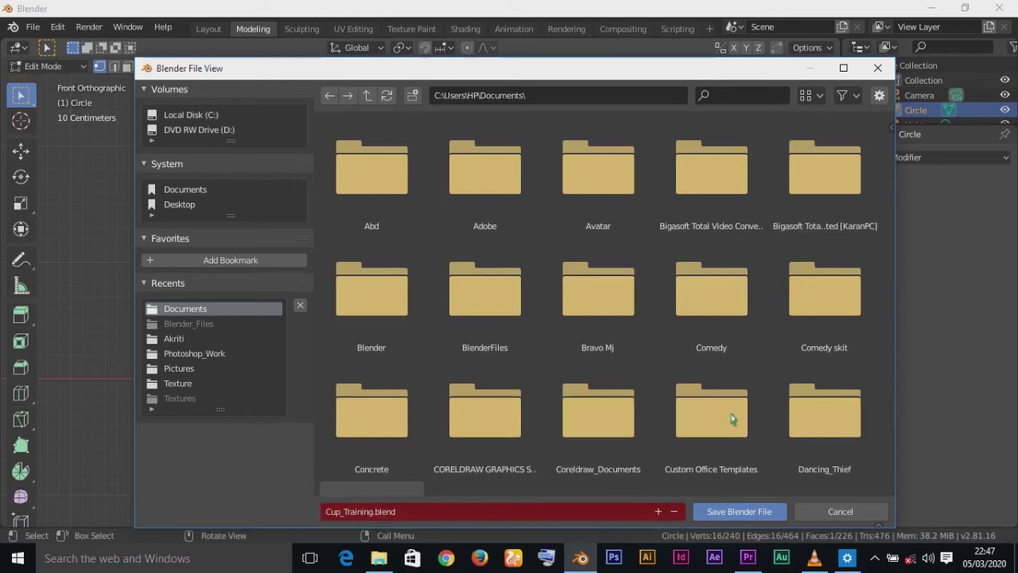
{"action": "left_click", "coordinate": [731, 515]}
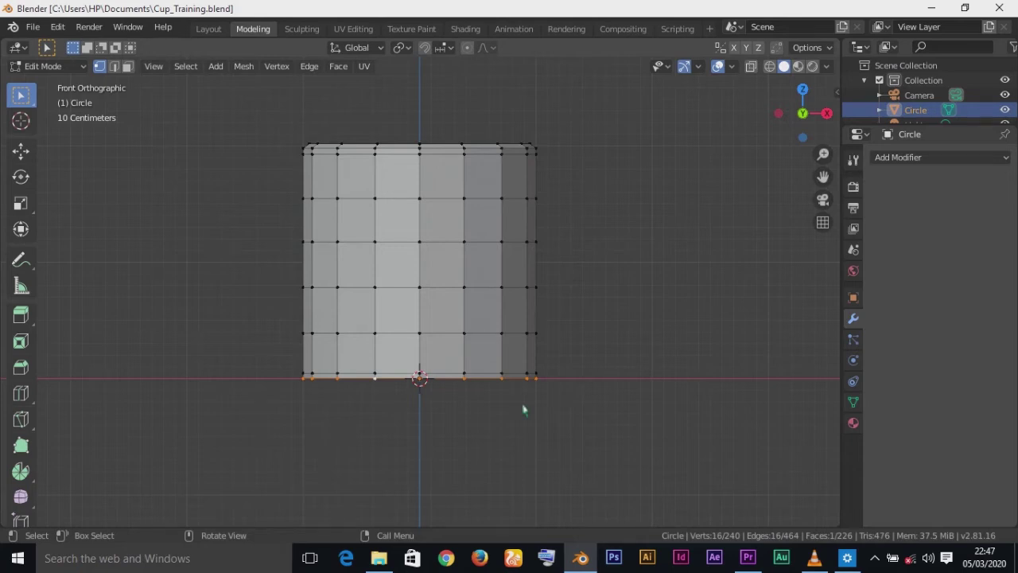
Save the file again under the same name and look over the cup's outer wall and rim from an angle.
{"action": "middle_click_drag", "start_coordinate": [523, 409], "coordinate": [566, 403]}
{"action": "key", "text": "KP_1"}
{"action": "key", "text": "ctrl"}
{"action": "key", "text": "ctrl+s"}
{"action": "middle_click_drag", "start_coordinate": [516, 345], "coordinate": [459, 367]}
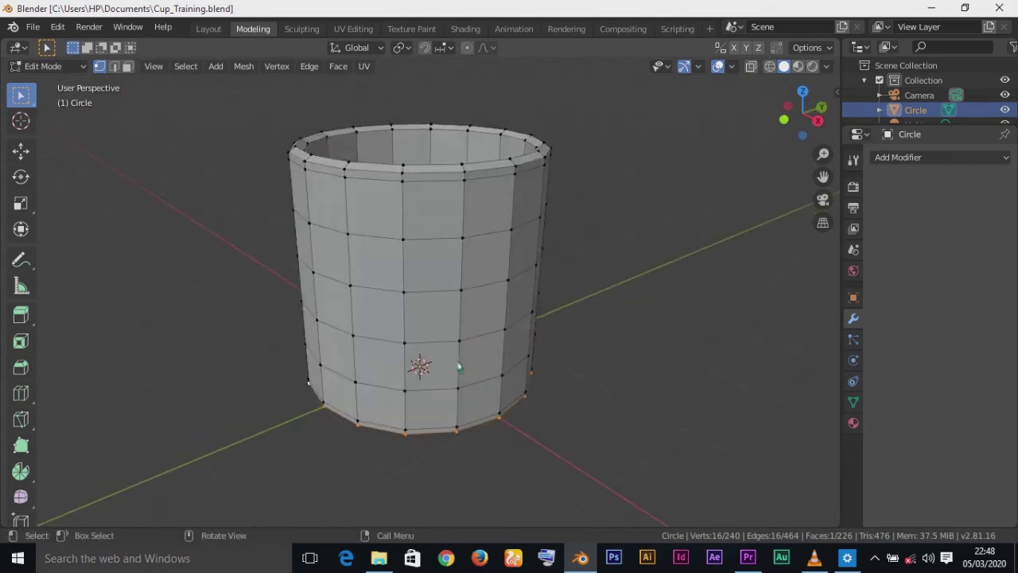
{"action": "key", "text": "KP_5"}
Add a Subdivision Surface modifier to the cup and fit its edit cage to the smoothed result.
{"action": "key", "text": "KP_1"}
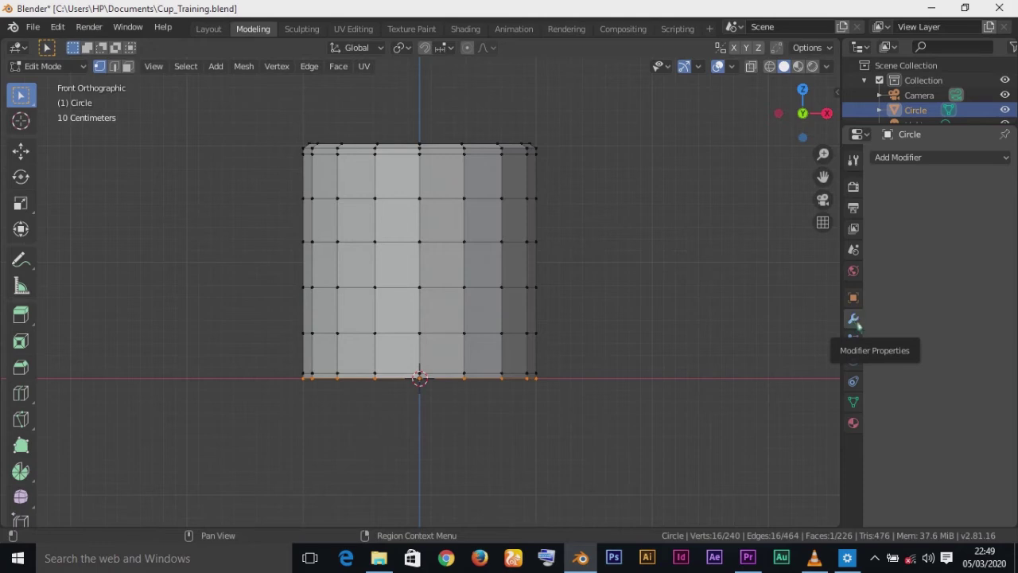
{"action": "left_click", "coordinate": [906, 163]}
{"action": "left_click", "coordinate": [909, 158]}
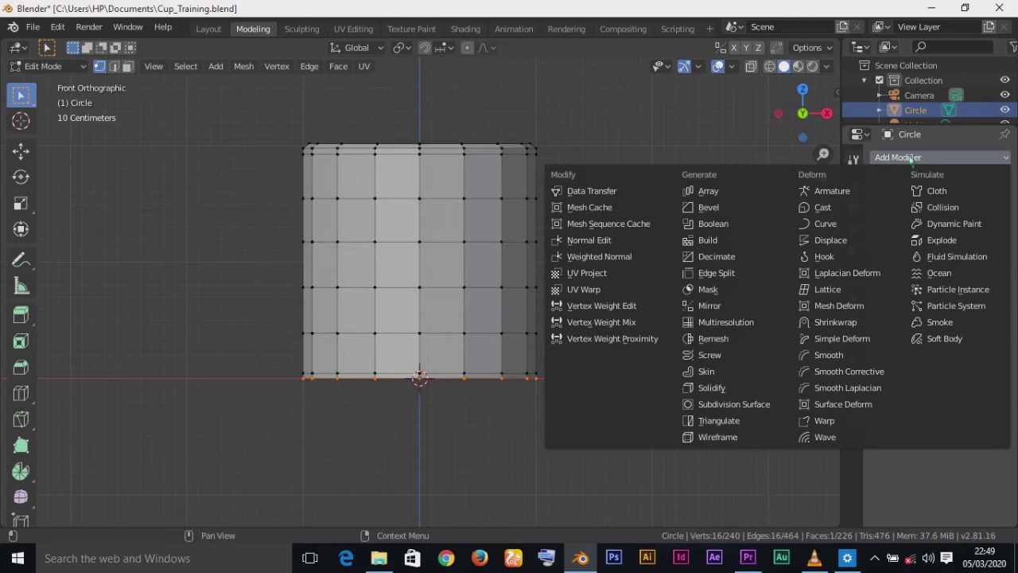
{"action": "left_click", "coordinate": [720, 406]}
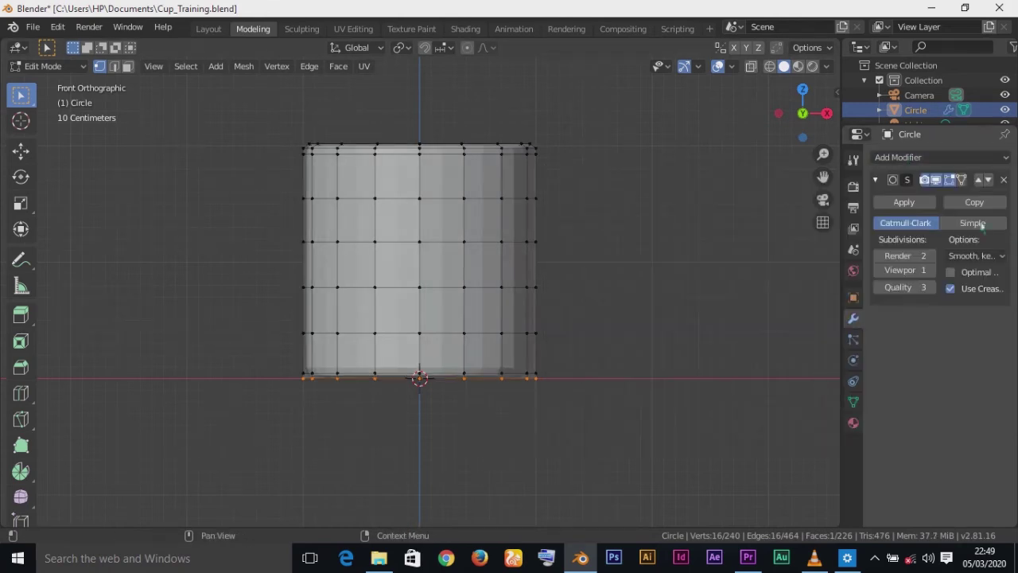
{"action": "left_click", "coordinate": [964, 183]}
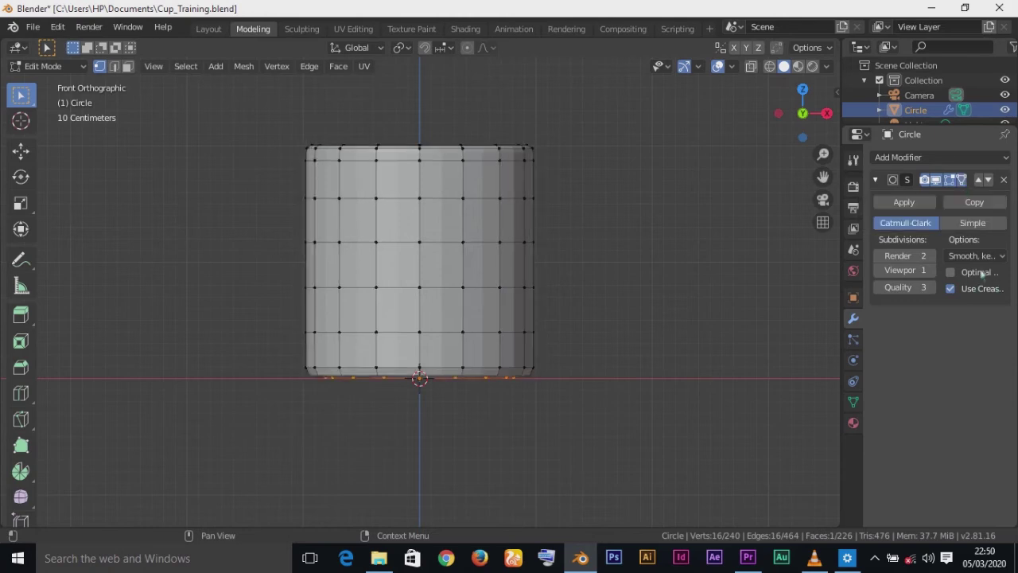
Set the Subdivision Surface modifier's render and viewport subdivisions both to 3.
{"action": "left_click", "coordinate": [932, 256]}
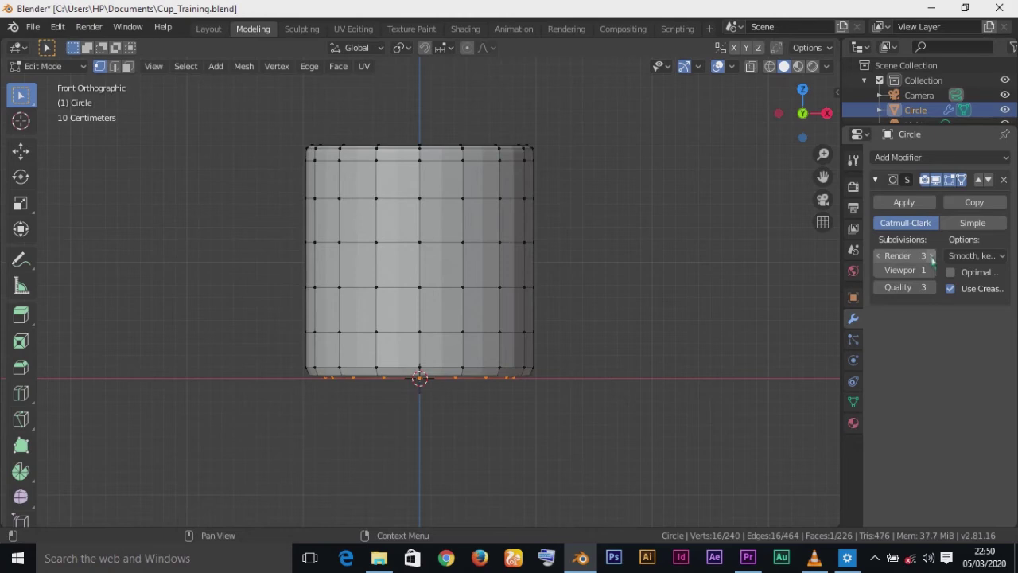
{"action": "left_click", "coordinate": [932, 271]}
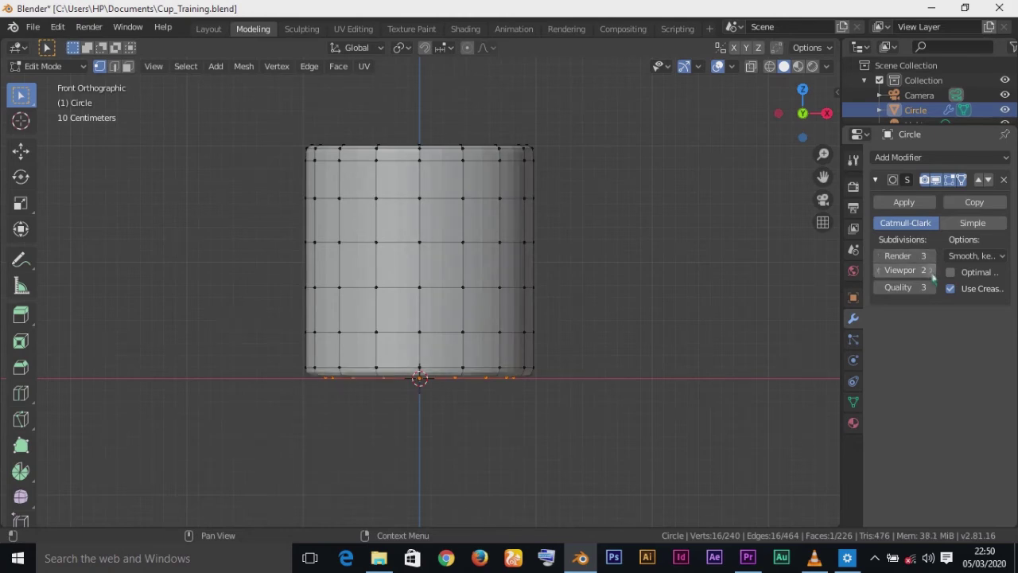
{"action": "left_click", "coordinate": [932, 271]}
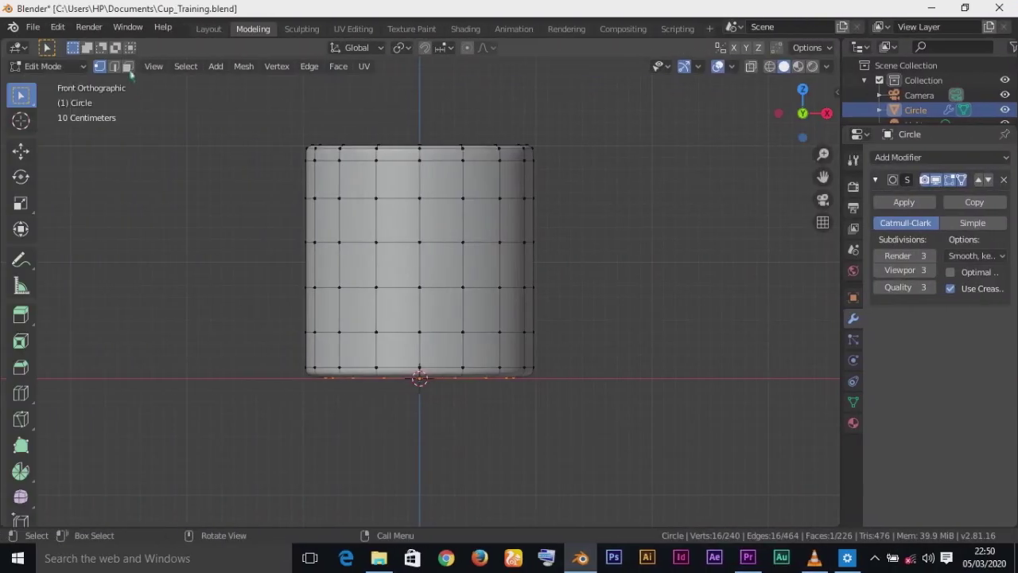
Extrude the two adjacent middle faces on the cup's +X side, in the third face row below the rim, with zero offset.
{"action": "left_click", "coordinate": [127, 66]}
{"action": "key", "text": "KP_3"}
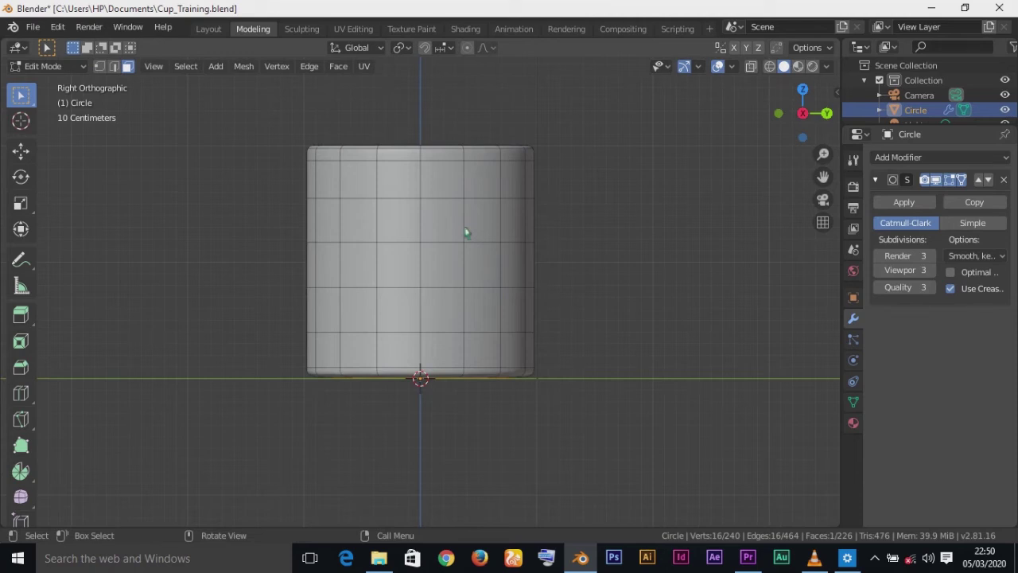
{"action": "left_click", "coordinate": [403, 192]}
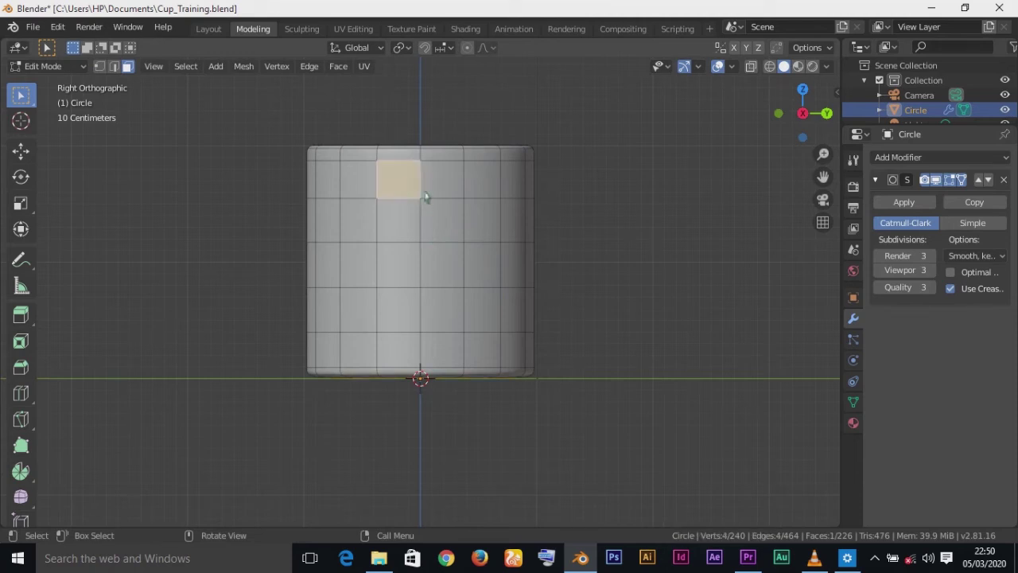
{"action": "left_click", "coordinate": [405, 230]}
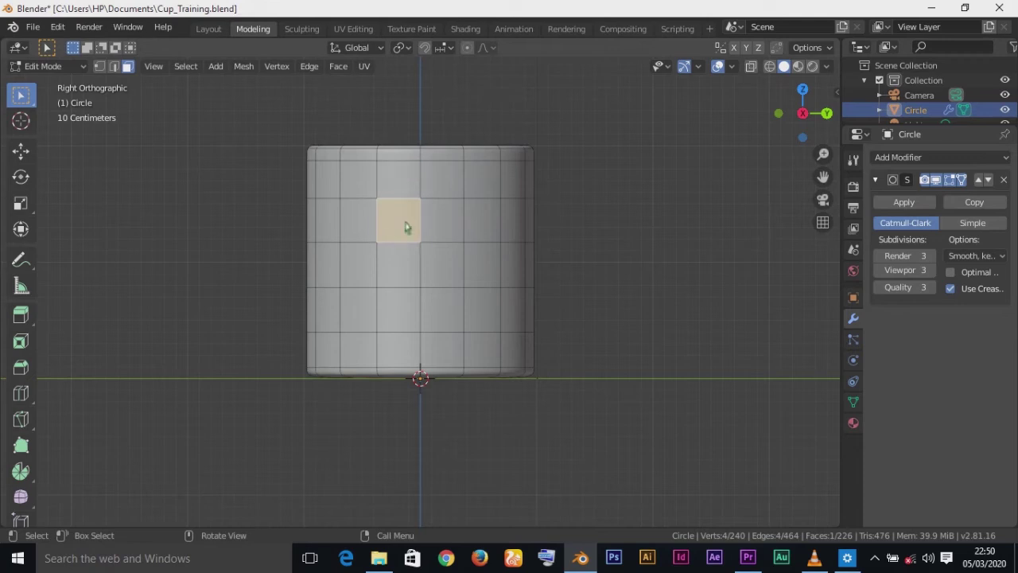
{"action": "left_click", "coordinate": [448, 234], "text": "shift"}
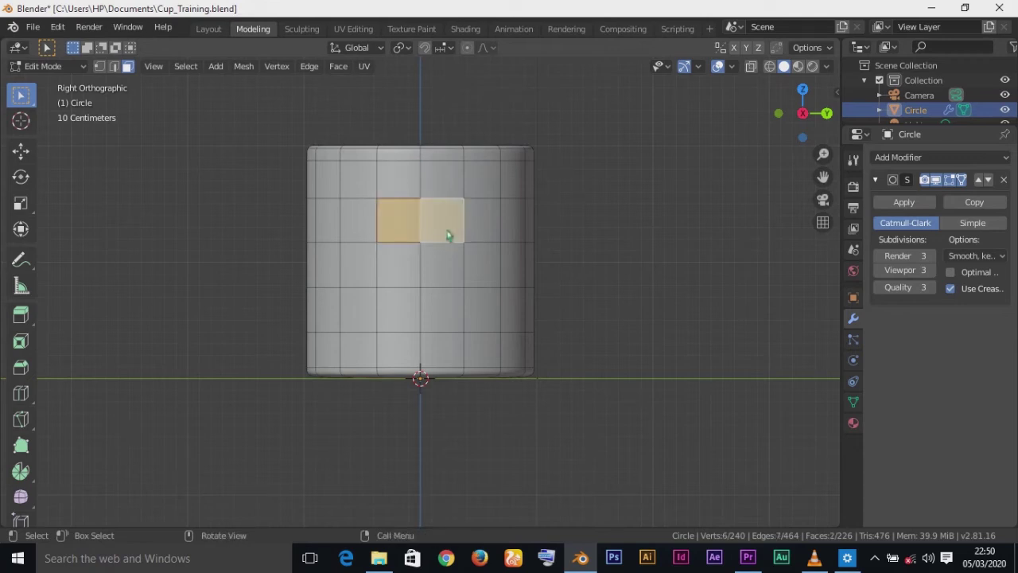
{"action": "key", "text": "KP_1"}
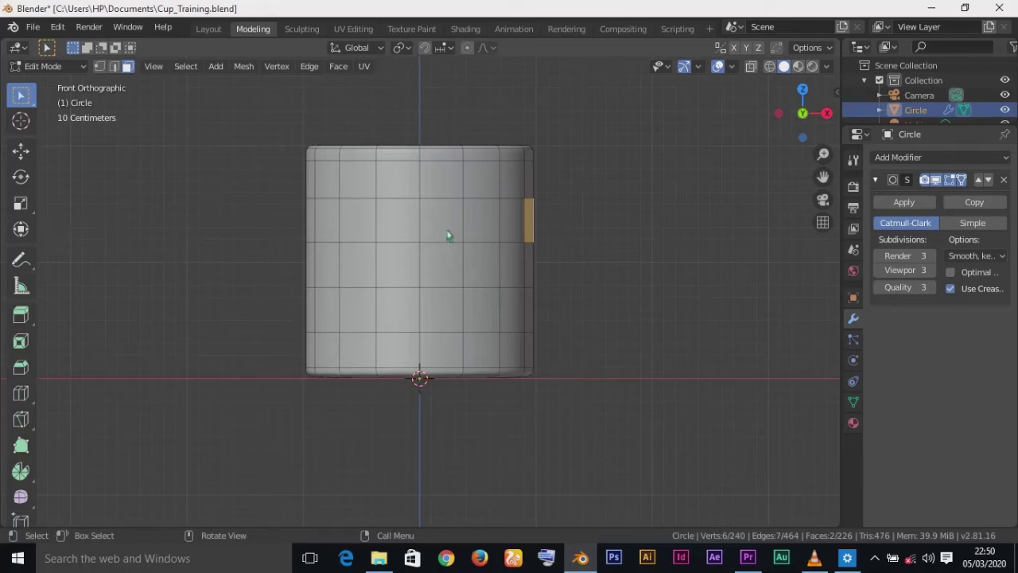
{"action": "key", "text": "e"}
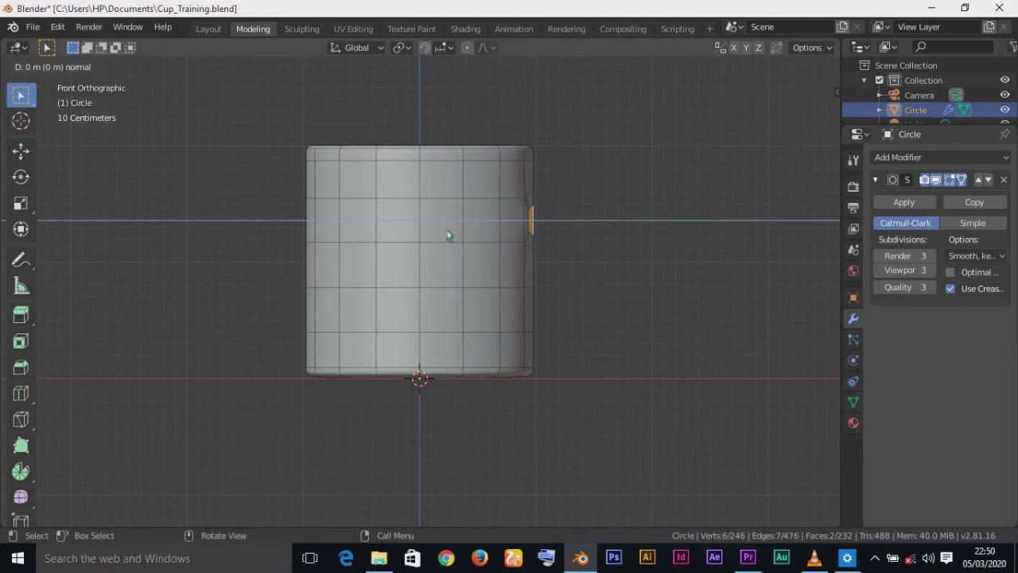
{"action": "right_click", "coordinate": [448, 236]}
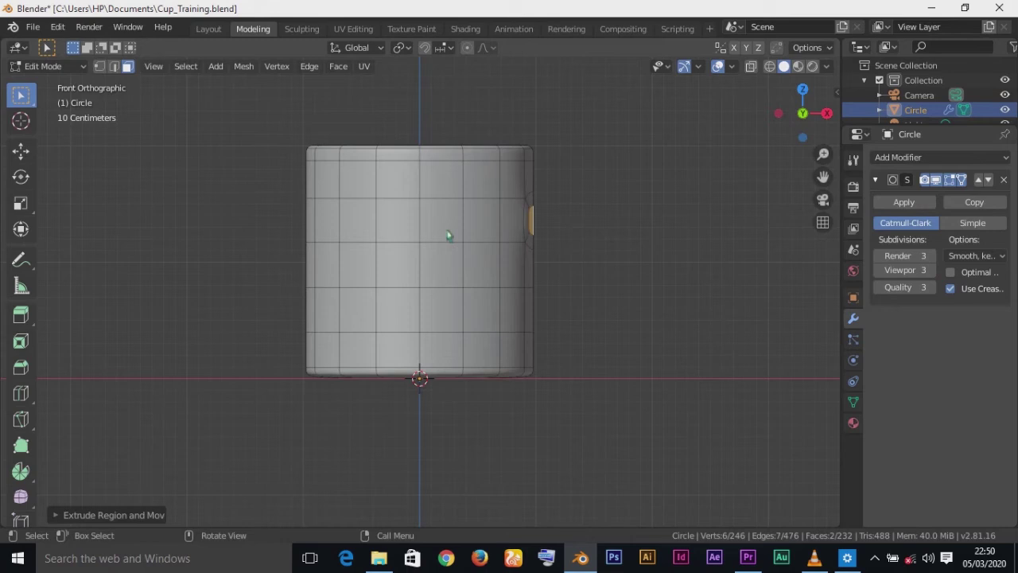
{"action": "key", "text": "e"}
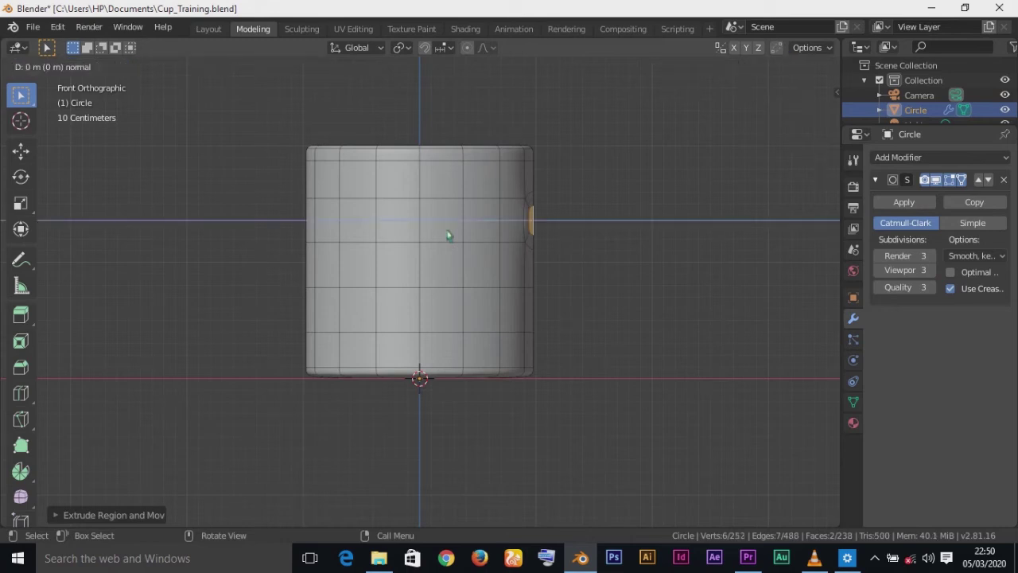
{"action": "right_click", "coordinate": [448, 236]}
{"action": "left_click", "coordinate": [448, 235]}
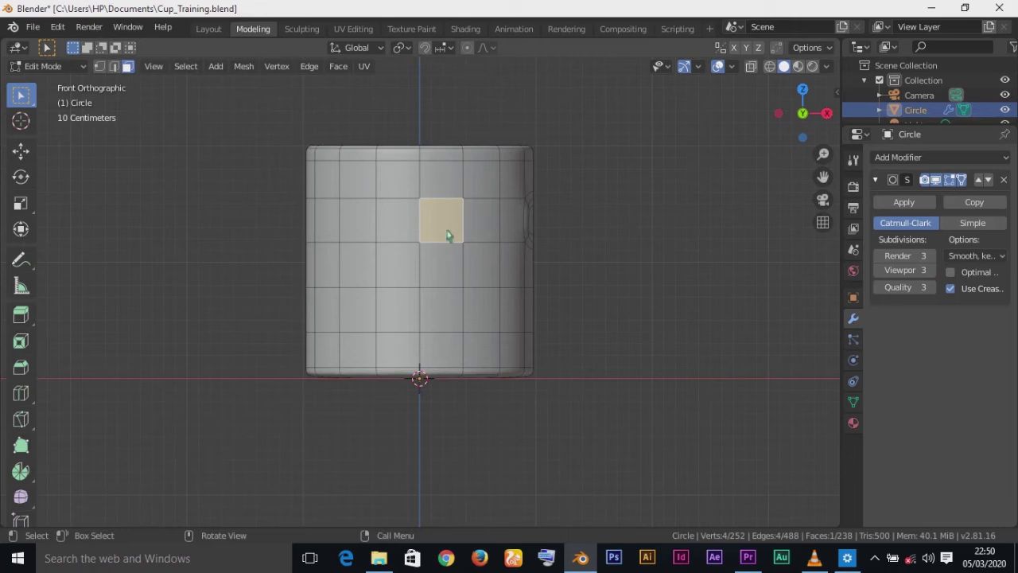
{"action": "key", "text": "ctrl"}
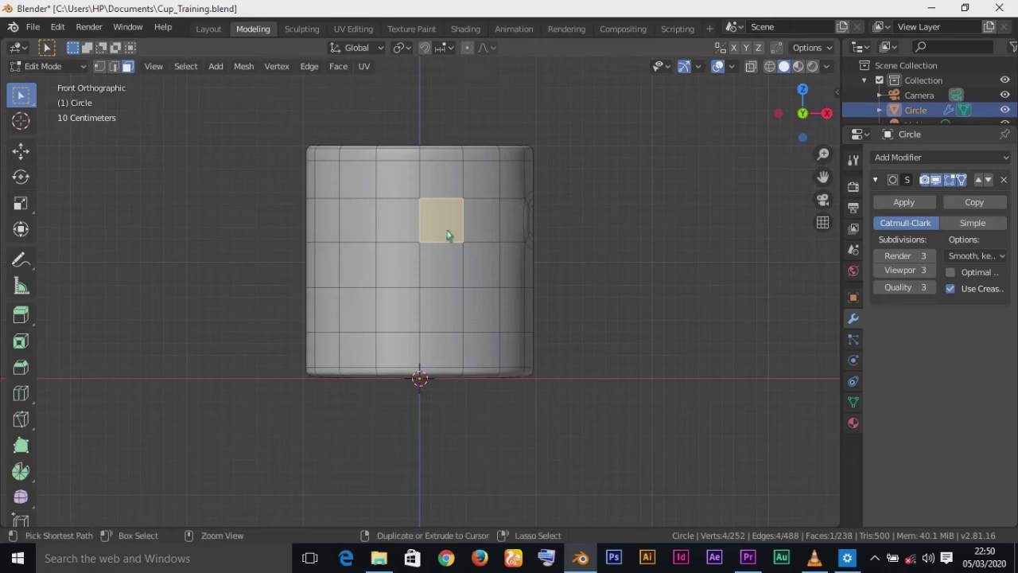
{"action": "left_click", "coordinate": [442, 212], "text": "ctrl"}
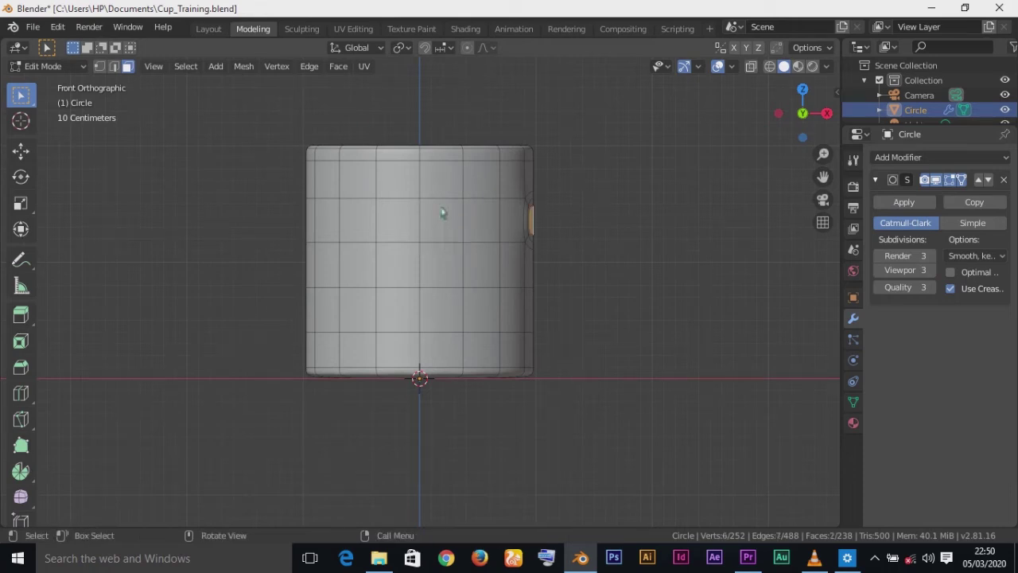
{"action": "key", "text": "ctrl+z"}
{"action": "key", "text": "e"}
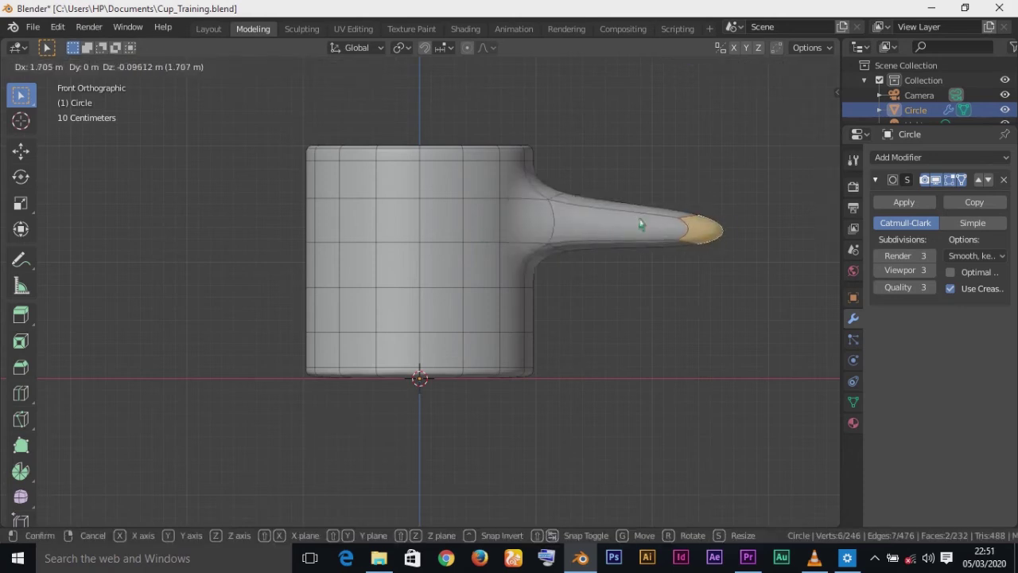
{"action": "right_click", "coordinate": [641, 223]}
{"action": "key", "text": "g"}
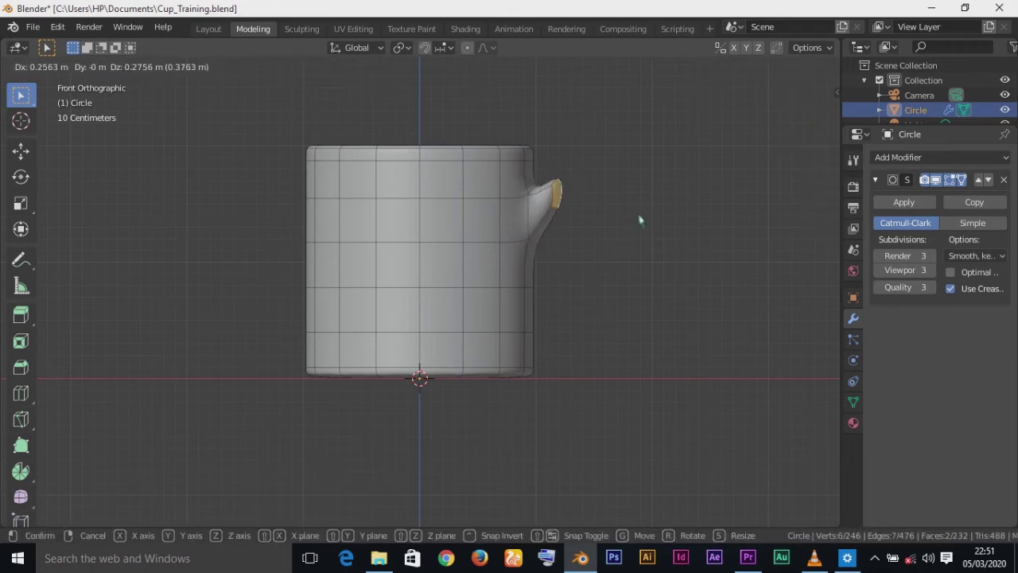
{"action": "key", "text": "Escape"}
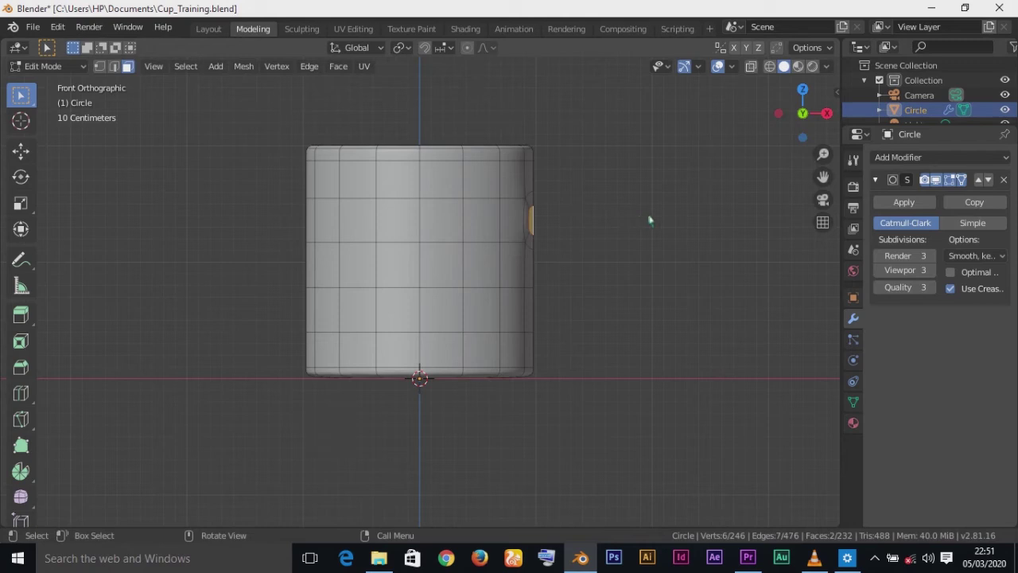
Extrude the two side faces outward into a short handle stub and select both of its end faces.
{"action": "key", "text": "e"}
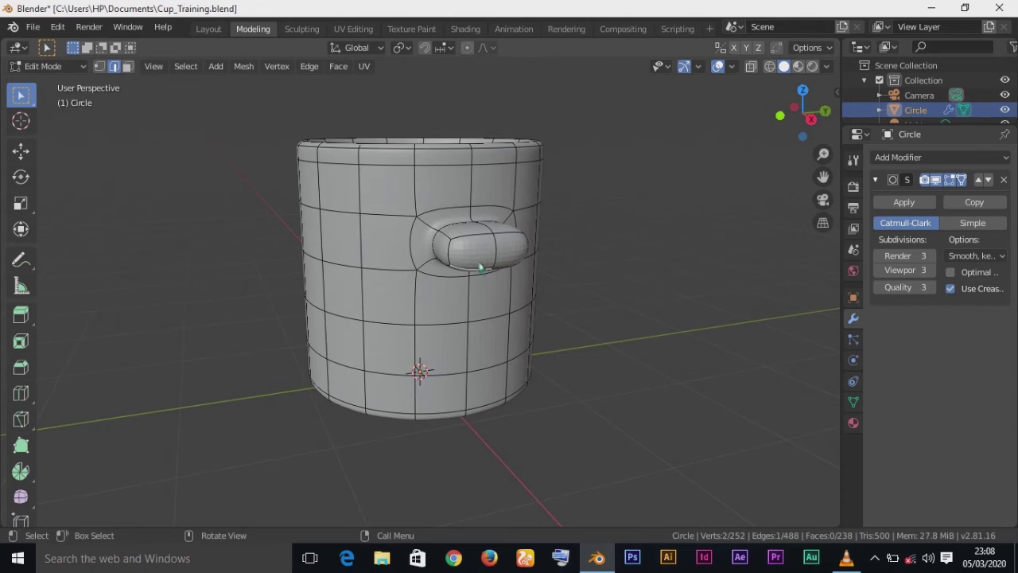
{"action": "key", "text": "KP_3"}
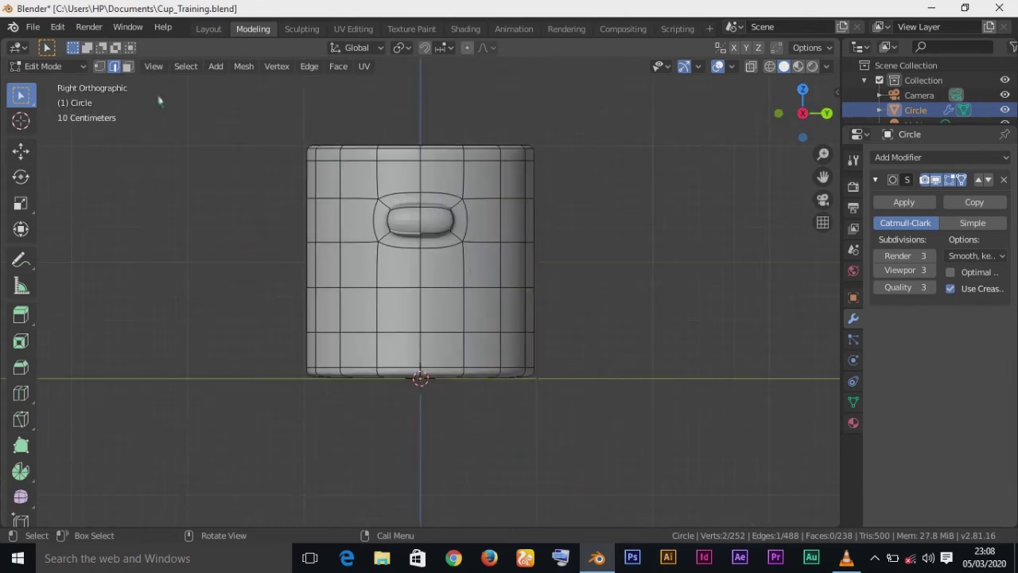
{"action": "left_click", "coordinate": [127, 66]}
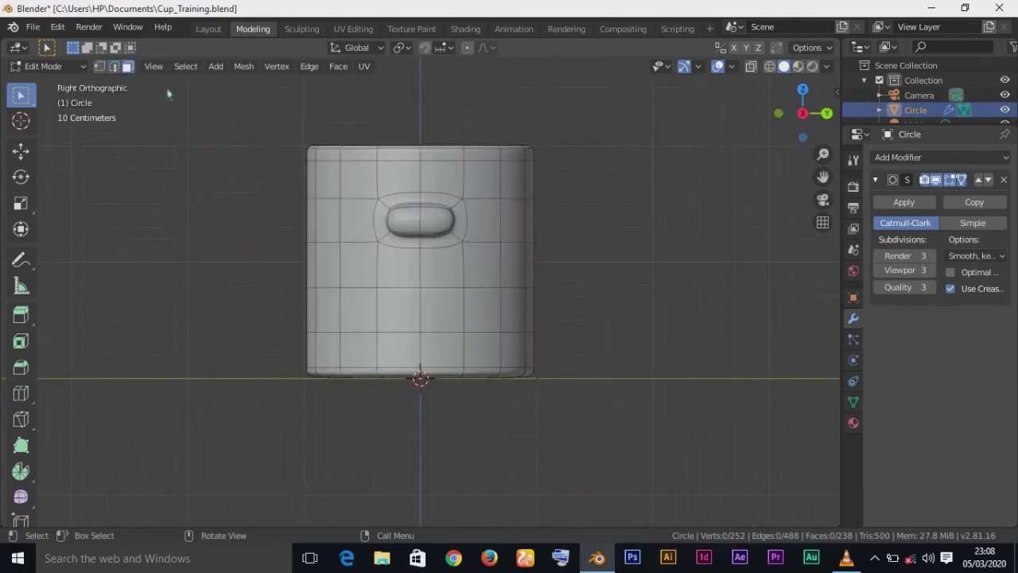
{"action": "left_click", "coordinate": [413, 224]}
{"action": "left_click", "coordinate": [468, 239], "text": "shift"}
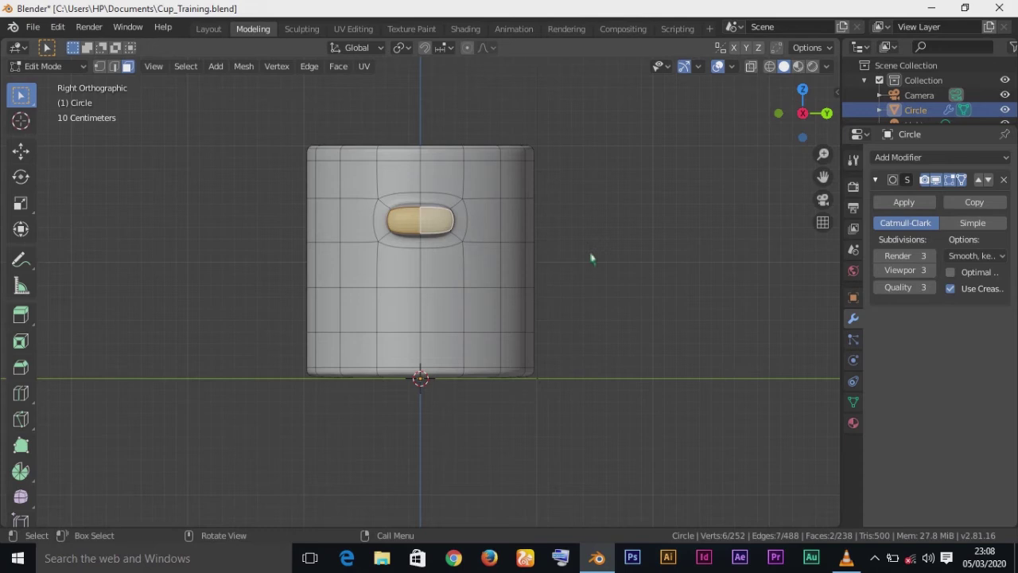
Scale the two end faces of the handle stub down slightly.
{"action": "key", "text": "s"}
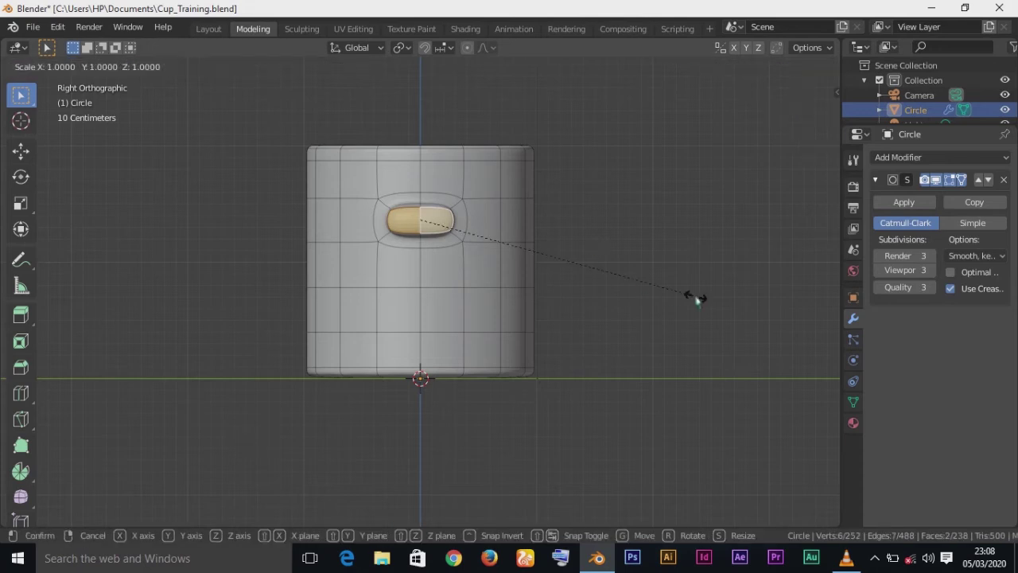
{"action": "left_click", "coordinate": [696, 298]}
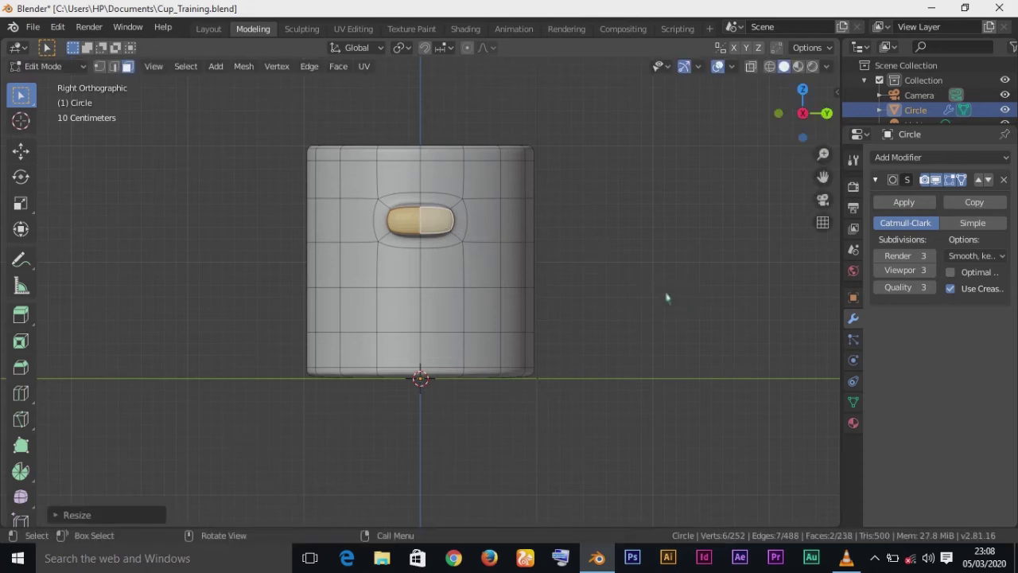
{"action": "key", "text": "s"}
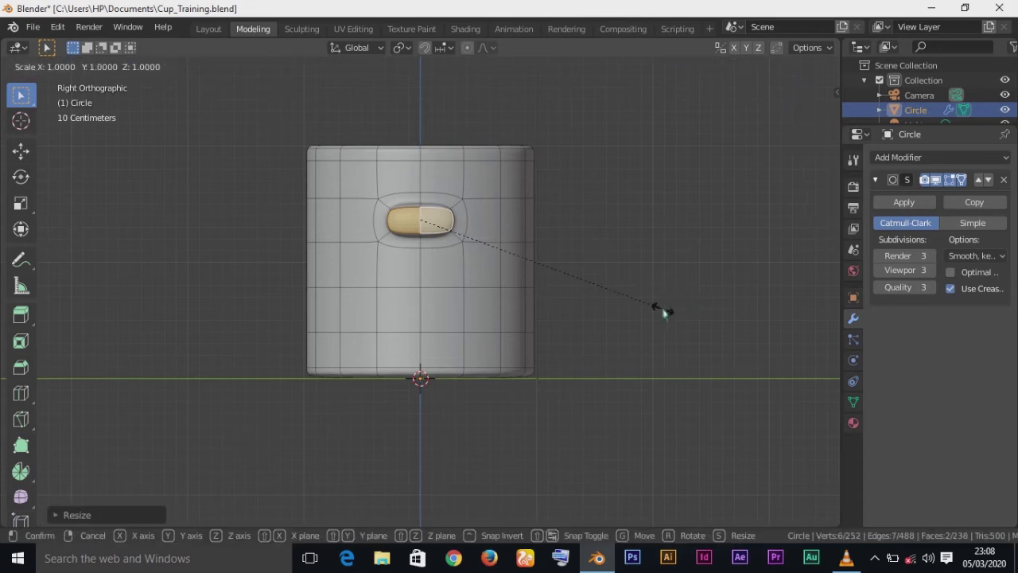
{"action": "left_click", "coordinate": [619, 302]}
Move the stub's end faces up about 0.15 m in front view and rotate them to follow the upward slant.
{"action": "middle_click_drag", "start_coordinate": [515, 277], "coordinate": [586, 295]}
{"action": "key", "text": "KP_1"}
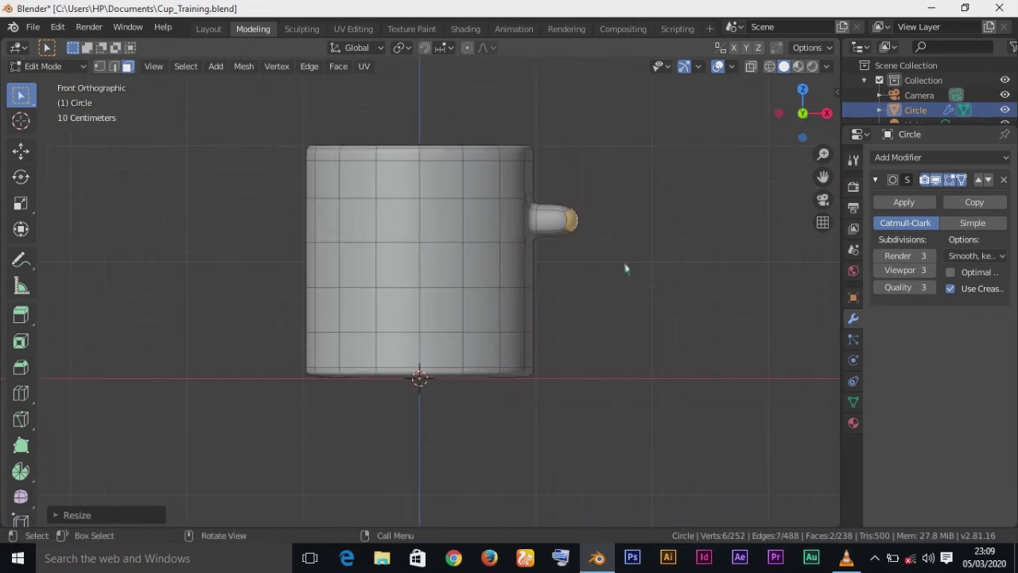
{"action": "key", "text": "g"}
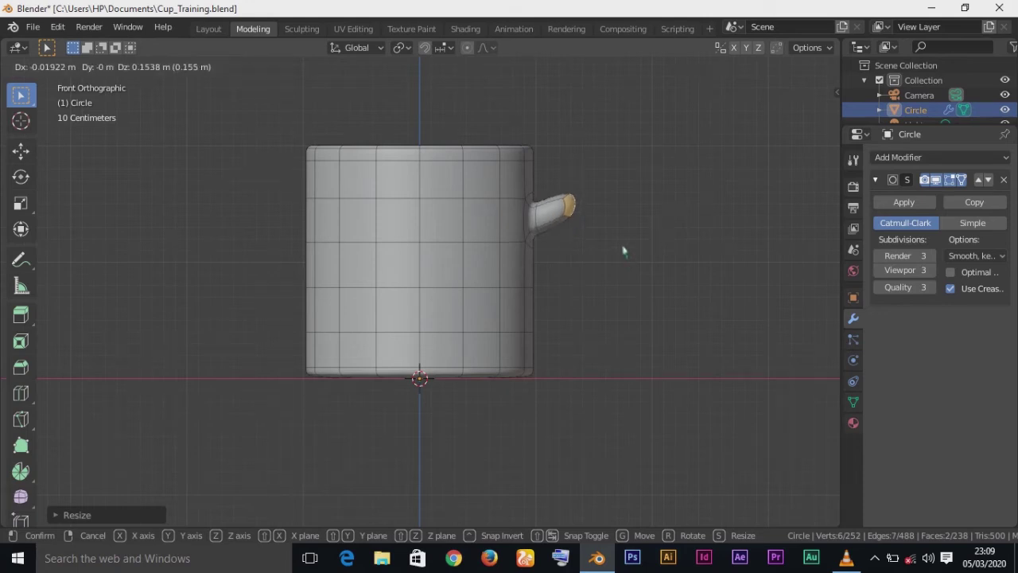
{"action": "left_click", "coordinate": [624, 251]}
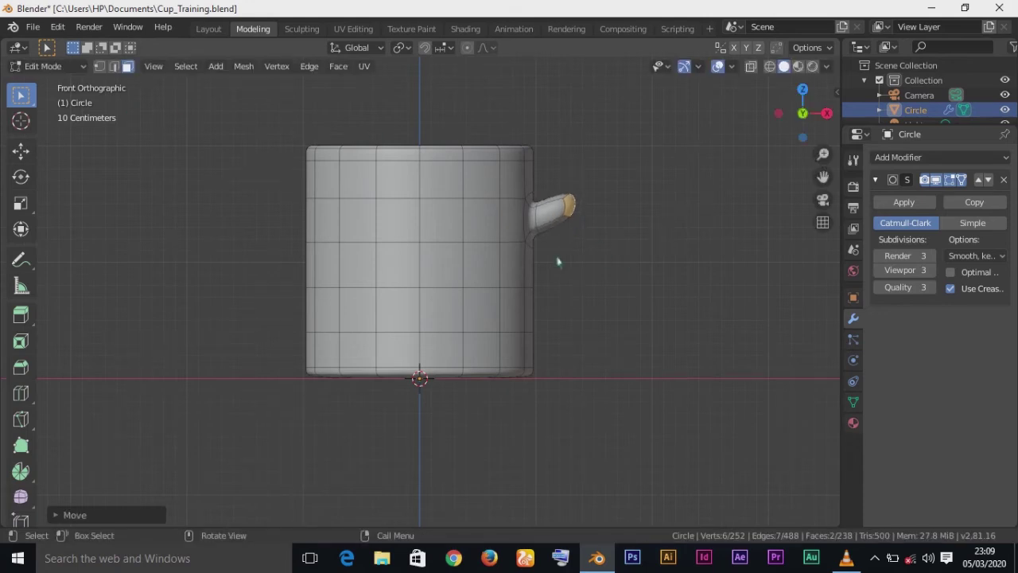
{"action": "key", "text": "r"}
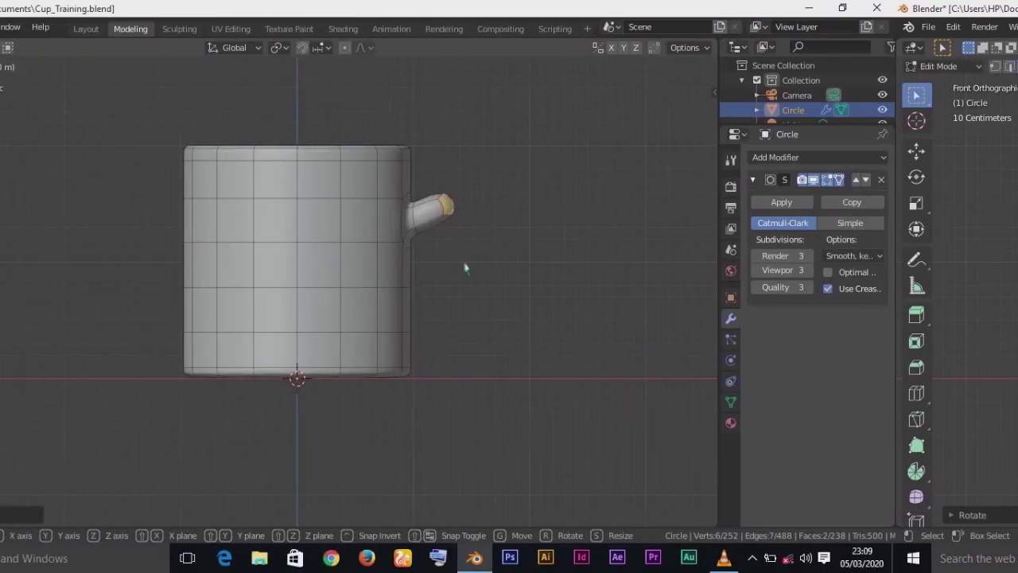
{"action": "key", "text": "Escape"}
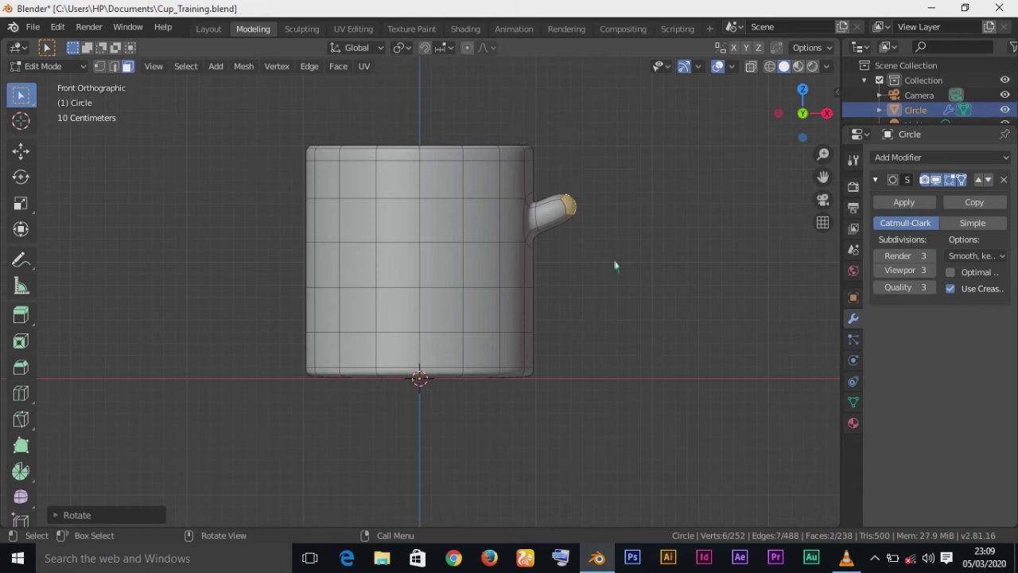
Extrude the handle's end faces and move them about 0.34 m outward and 0.1 m up.
{"action": "key", "text": "e"}
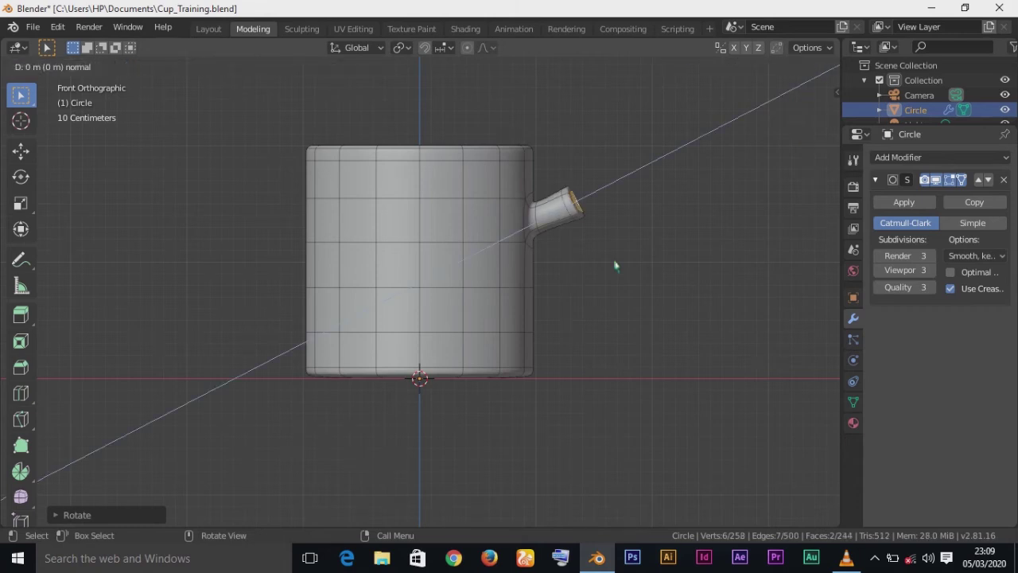
{"action": "key", "text": "Escape"}
{"action": "key", "text": "g"}
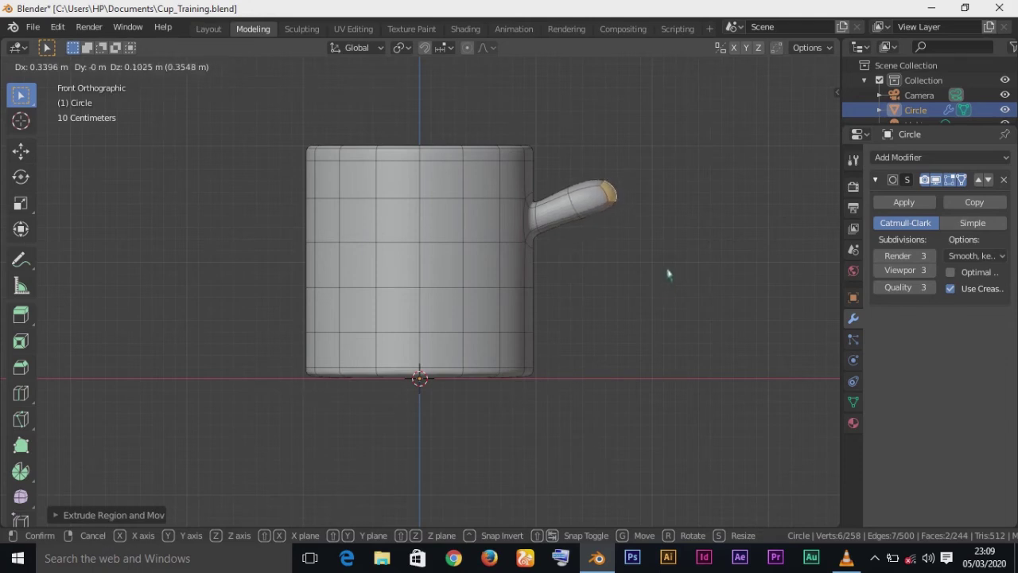
{"action": "left_click", "coordinate": [666, 273]}
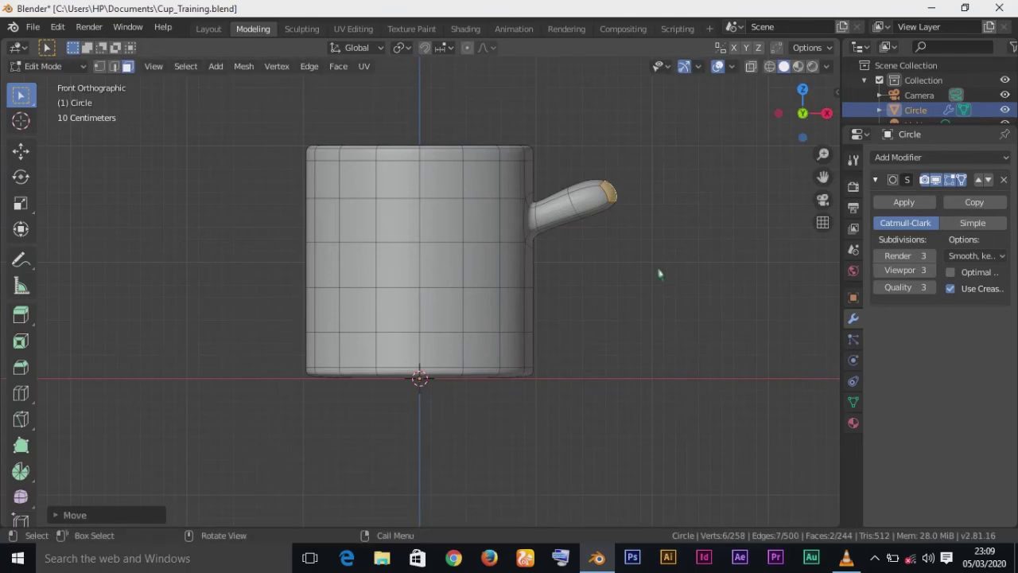
Grow the selection to the handle's whole outer segment and move it about 0.1 m up and toward the cup wall.
{"action": "key", "text": "ctrl"}
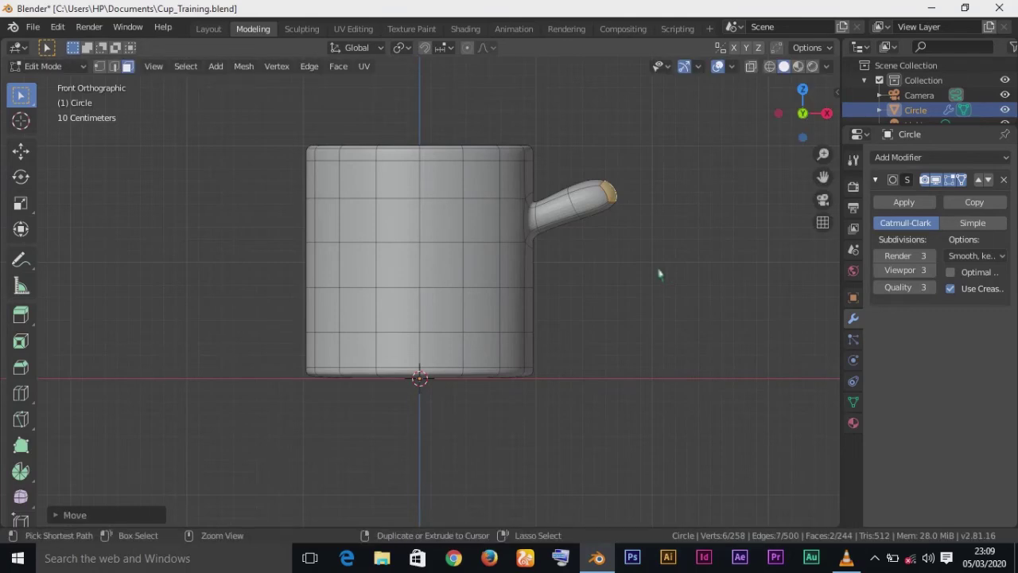
{"action": "key", "text": "ctrl+KP_Add"}
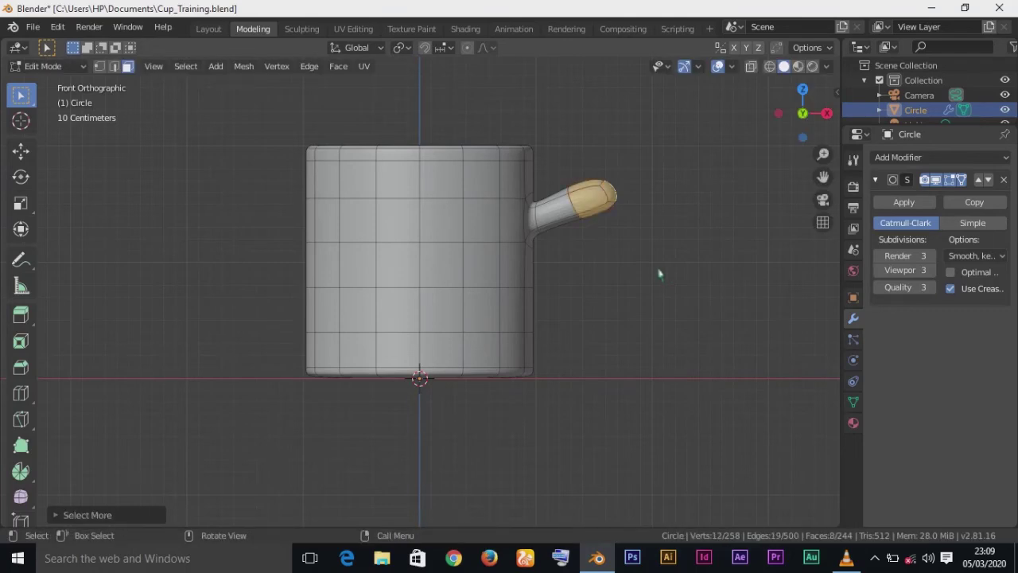
{"action": "key", "text": "g"}
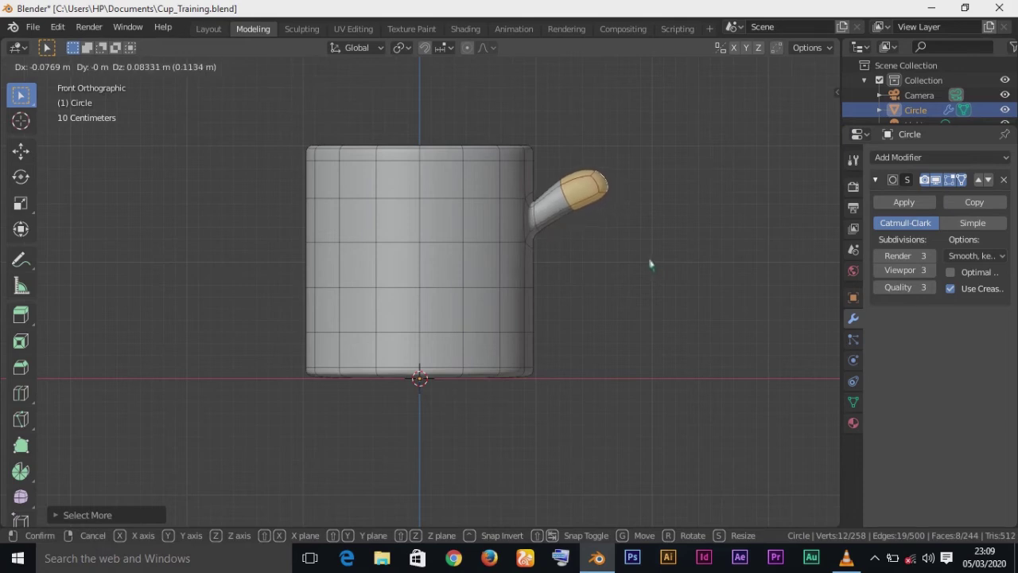
{"action": "left_click", "coordinate": [648, 263]}
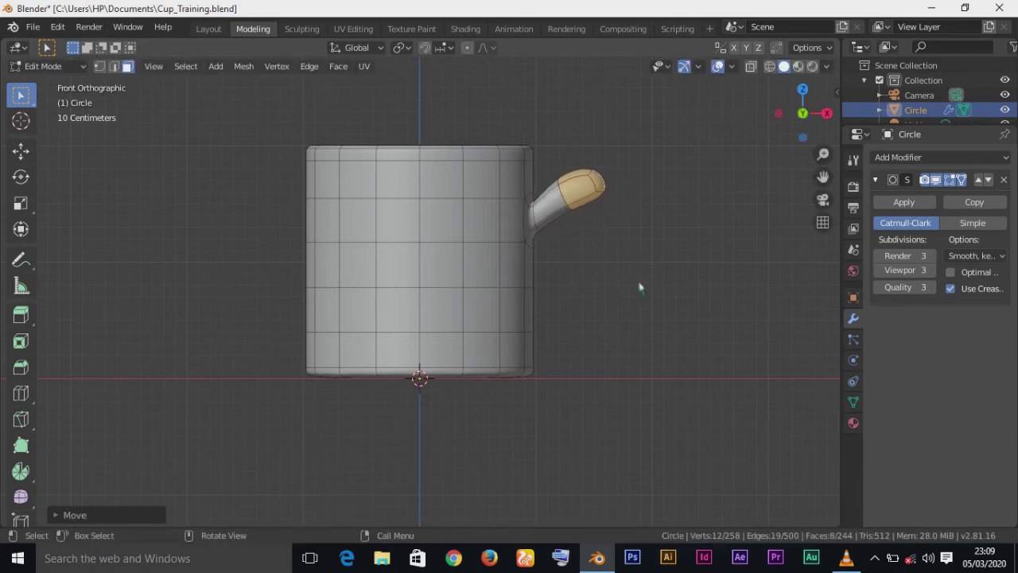
Scale down the edge loop where the handle's inner and outer segments meet.
{"action": "key", "text": "s"}
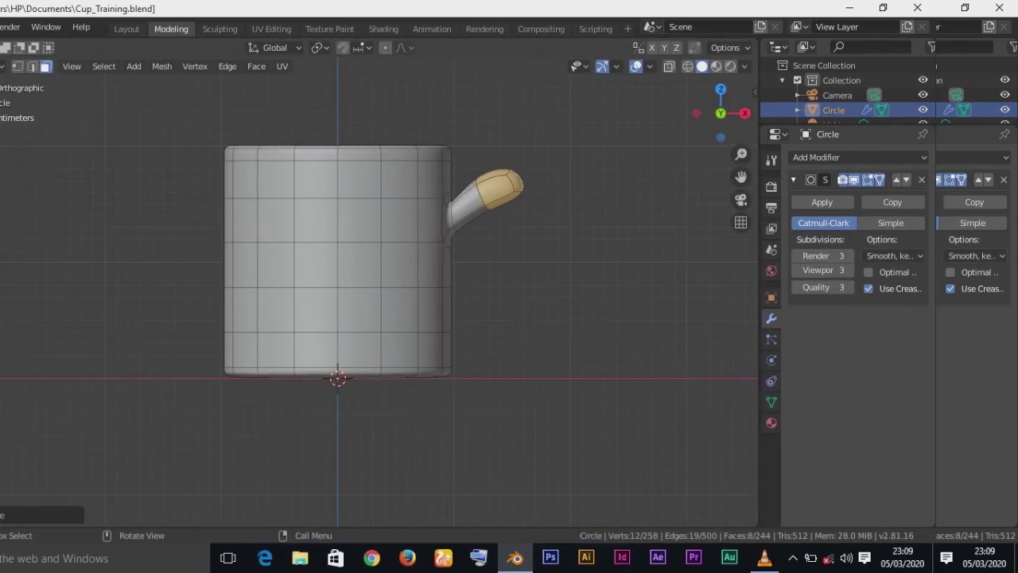
{"action": "left_click", "coordinate": [114, 67]}
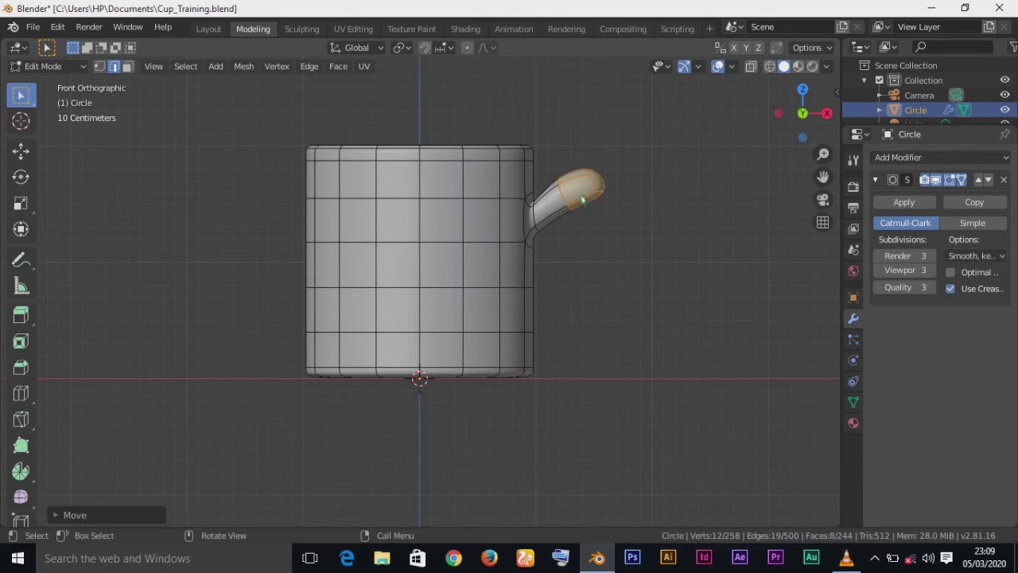
{"action": "left_click", "coordinate": [563, 204], "text": "alt"}
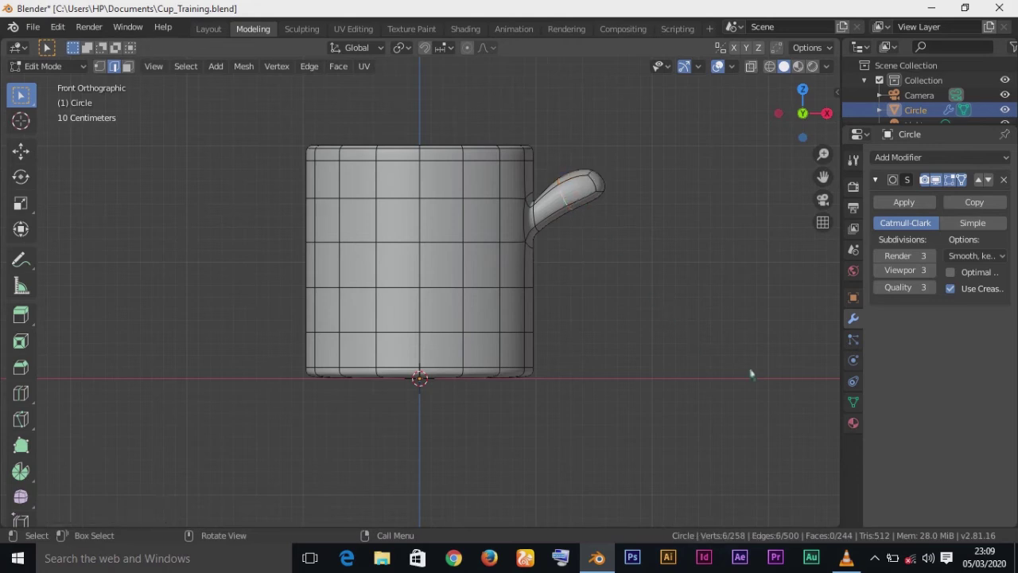
{"action": "key", "text": "s"}
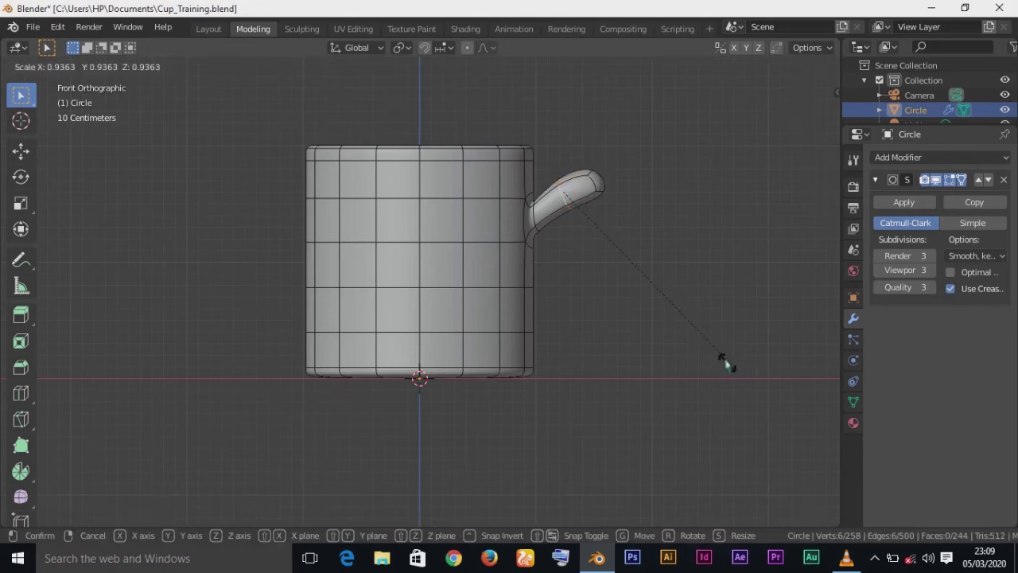
{"action": "left_click", "coordinate": [685, 326]}
Select the two faces at the handle's tip and scale them down to taper the outer segment.
{"action": "middle_click_drag", "start_coordinate": [715, 341], "coordinate": [481, 431]}
{"action": "left_click", "coordinate": [481, 430]}
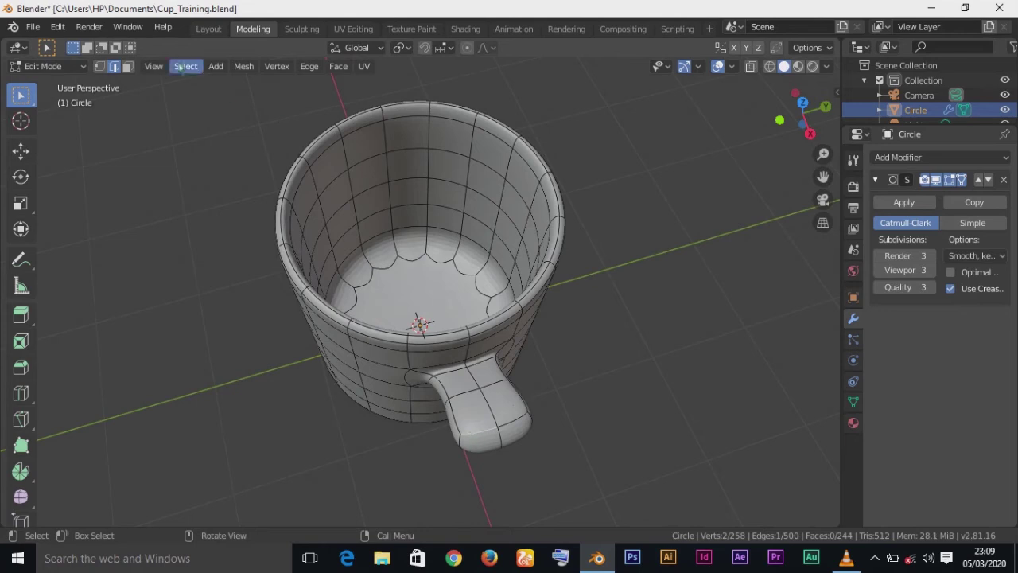
{"action": "left_click", "coordinate": [127, 66]}
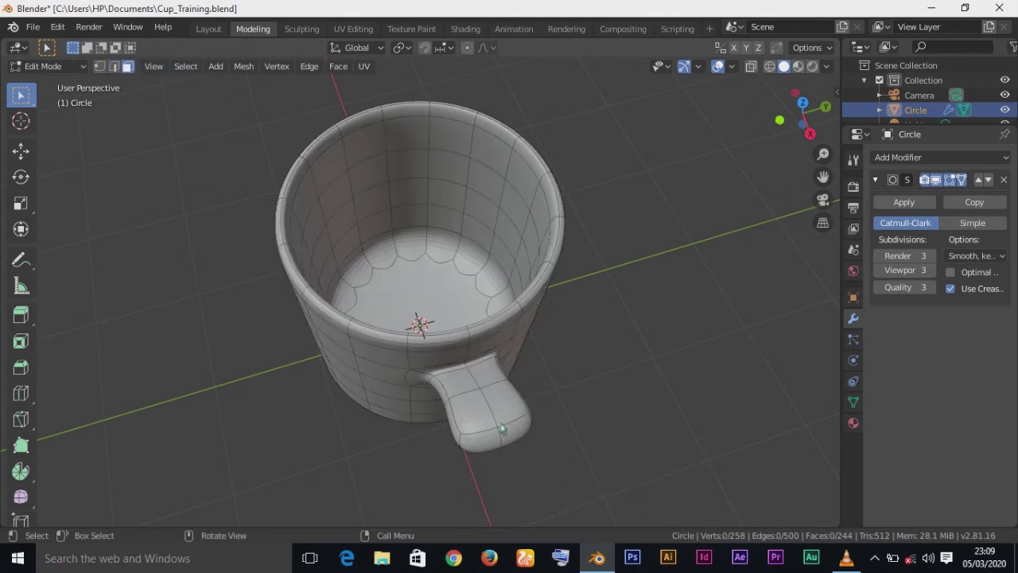
{"action": "left_click", "coordinate": [491, 440]}
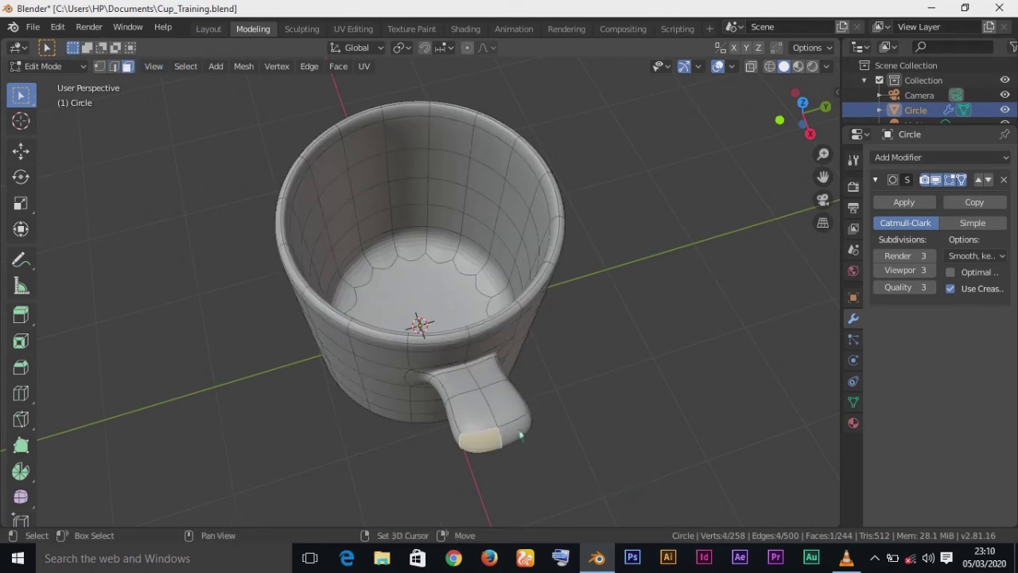
{"action": "left_click", "coordinate": [519, 430], "text": "shift"}
{"action": "key", "text": "s"}
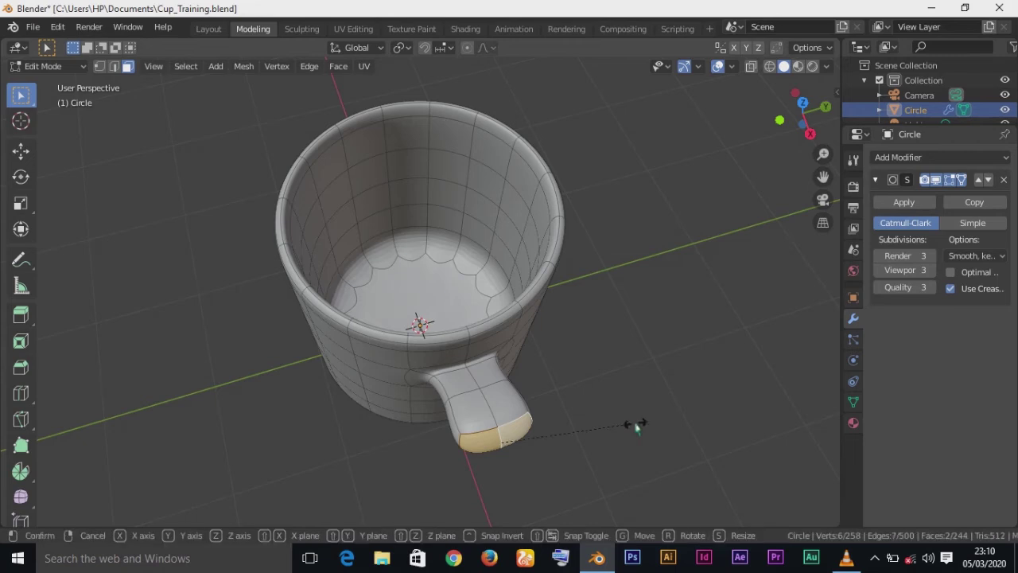
{"action": "left_click", "coordinate": [593, 437]}
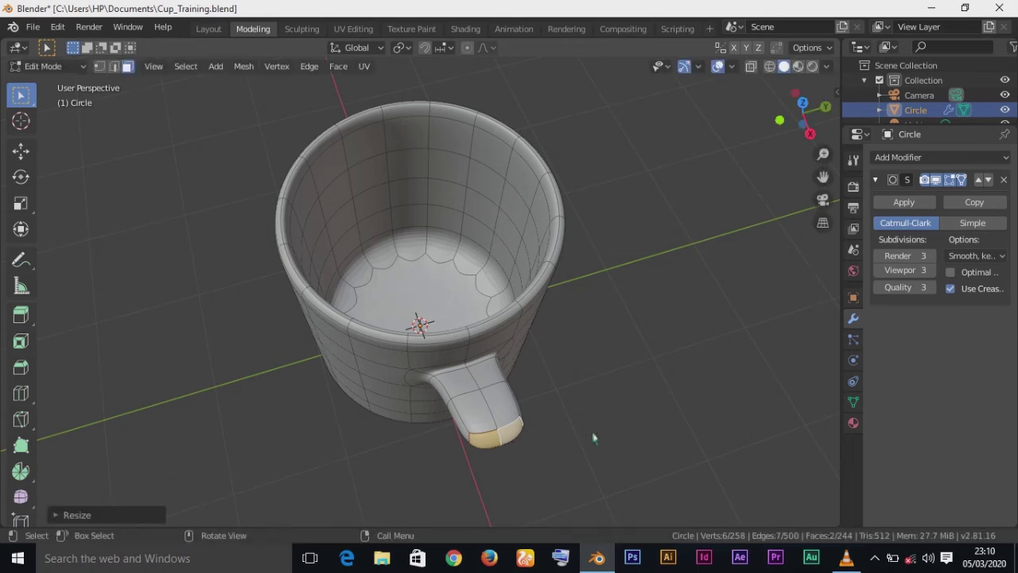
Rotate the handle's end faces in front view until they stand nearly vertical, facing away from the cup.
{"action": "key", "text": "KP_1"}
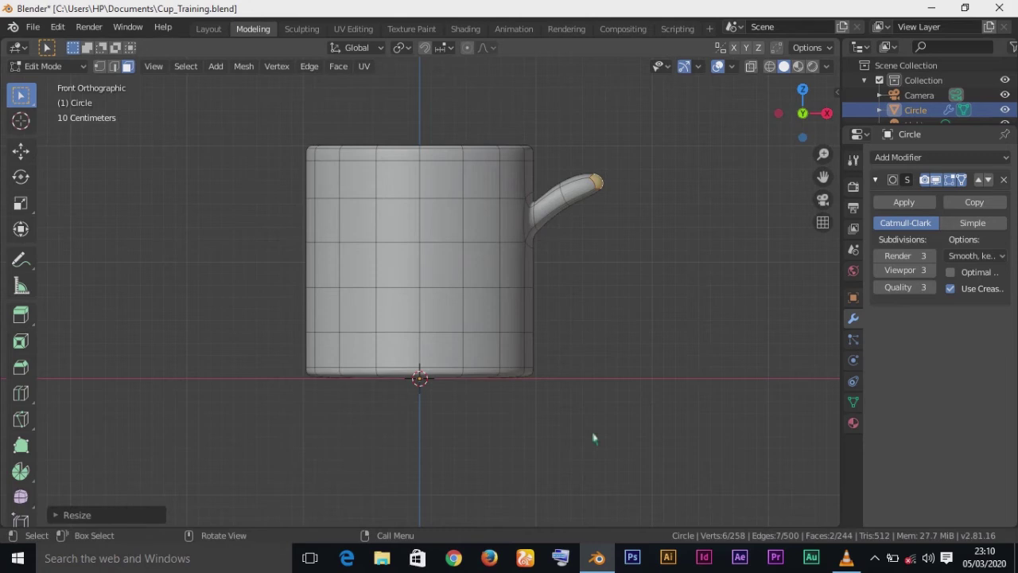
{"action": "key", "text": "r"}
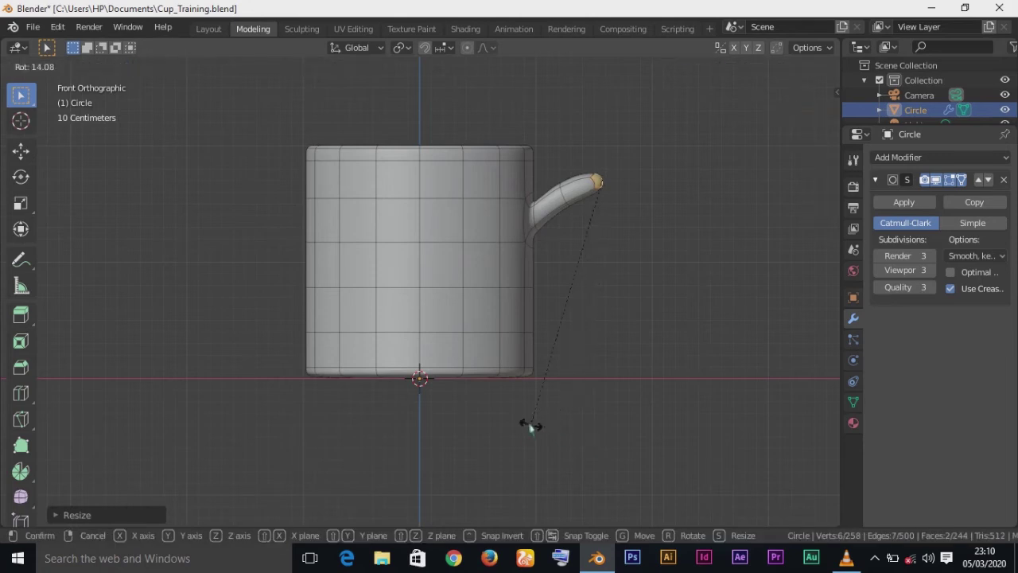
{"action": "left_click", "coordinate": [499, 412]}
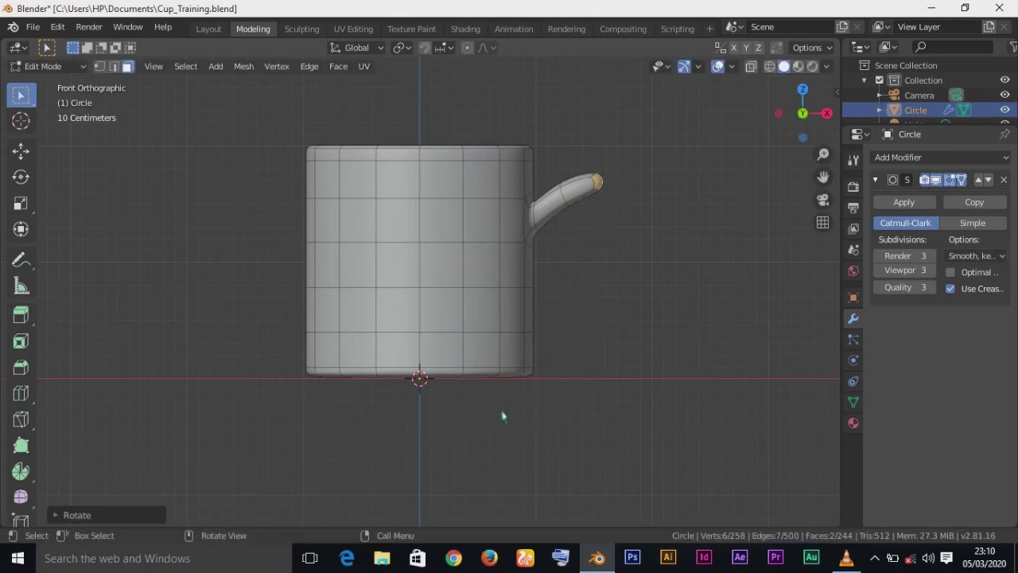
{"action": "left_click", "coordinate": [21, 178]}
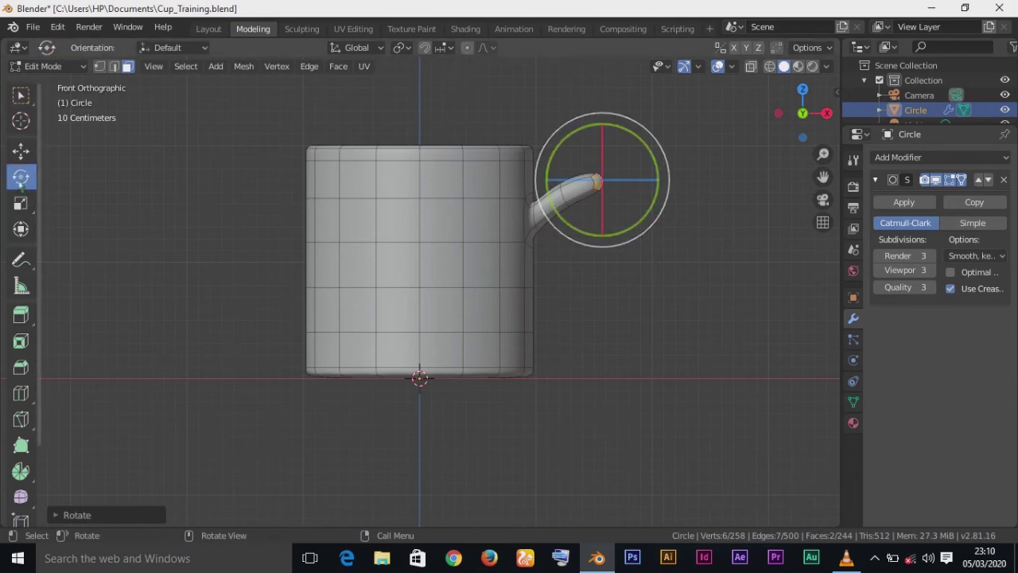
{"action": "left_click_drag", "start_coordinate": [596, 254], "coordinate": [591, 251]}
Extrude the handle's end faces, move them outward and down, and rotate them to face diagonally down and away from the cup.
{"action": "key", "text": "e"}
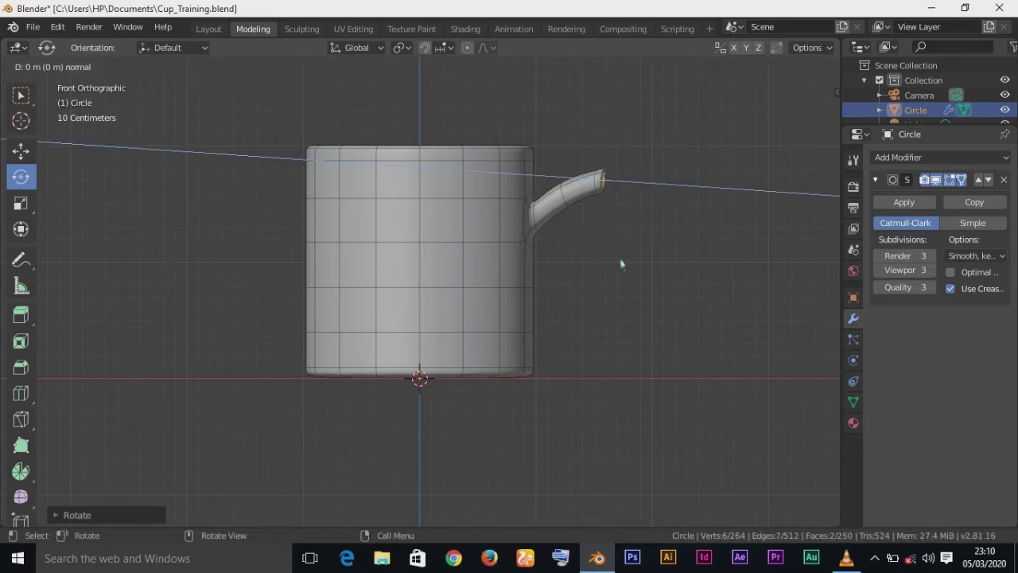
{"action": "right_click", "coordinate": [621, 264]}
{"action": "key", "text": "g"}
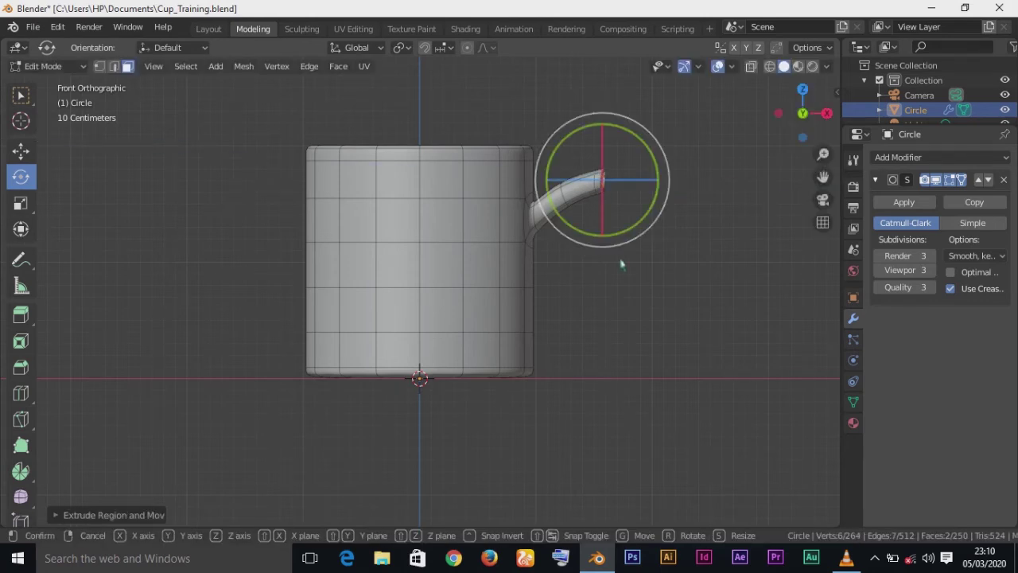
{"action": "left_click", "coordinate": [662, 295]}
{"action": "left_click_drag", "start_coordinate": [651, 273], "coordinate": [597, 275]}
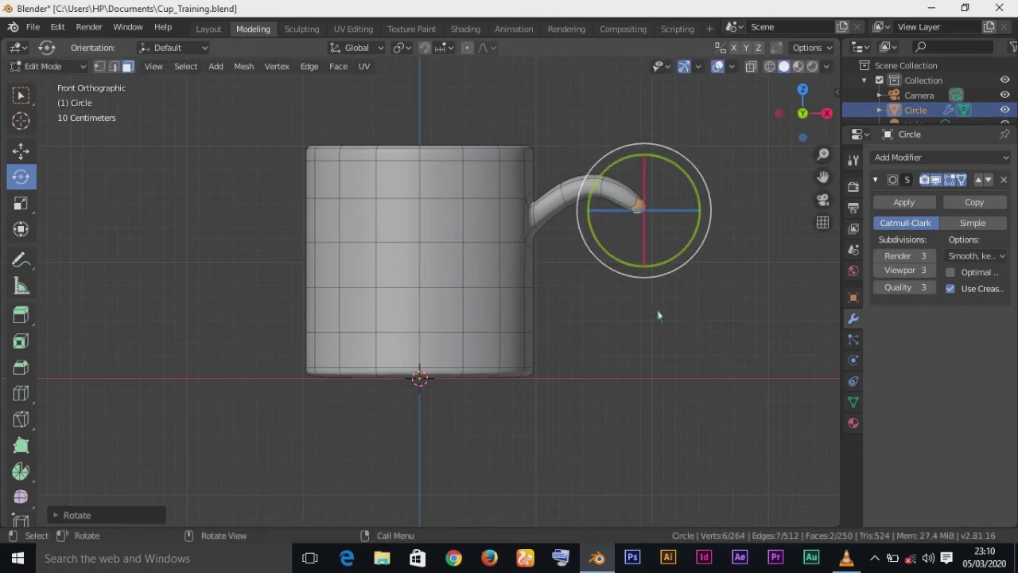
Extrude the end faces down to about the cup's mid-height and rotate them to face downward and slightly toward the cup.
{"action": "key", "text": "e"}
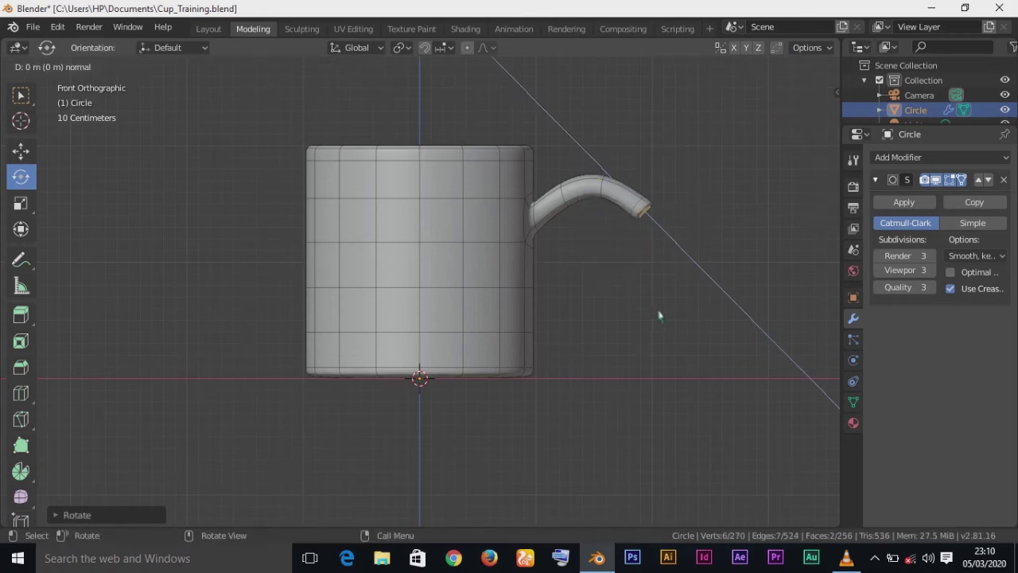
{"action": "right_click", "coordinate": [659, 316]}
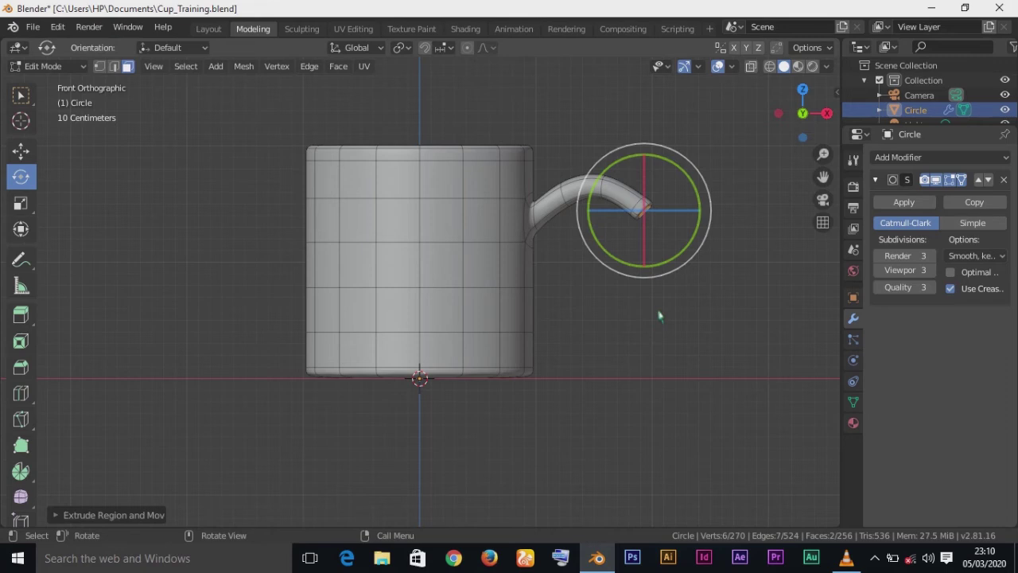
{"action": "key", "text": "g"}
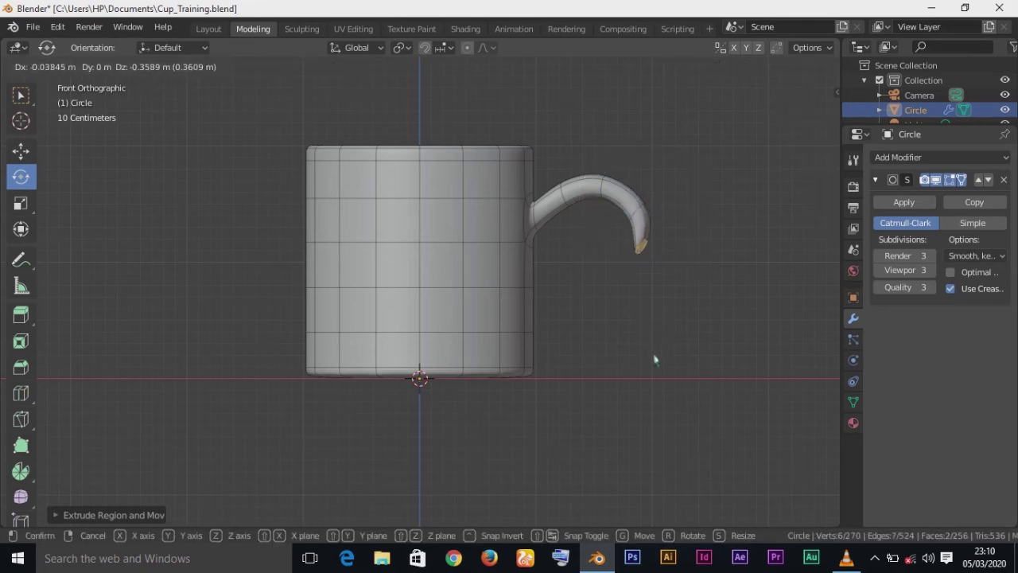
{"action": "left_click", "coordinate": [655, 383]}
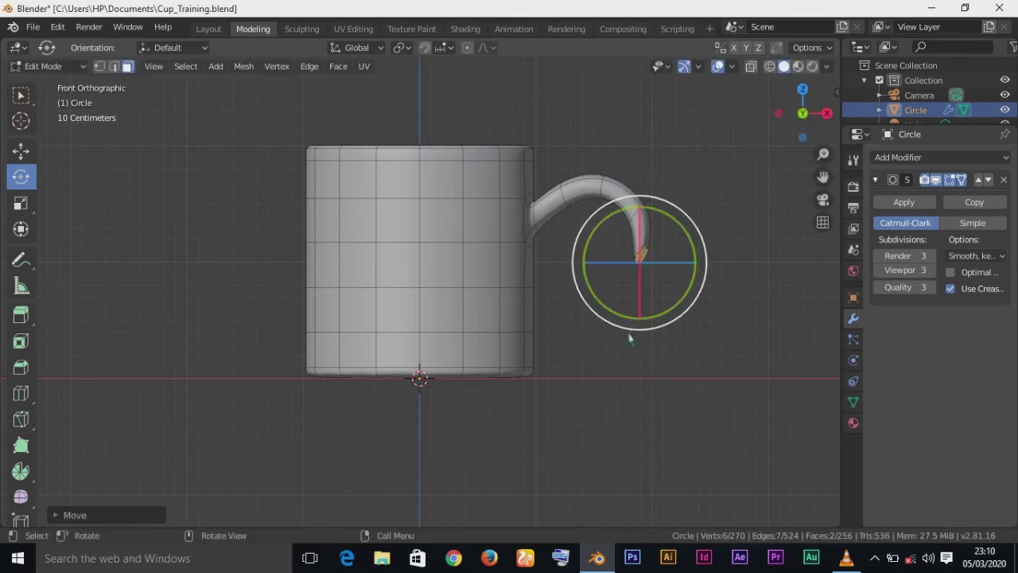
{"action": "left_click_drag", "start_coordinate": [628, 337], "coordinate": [574, 269]}
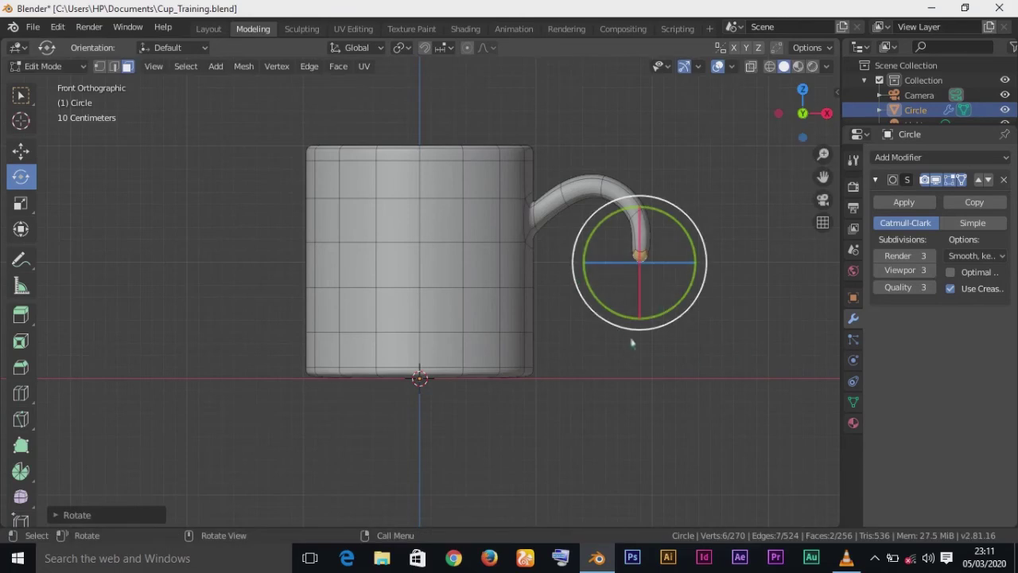
Extrude the handle's end faces and move them down and inward to begin the curve back toward the cup.
{"action": "key", "text": "e"}
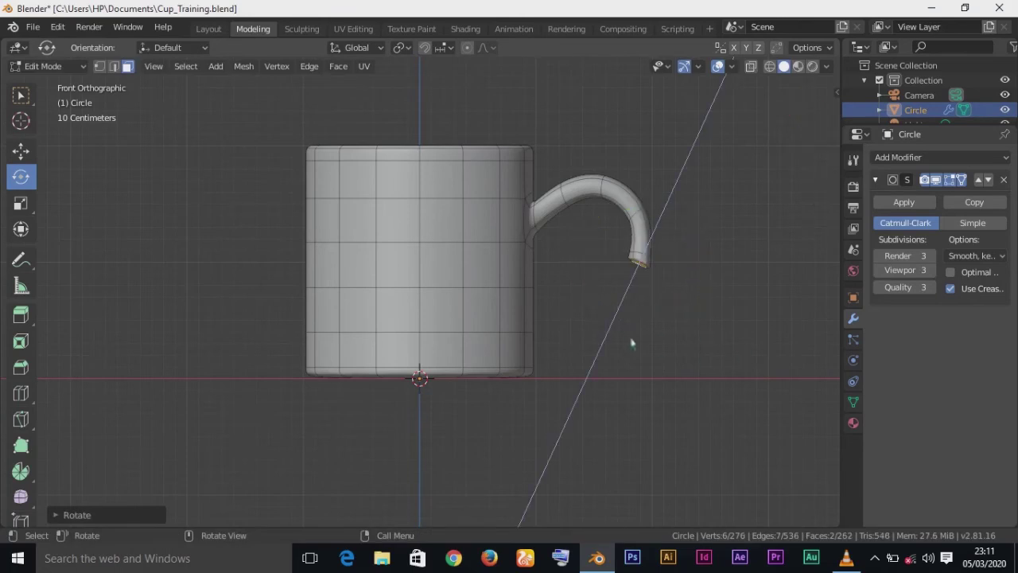
{"action": "right_click", "coordinate": [632, 343]}
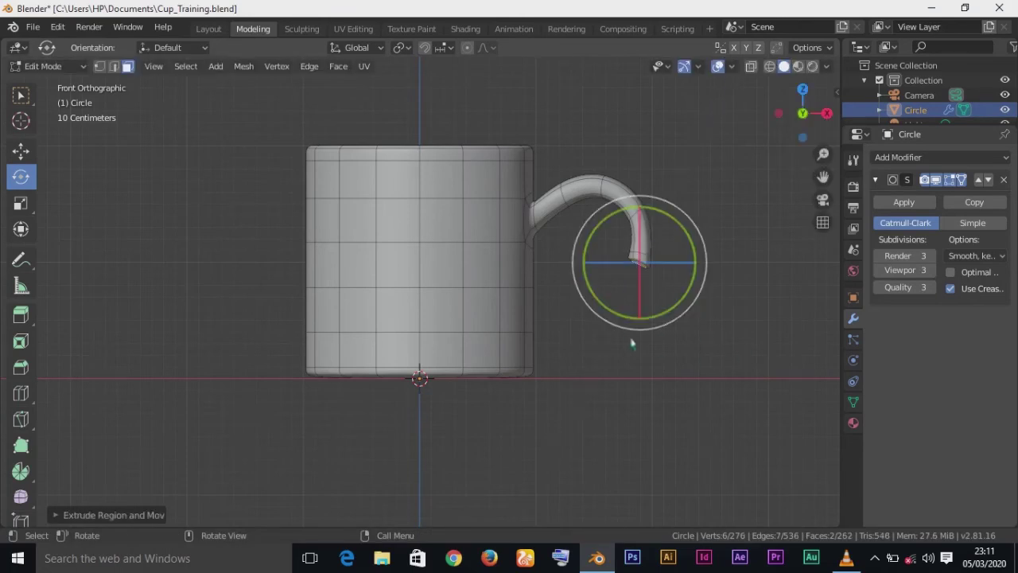
{"action": "key", "text": "g"}
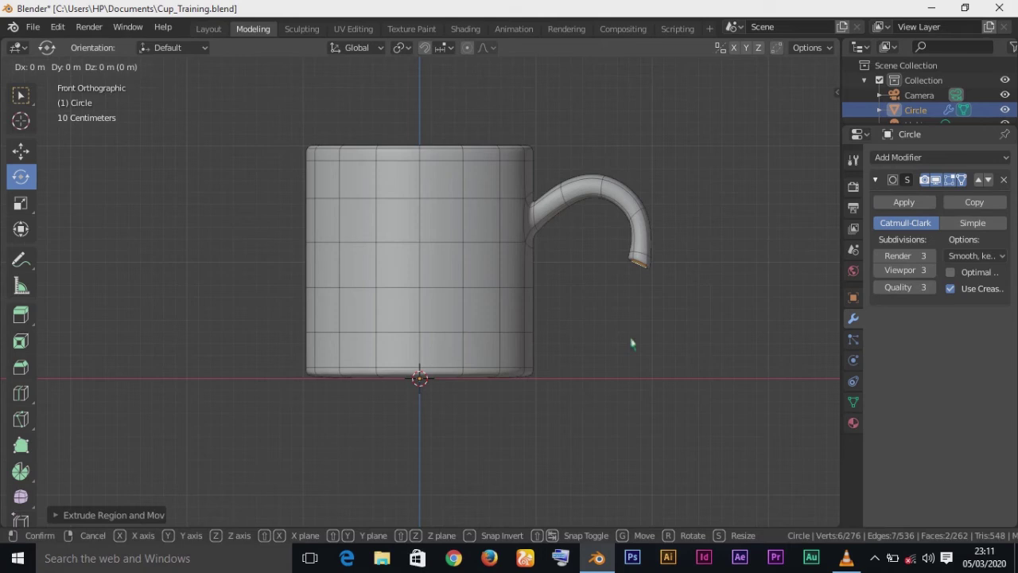
{"action": "left_click", "coordinate": [583, 372]}
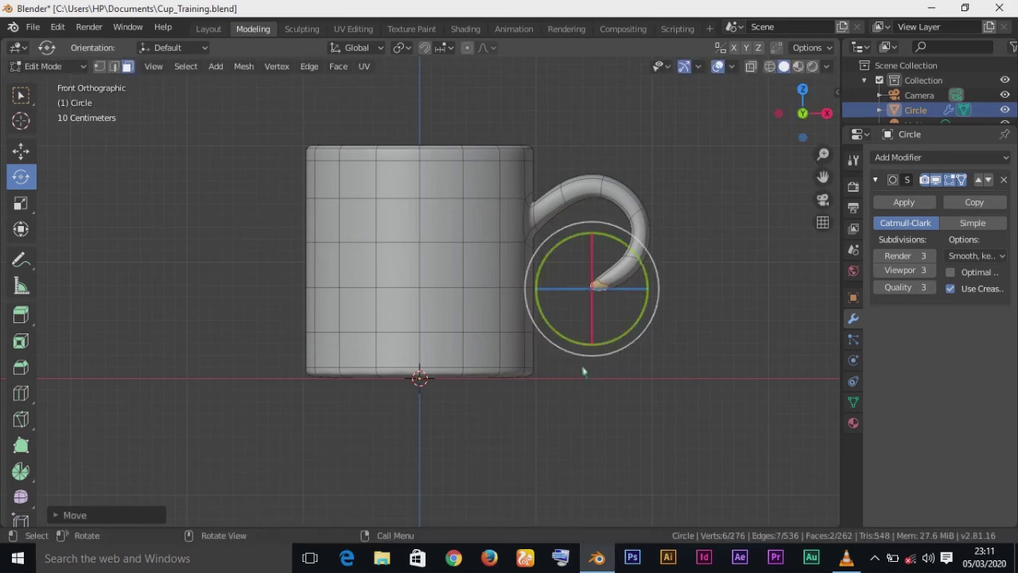
Extrude the end faces further down and inward, close to the cup wall, and rotate them square to the new segment.
{"action": "key", "text": "e"}
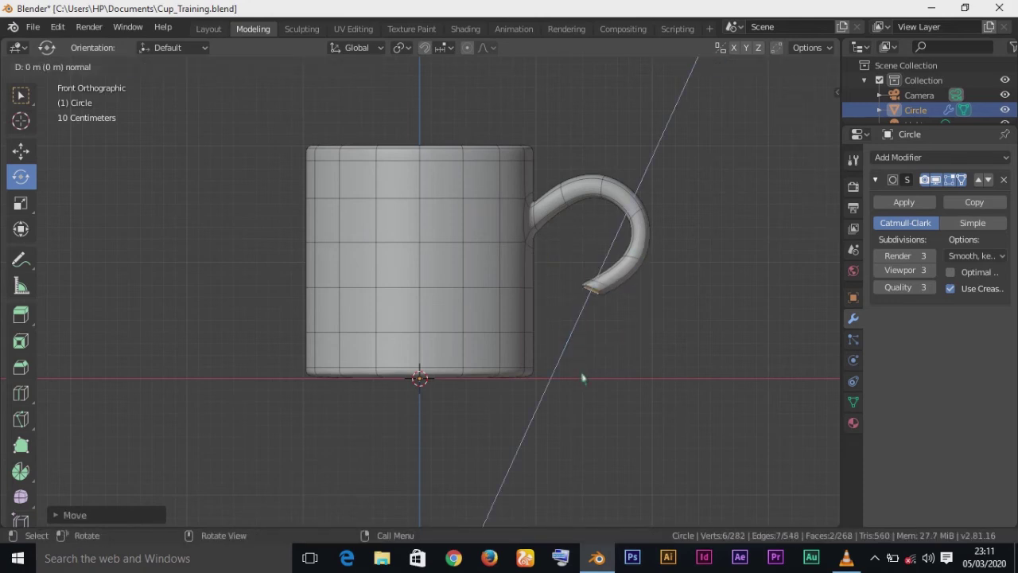
{"action": "left_click", "coordinate": [582, 379]}
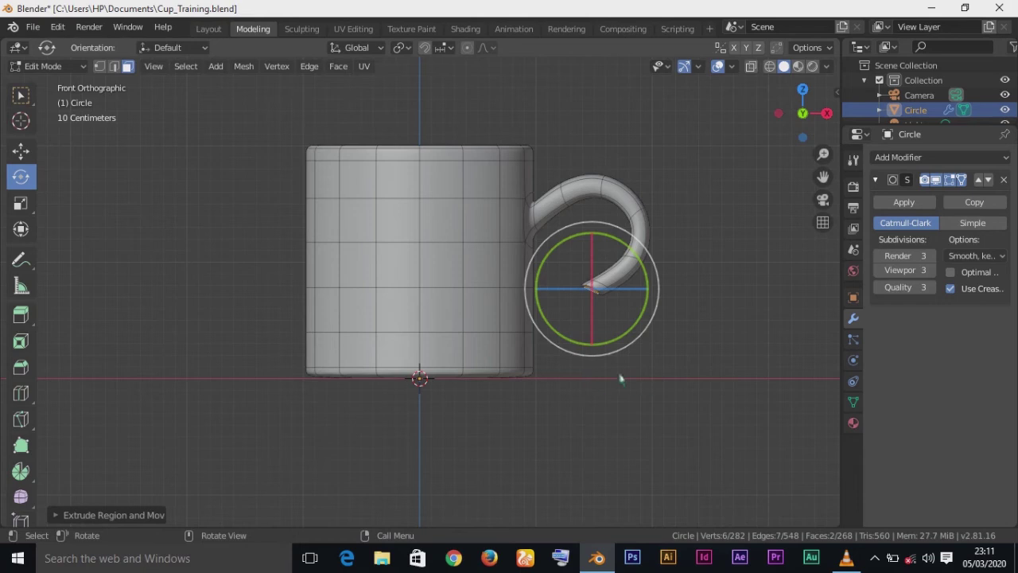
{"action": "key", "text": "g"}
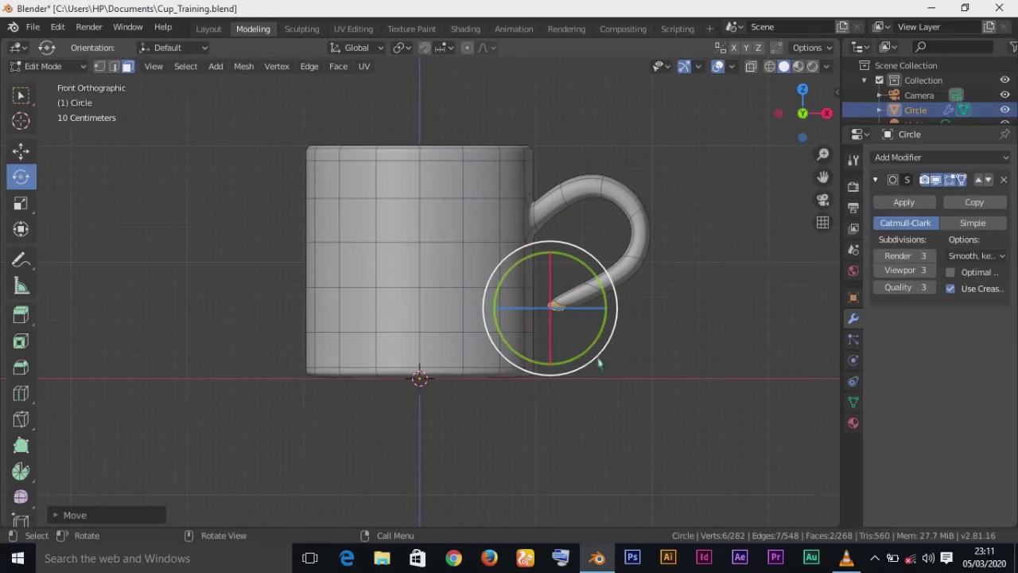
{"action": "left_click_drag", "start_coordinate": [600, 363], "coordinate": [557, 371]}
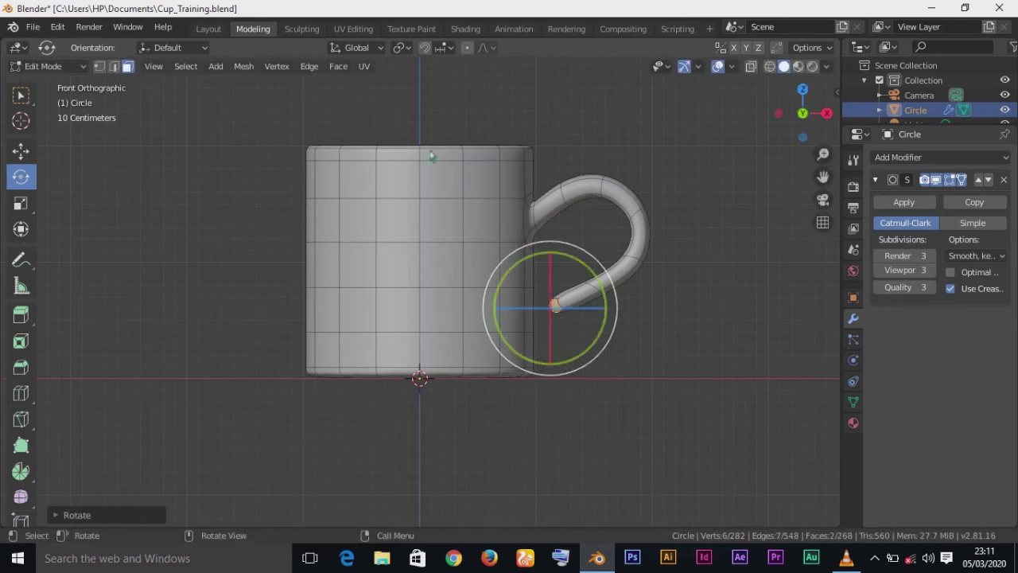
Select the edge loop between the handle's last two segments and rotate it square to the handle's direction.
{"action": "left_click", "coordinate": [115, 66]}
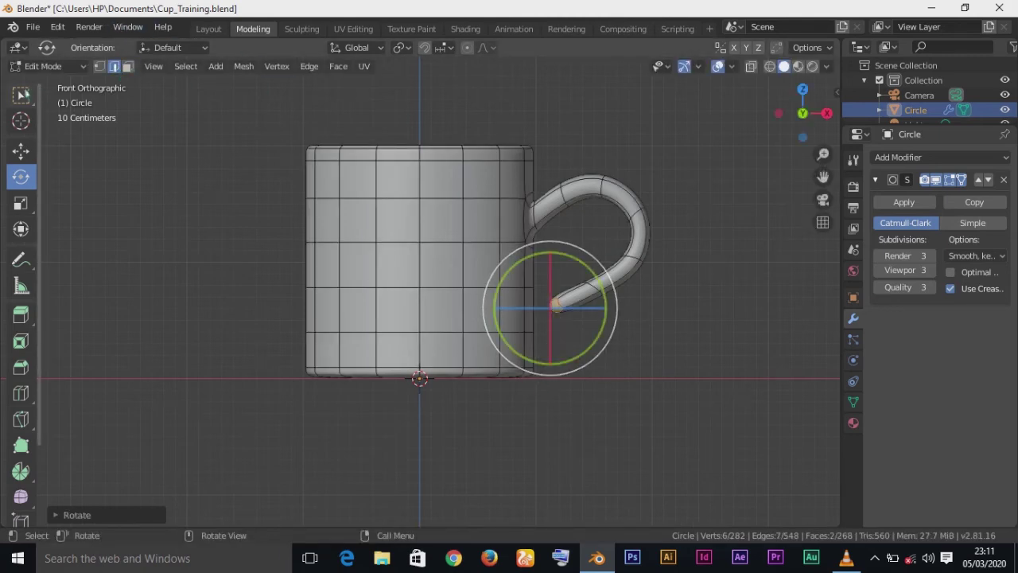
{"action": "left_click", "coordinate": [20, 96]}
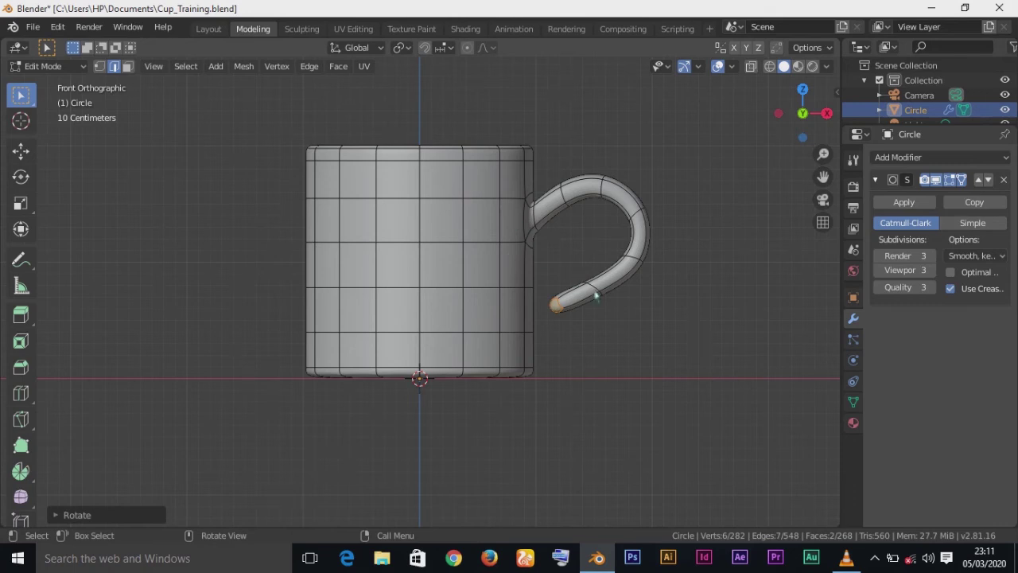
{"action": "left_click", "coordinate": [595, 293], "text": "alt"}
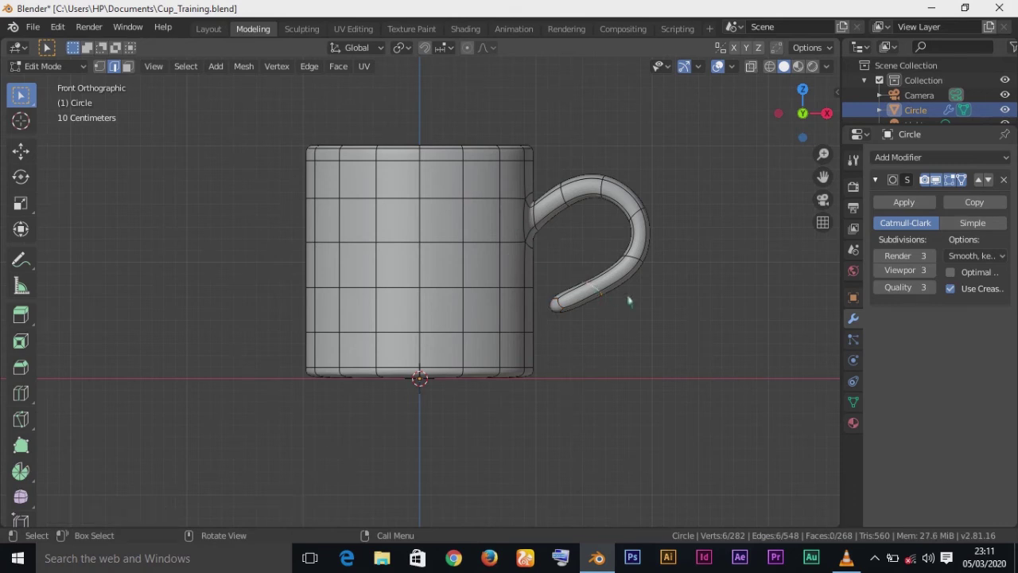
{"action": "left_click", "coordinate": [21, 176]}
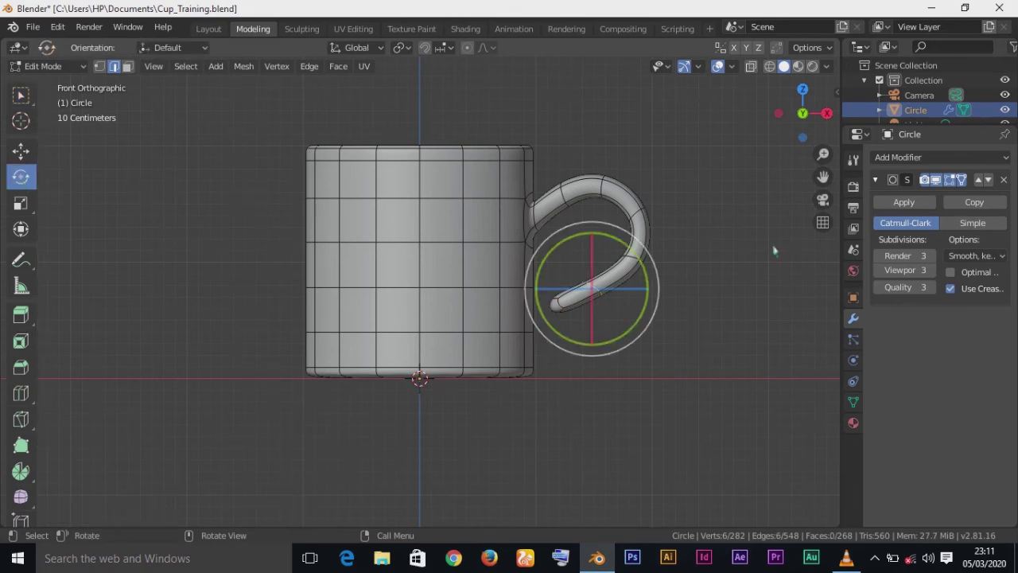
{"action": "left_click_drag", "start_coordinate": [651, 266], "coordinate": [660, 292]}
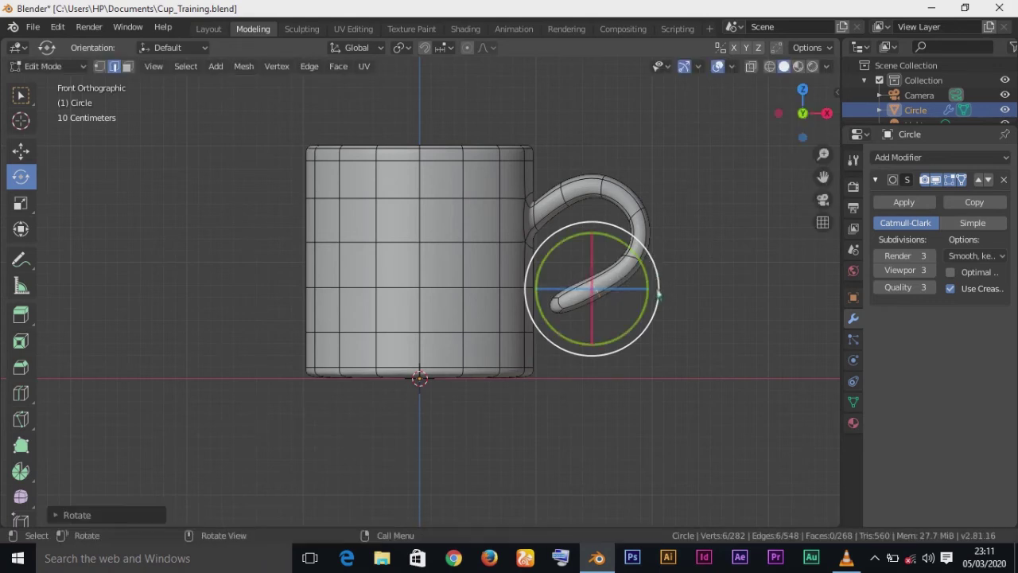
{"action": "left_click", "coordinate": [21, 95]}
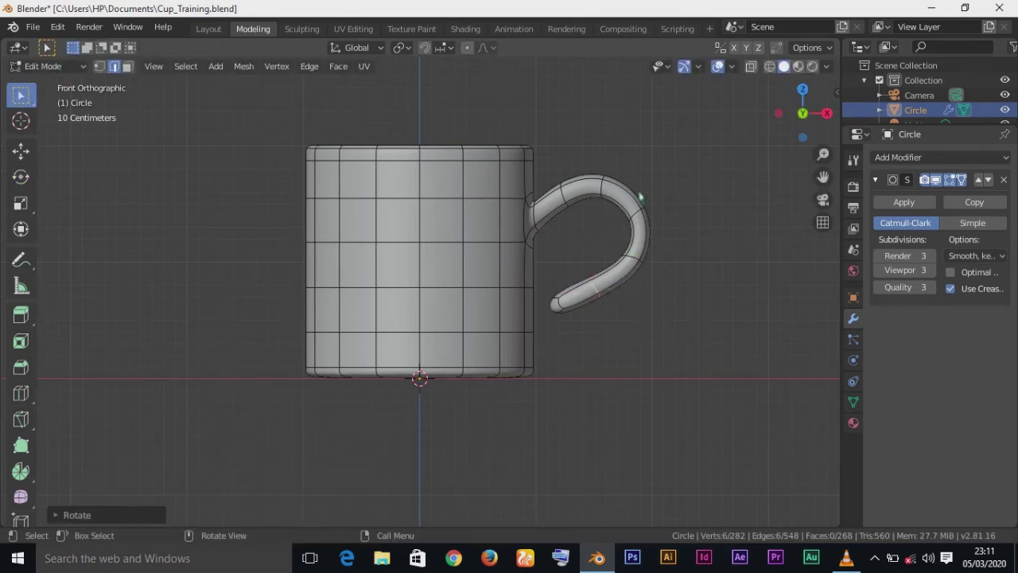
Rotate the two edge loops on the handle's outer bend so each sits square to the curve.
{"action": "left_click", "coordinate": [632, 264]}
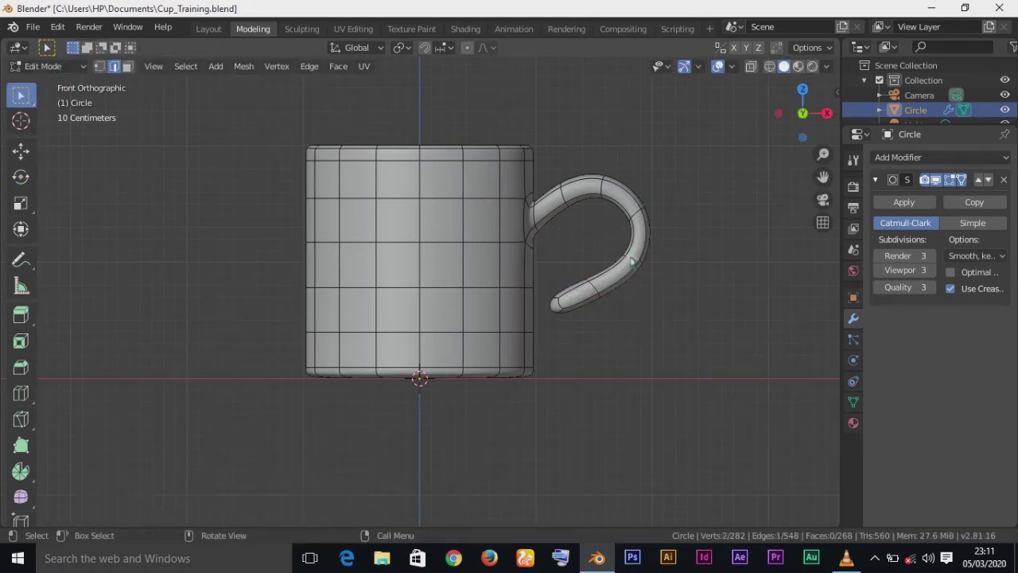
{"action": "left_click", "coordinate": [20, 176]}
{"action": "mouse_move", "coordinate": [704, 241]}
{"action": "left_mouse_down"}
{"action": "mouse_move", "coordinate": [711, 275]}
{"action": "mouse_move", "coordinate": [711, 256]}
{"action": "left_mouse_up"}
{"action": "left_click", "coordinate": [21, 94]}
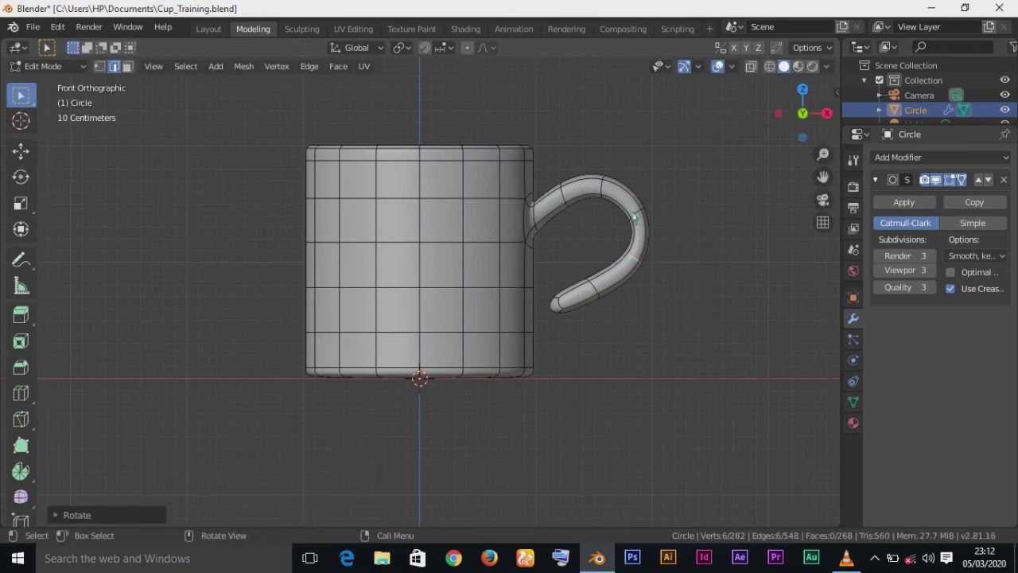
{"action": "left_click", "coordinate": [20, 176]}
{"action": "left_click_drag", "start_coordinate": [692, 167], "coordinate": [730, 200]}
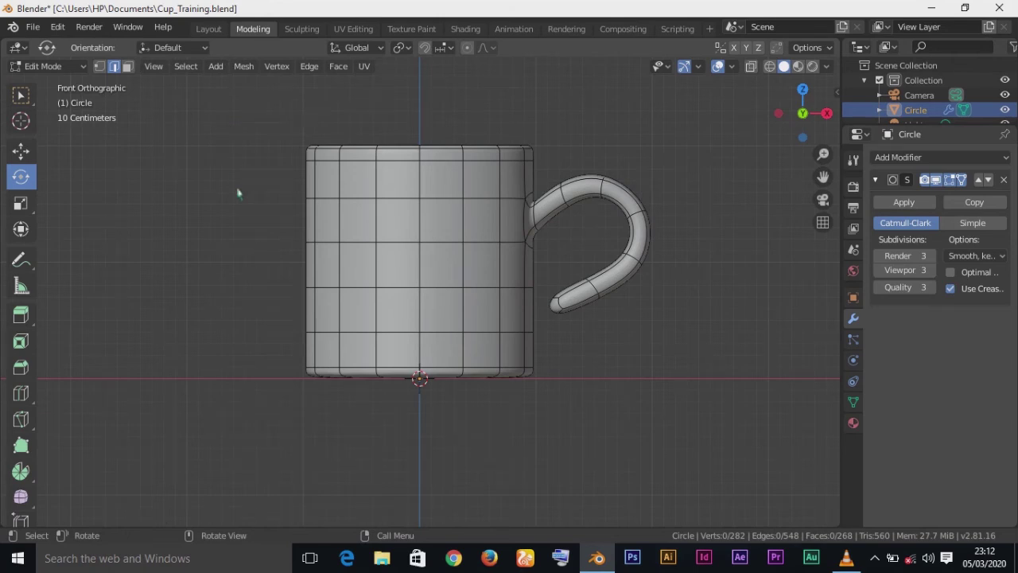
Select the edge loop on the handle's upper segment nearest the cup and scale it to about 0.92.
{"action": "left_click", "coordinate": [567, 196], "text": "alt"}
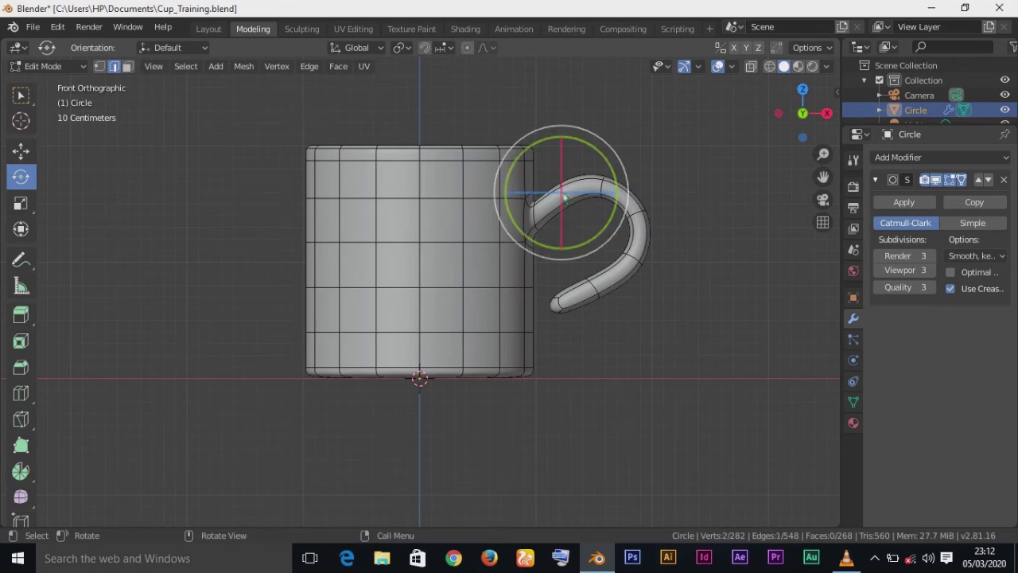
{"action": "key", "text": "w"}
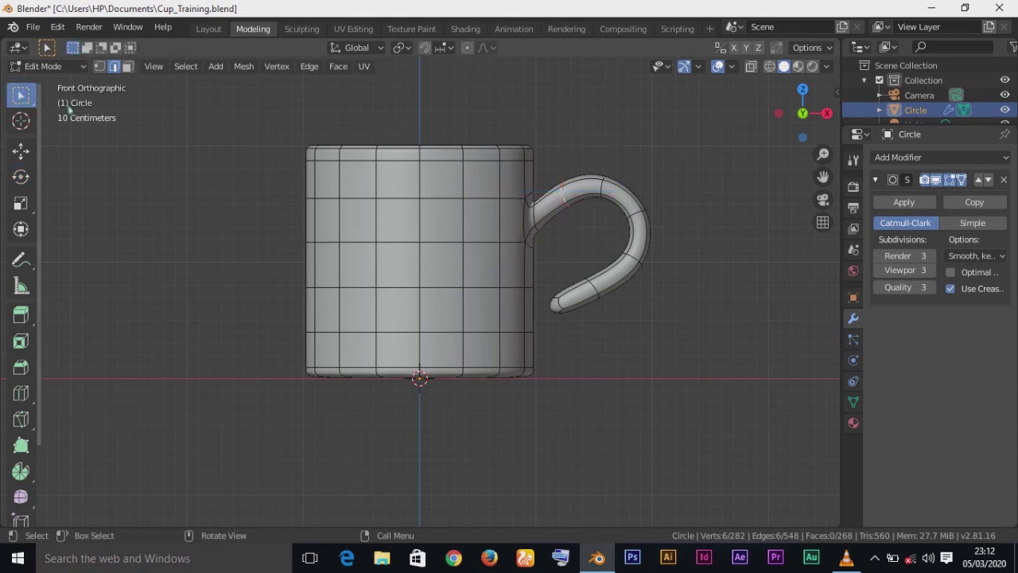
{"action": "key", "text": "s"}
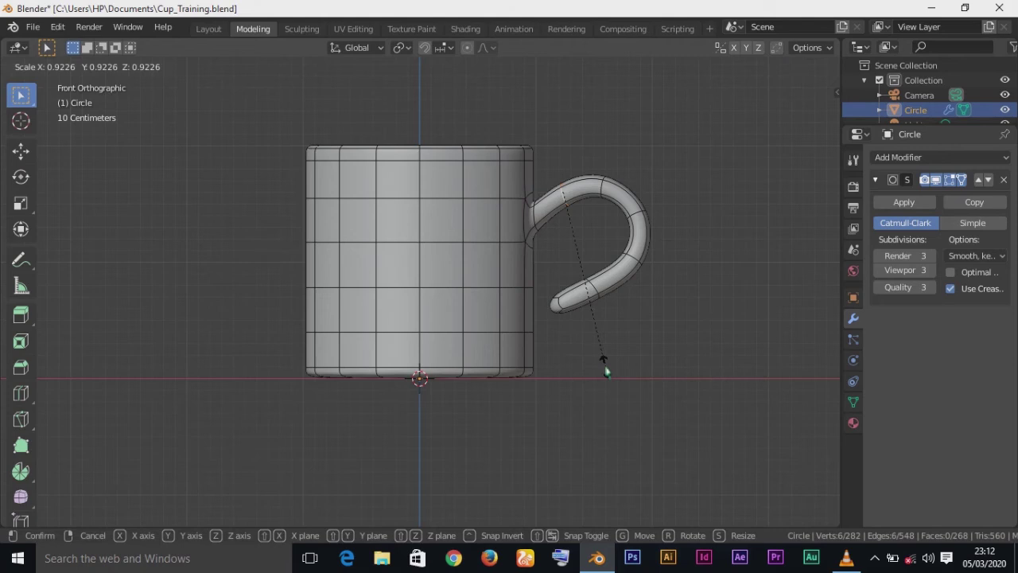
{"action": "left_click", "coordinate": [602, 368]}
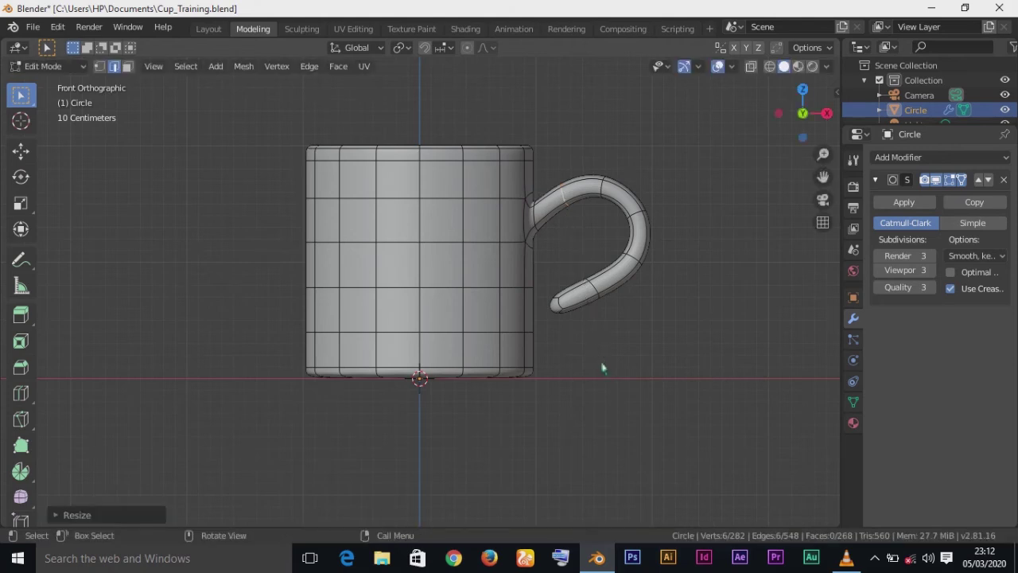
Select the two end faces at the handle's lower tip and delete them.
{"action": "middle_click_drag", "start_coordinate": [662, 386], "coordinate": [568, 411]}
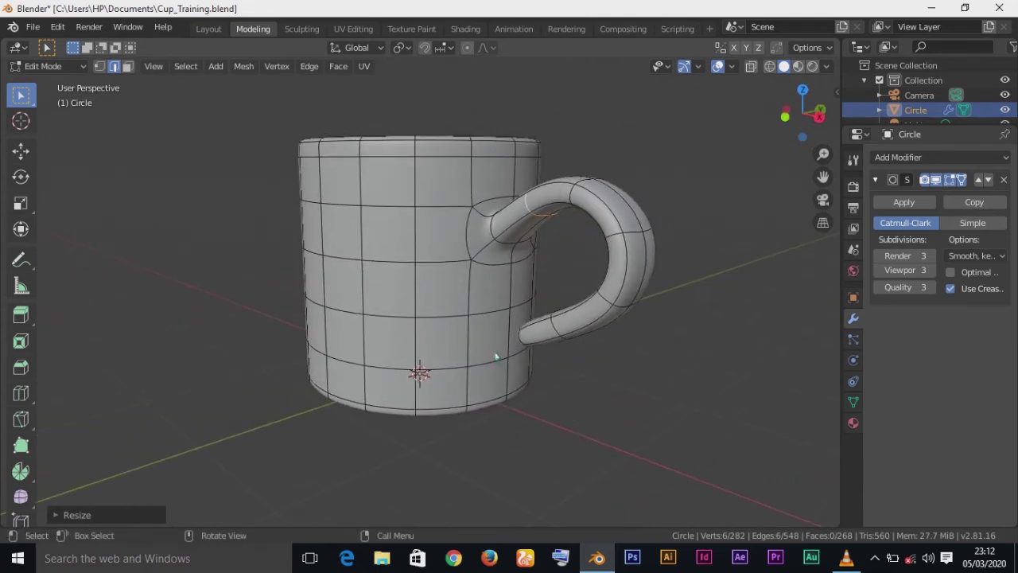
{"action": "middle_click_drag", "start_coordinate": [581, 348], "coordinate": [655, 260]}
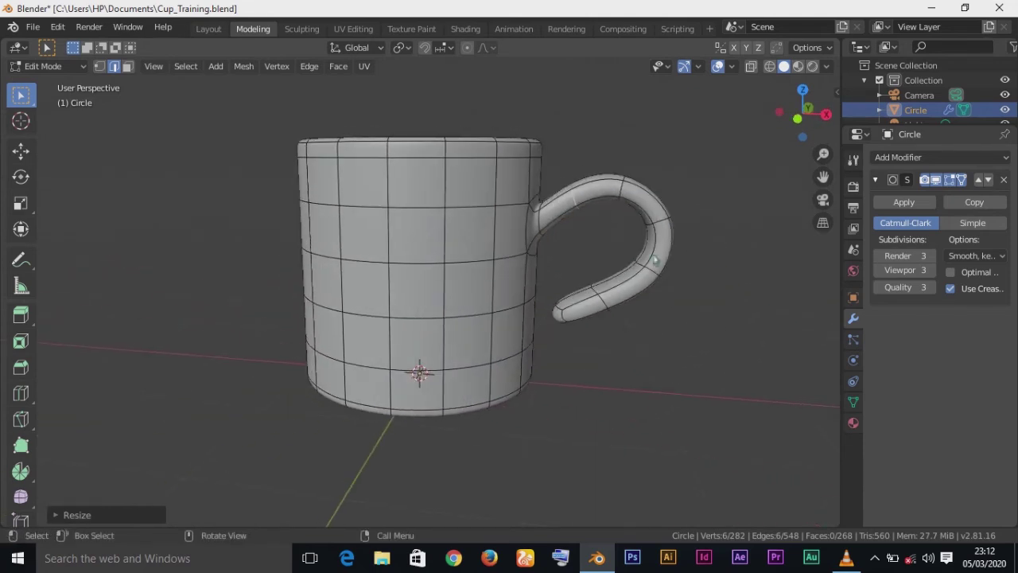
{"action": "middle_click_drag", "start_coordinate": [546, 373], "coordinate": [516, 376]}
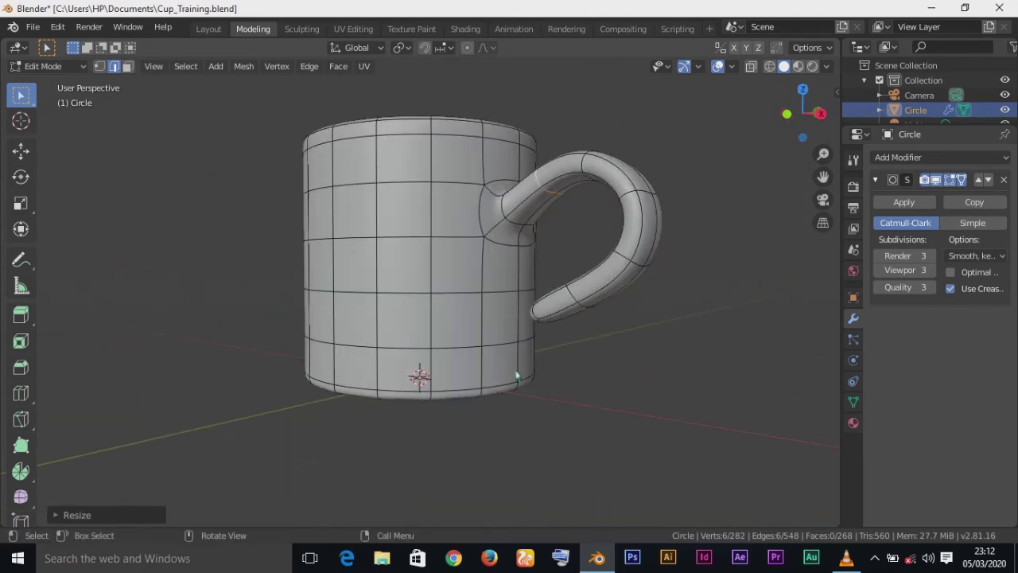
{"action": "left_click", "coordinate": [126, 66]}
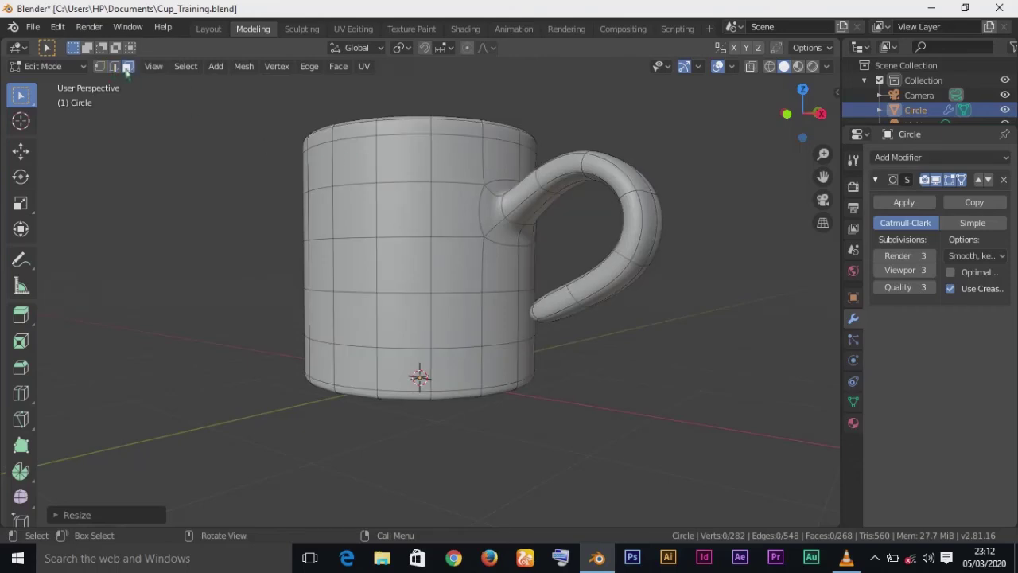
{"action": "middle_click_drag", "start_coordinate": [576, 309], "coordinate": [556, 307]}
{"action": "left_click", "coordinate": [554, 308]}
{"action": "middle_click_drag", "start_coordinate": [583, 382], "coordinate": [554, 318]}
{"action": "key", "text": "alt"}
{"action": "key", "text": "shift"}
{"action": "middle_click_drag", "start_coordinate": [575, 334], "coordinate": [589, 429], "text": "alt"}
{"action": "key", "text": "x"}
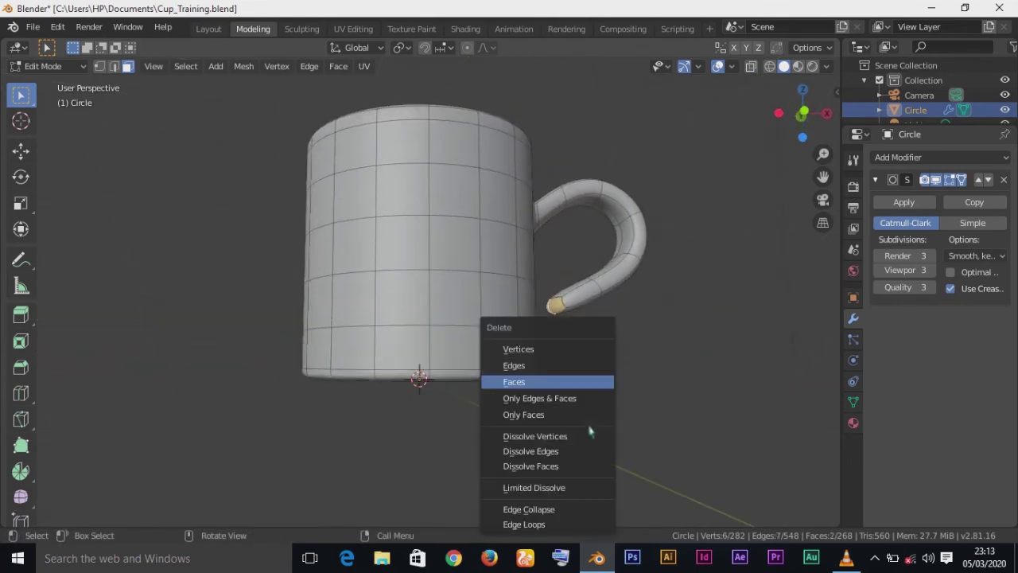
{"action": "left_click", "coordinate": [516, 383]}
Extrude the two cup wall faces opposite the handle's open end in place, with zero offset.
{"action": "middle_click_drag", "start_coordinate": [620, 356], "coordinate": [558, 402]}
{"action": "middle_click_drag", "start_coordinate": [570, 484], "coordinate": [473, 405]}
{"action": "left_click", "coordinate": [460, 334]}
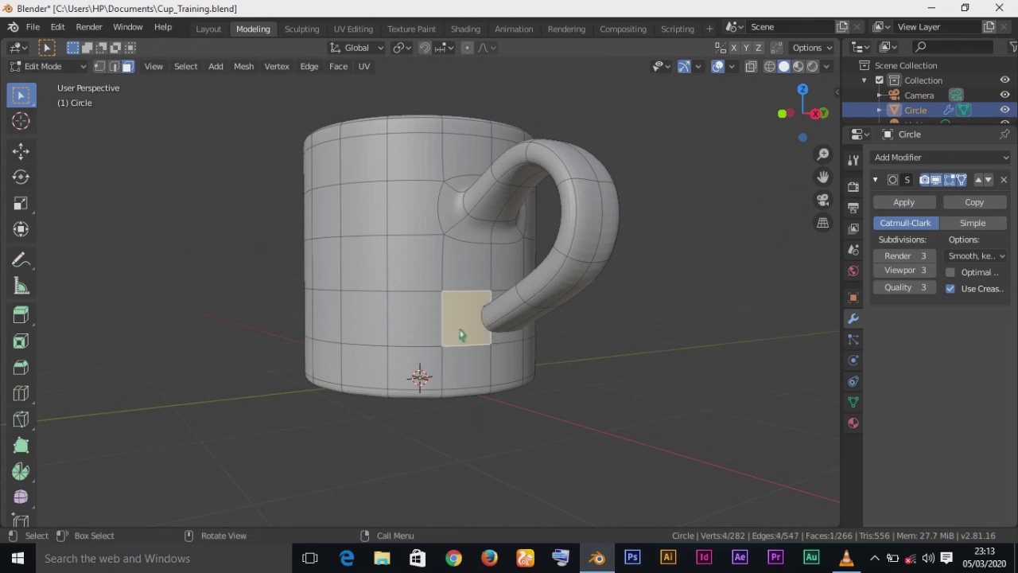
{"action": "middle_click_drag", "start_coordinate": [509, 371], "coordinate": [598, 373]}
{"action": "left_click", "coordinate": [427, 333], "text": "shift"}
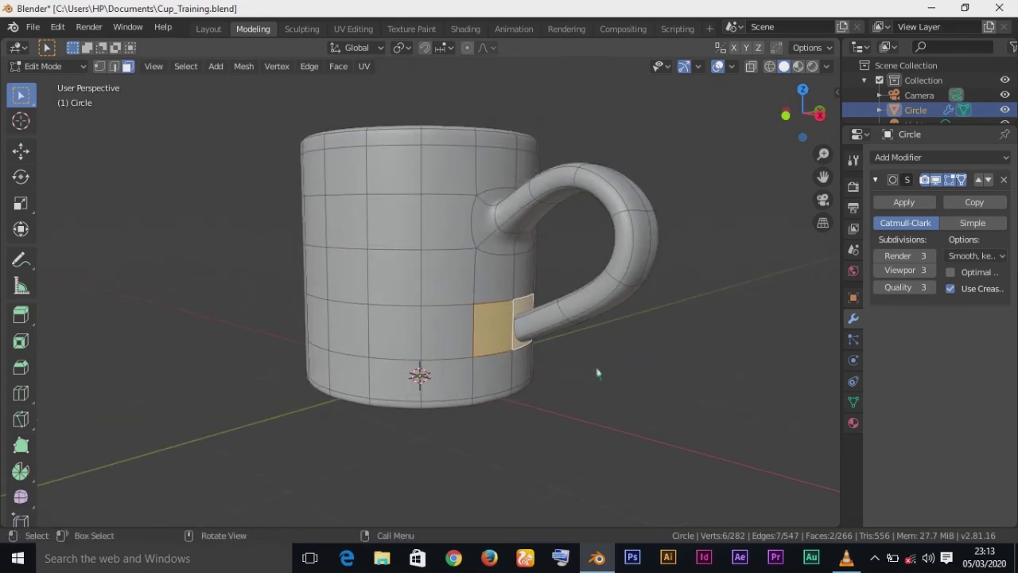
{"action": "key", "text": "e"}
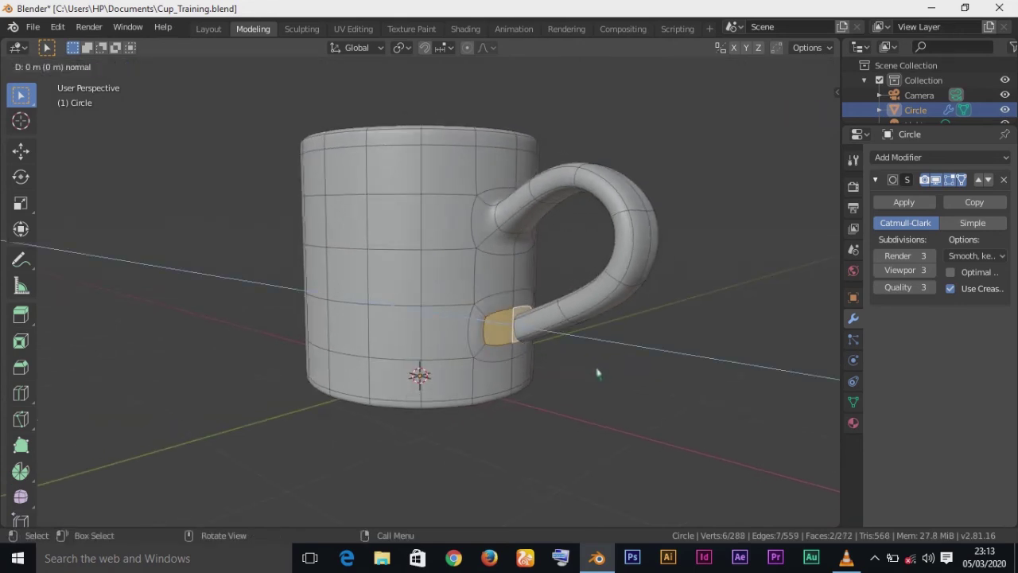
{"action": "left_click", "coordinate": [598, 373]}
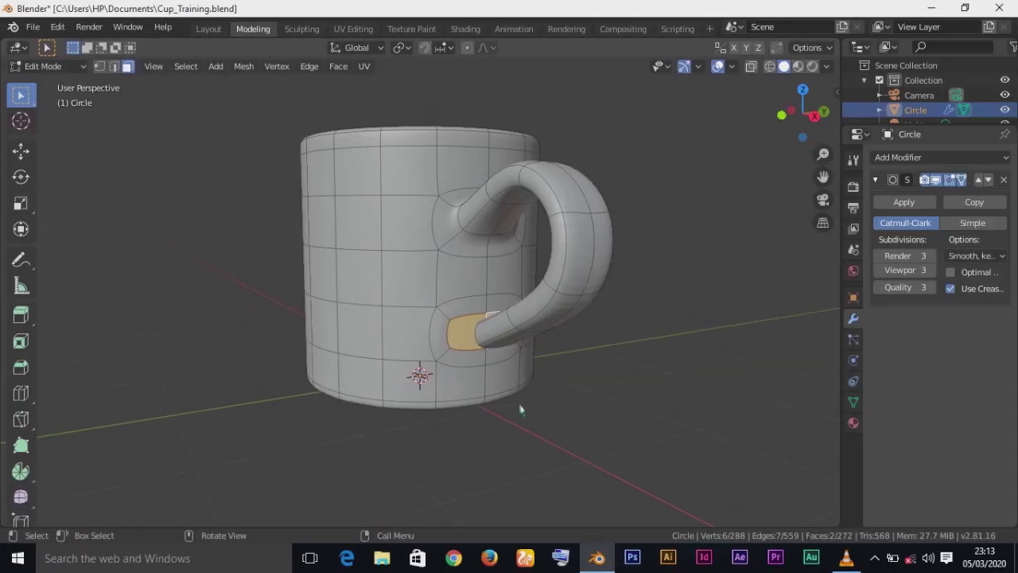
Reselect the two extruded wall faces and scale them to about 0.52 in right view to match the handle's width.
{"action": "mouse_move", "coordinate": [521, 410]}
{"action": "middle_mouse_down"}
{"action": "mouse_move", "coordinate": [477, 409]}
{"action": "mouse_move", "coordinate": [506, 408]}
{"action": "middle_mouse_up"}
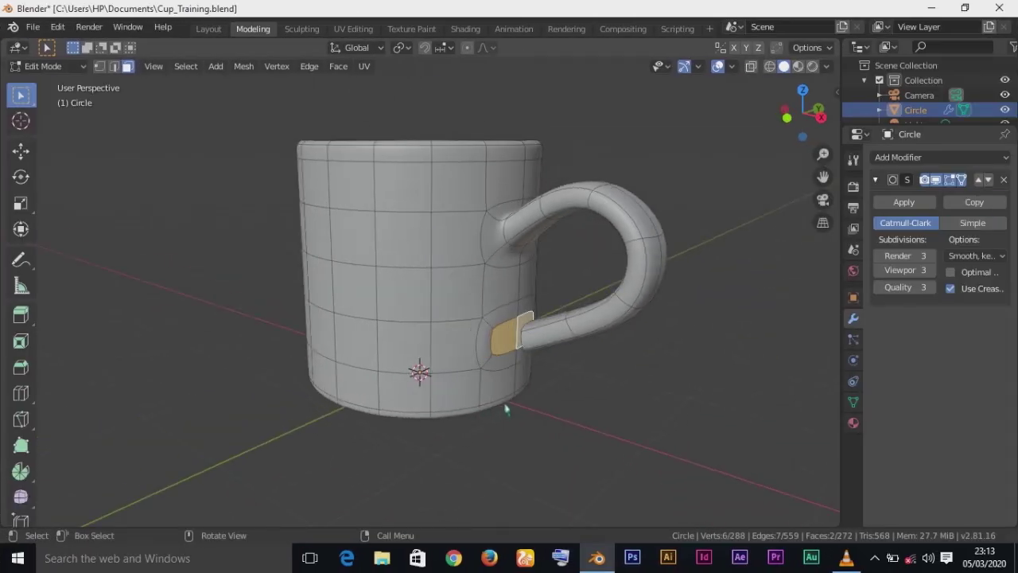
{"action": "mouse_move", "coordinate": [506, 408]}
{"action": "middle_mouse_down"}
{"action": "mouse_move", "coordinate": [489, 409]}
{"action": "mouse_move", "coordinate": [504, 420]}
{"action": "mouse_move", "coordinate": [564, 421]}
{"action": "mouse_move", "coordinate": [517, 404]}
{"action": "middle_mouse_up"}
{"action": "middle_click_drag", "start_coordinate": [552, 321], "coordinate": [491, 350]}
{"action": "key", "text": "alt+a"}
{"action": "left_click", "coordinate": [491, 350]}
{"action": "middle_click_drag", "start_coordinate": [529, 380], "coordinate": [371, 387]}
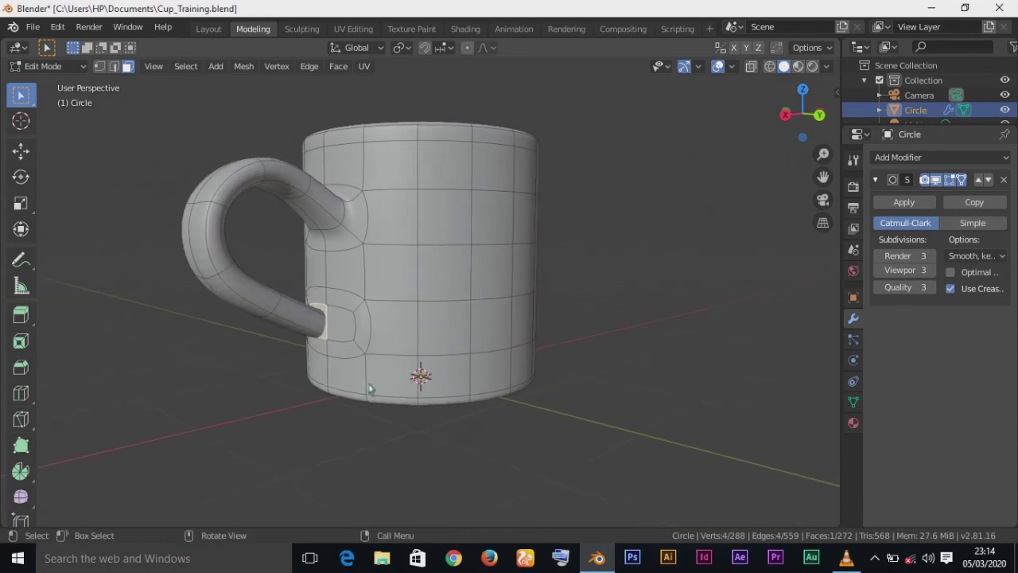
{"action": "left_click", "coordinate": [345, 338], "text": "shift"}
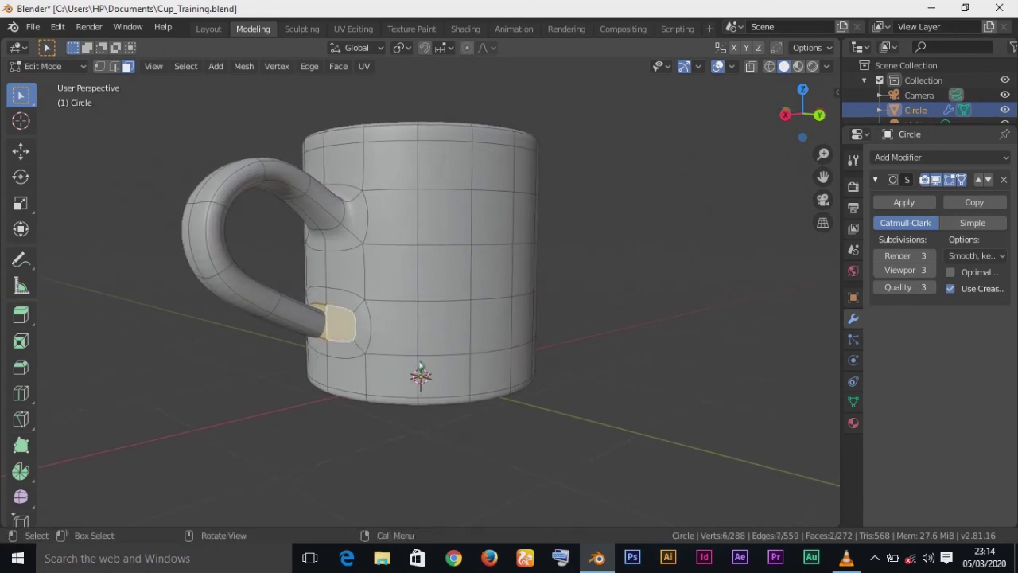
{"action": "key", "text": "KP_1"}
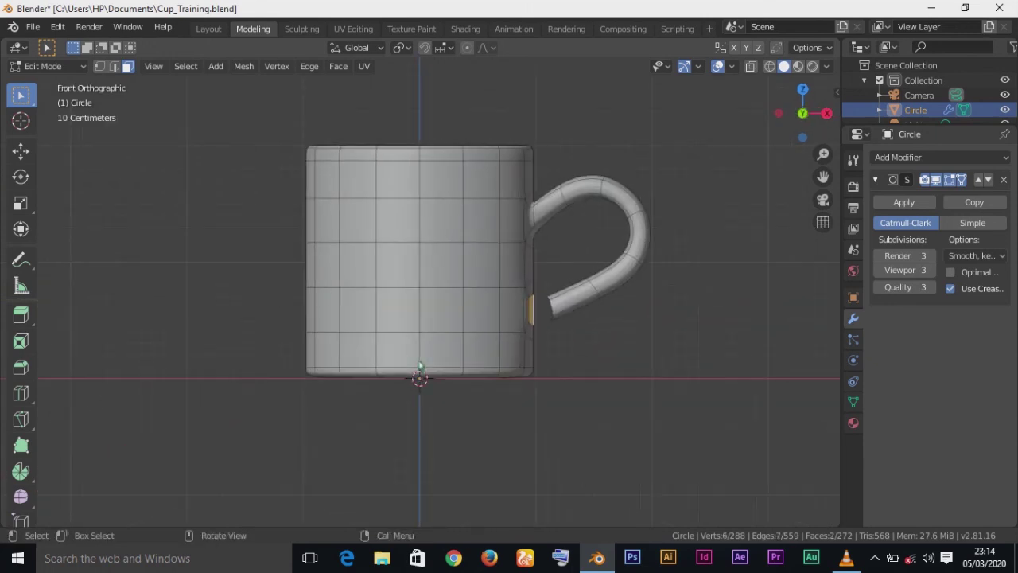
{"action": "key", "text": "KP_3"}
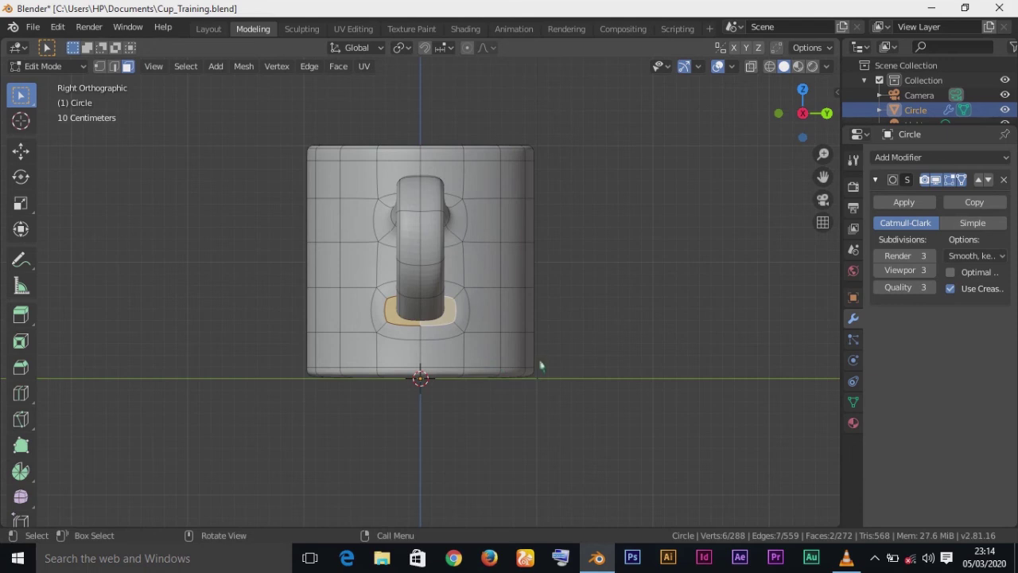
{"action": "key", "text": "s"}
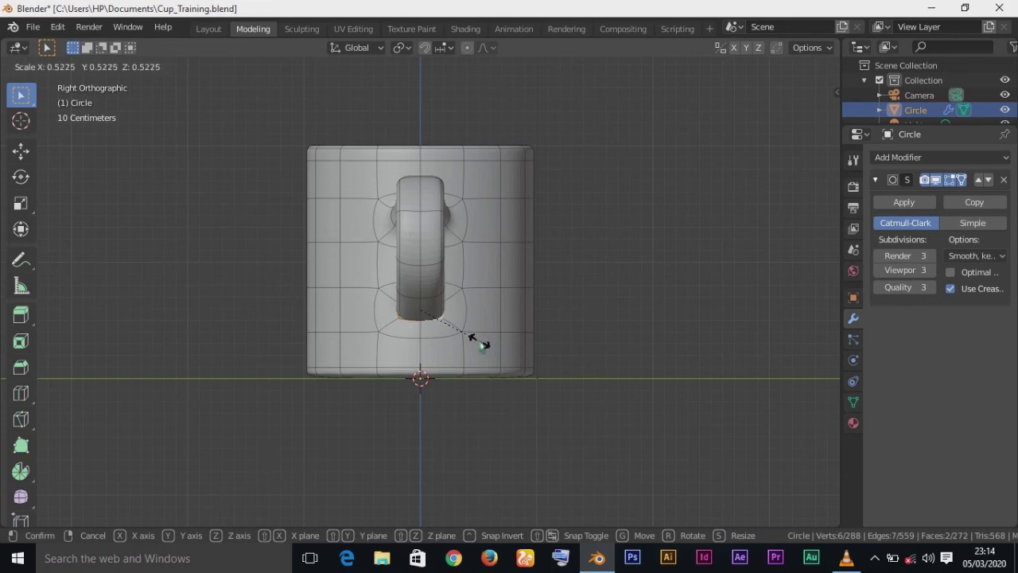
{"action": "left_click", "coordinate": [480, 342]}
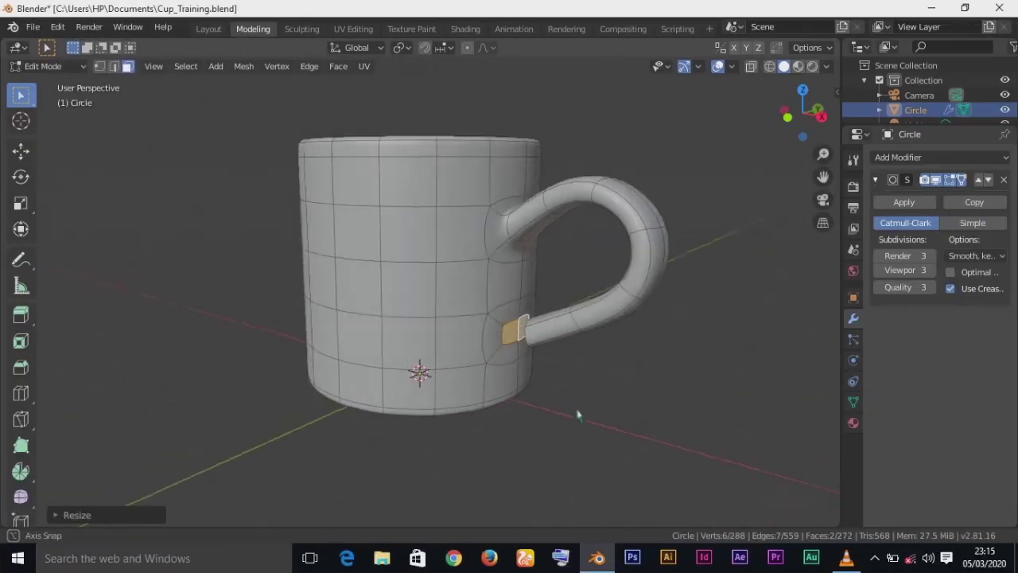
Delete the two scaled wall faces to open a hole facing the handle's end.
{"action": "middle_click_drag", "start_coordinate": [578, 414], "coordinate": [603, 408]}
{"action": "key", "text": "x"}
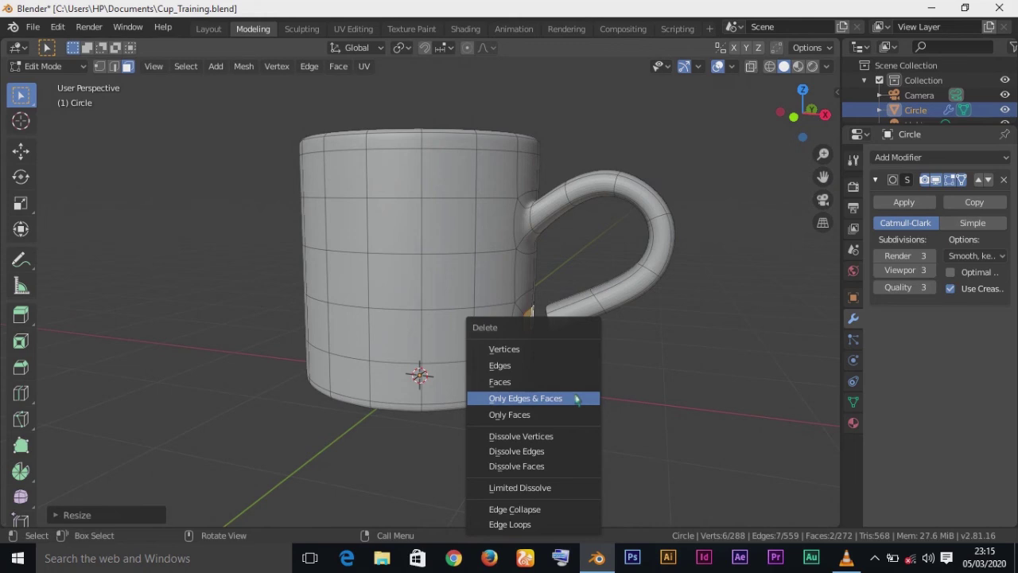
{"action": "left_click", "coordinate": [550, 386]}
{"action": "mouse_move", "coordinate": [575, 400]}
{"action": "middle_mouse_down"}
{"action": "mouse_move", "coordinate": [406, 326]}
{"action": "mouse_move", "coordinate": [366, 342]}
{"action": "mouse_move", "coordinate": [363, 369]}
{"action": "mouse_move", "coordinate": [518, 369]}
{"action": "mouse_move", "coordinate": [569, 390]}
{"action": "middle_mouse_up"}
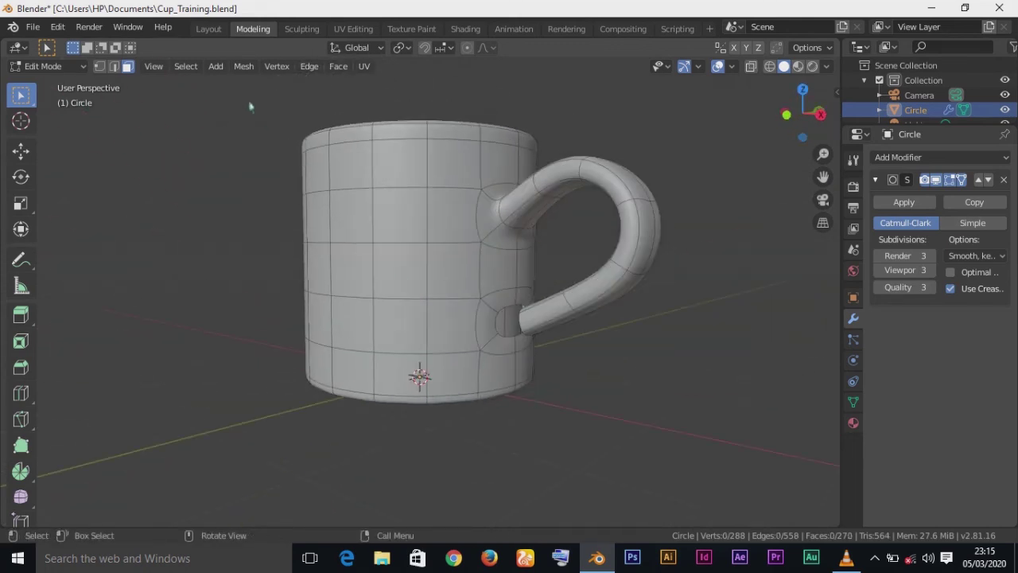
Merge the handle's upper and lower front-side corner vertices into the matching wall-hole vertices using At Last.
{"action": "left_click", "coordinate": [100, 67]}
{"action": "middle_click_drag", "start_coordinate": [561, 367], "coordinate": [518, 386]}
{"action": "left_click", "coordinate": [546, 323]}
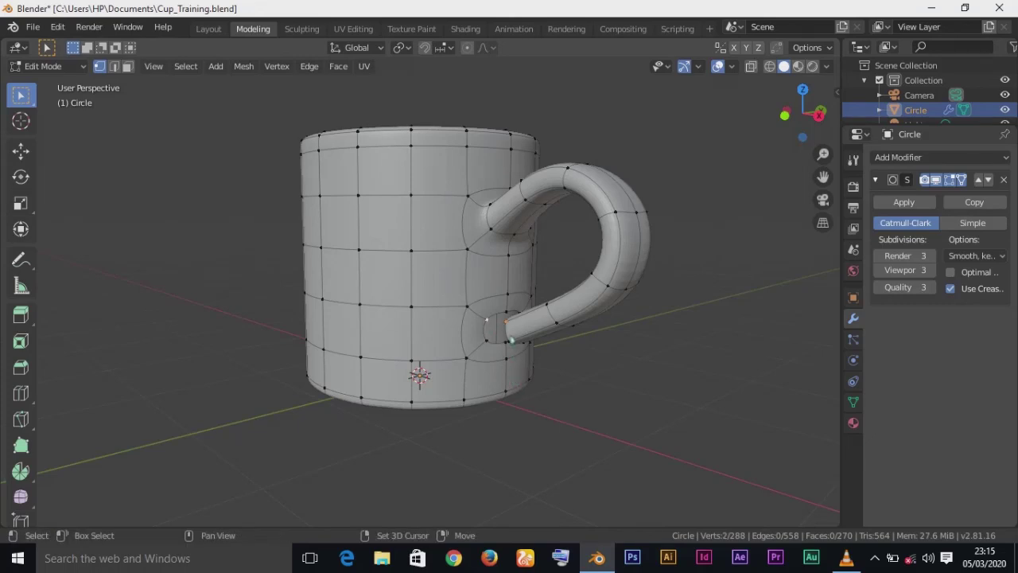
{"action": "key", "text": "m"}
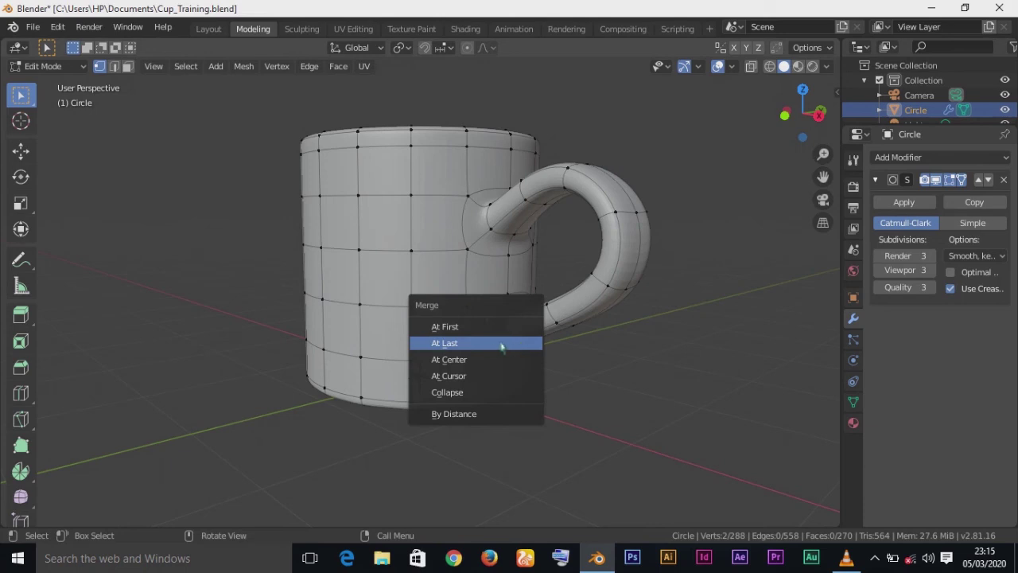
{"action": "left_click", "coordinate": [494, 347]}
{"action": "middle_click_drag", "start_coordinate": [509, 387], "coordinate": [524, 356]}
{"action": "left_click", "coordinate": [526, 311]}
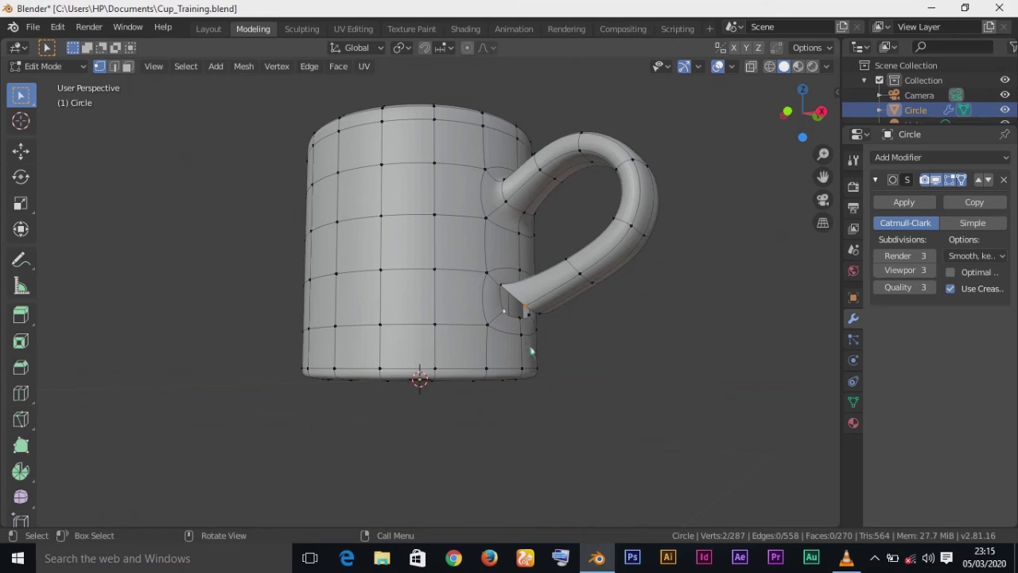
{"action": "key", "text": "m"}
{"action": "left_click", "coordinate": [531, 347]}
Merge the handle's bottom middle and lower back-side corner vertices into the matching wall-hole vertices using At Last.
{"action": "middle_click_drag", "start_coordinate": [529, 353], "coordinate": [372, 304]}
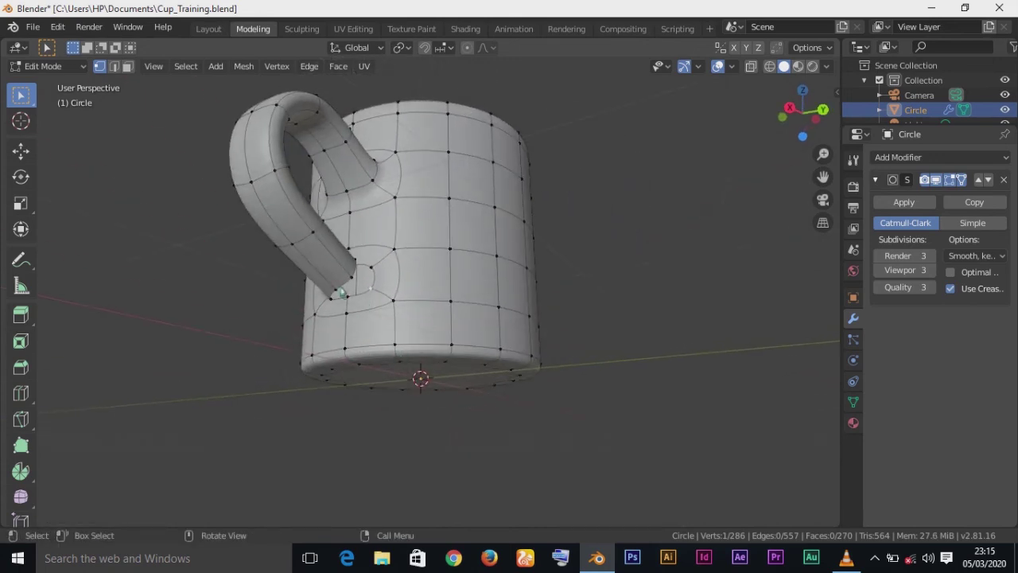
{"action": "left_click", "coordinate": [349, 306], "text": "shift"}
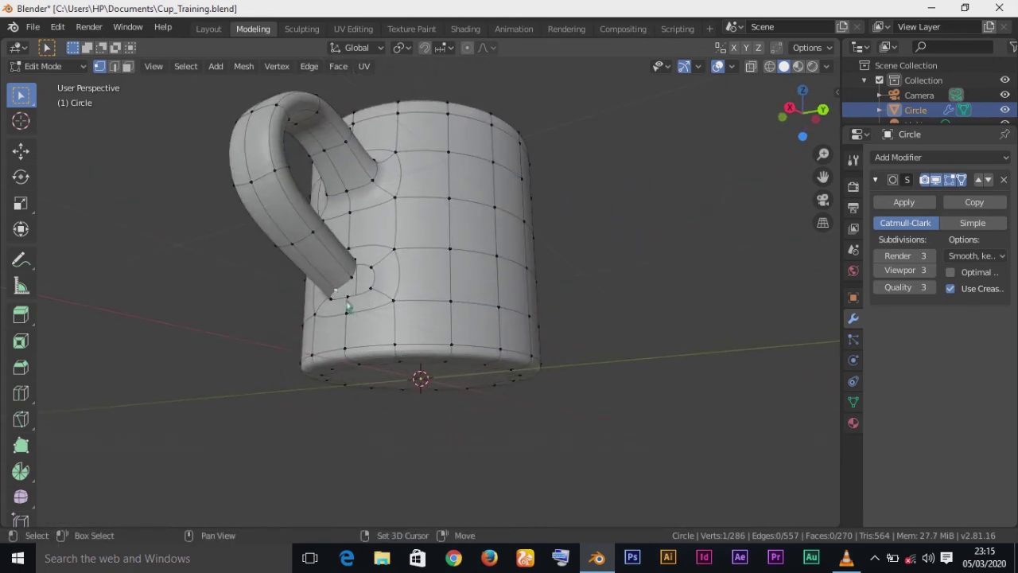
{"action": "key", "text": "m"}
{"action": "left_click", "coordinate": [347, 303]}
{"action": "middle_click_drag", "start_coordinate": [348, 306], "coordinate": [361, 342]}
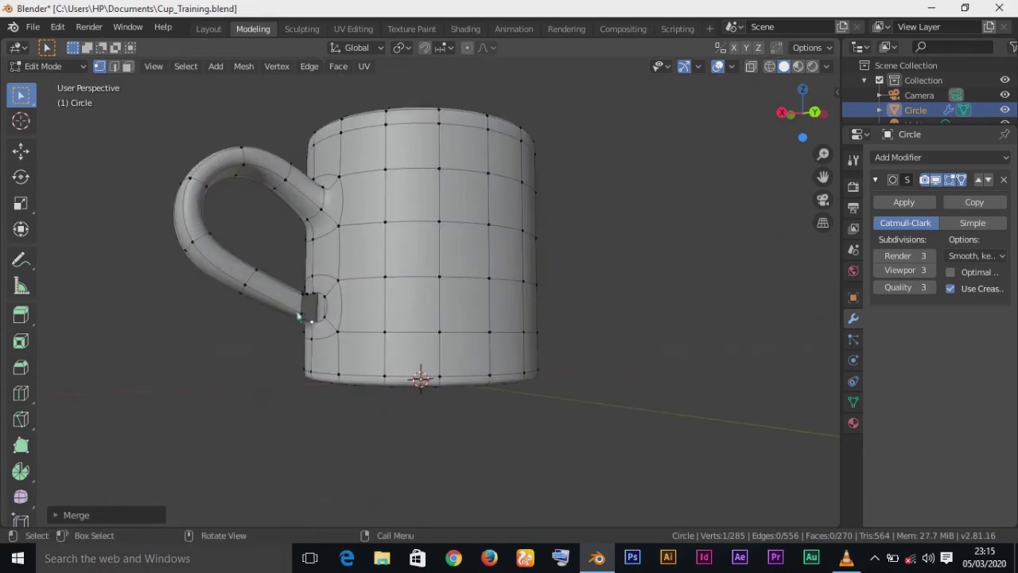
{"action": "left_click", "coordinate": [308, 319], "text": "shift"}
{"action": "middle_click_drag", "start_coordinate": [339, 326], "coordinate": [352, 338]}
{"action": "key", "text": "m"}
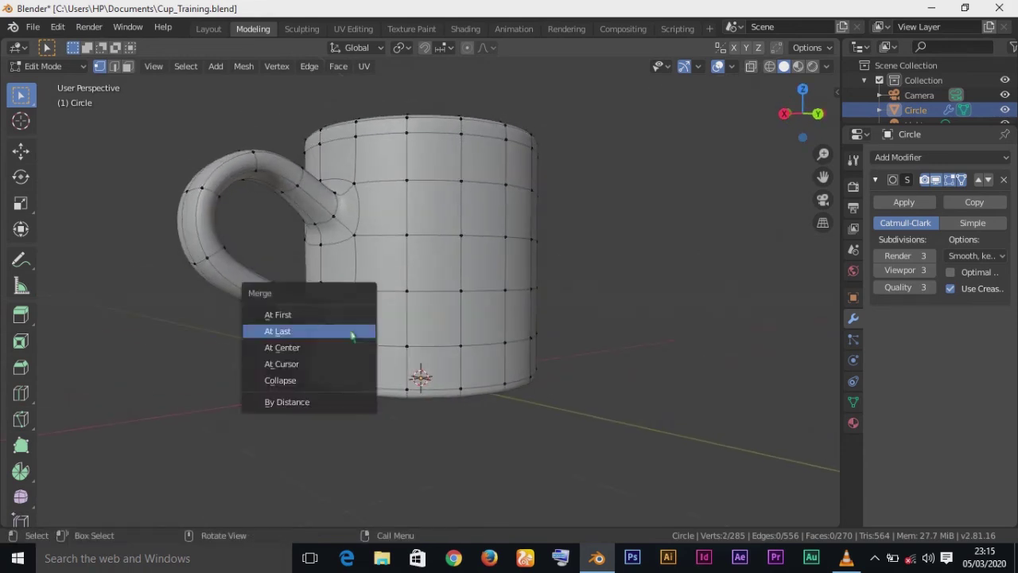
{"action": "left_click", "coordinate": [353, 332]}
Merge the handle's upper back-side corner and top middle vertices into the matching wall-hole vertices to close the joint.
{"action": "middle_click_drag", "start_coordinate": [400, 345], "coordinate": [389, 387]}
{"action": "left_click", "coordinate": [345, 341]}
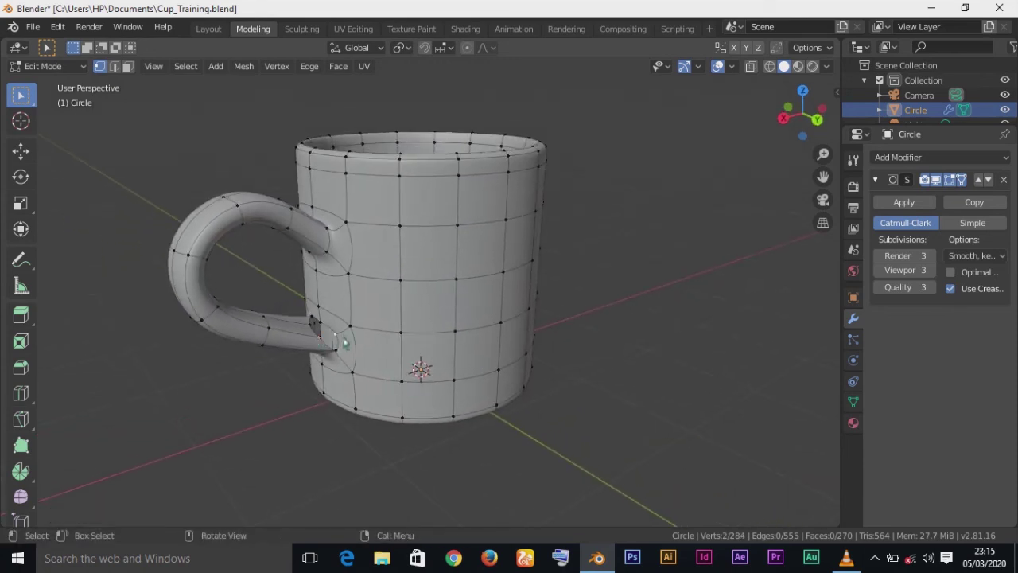
{"action": "key", "text": "m"}
{"action": "left_click", "coordinate": [270, 337]}
{"action": "mouse_move", "coordinate": [334, 348]}
{"action": "middle_mouse_down"}
{"action": "mouse_move", "coordinate": [350, 344]}
{"action": "mouse_move", "coordinate": [333, 347]}
{"action": "middle_mouse_up"}
{"action": "left_click", "coordinate": [347, 346]}
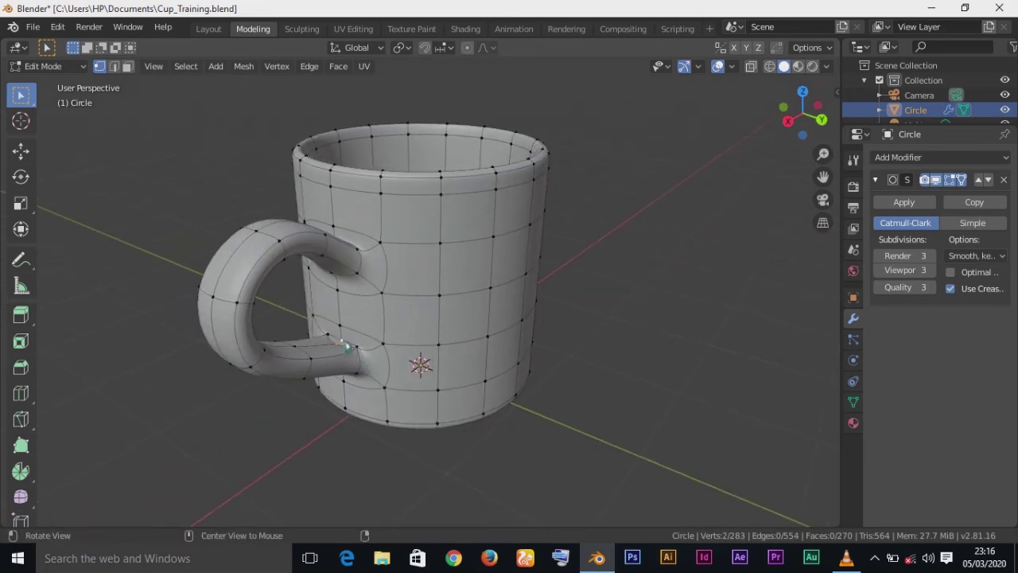
{"action": "key", "text": "m"}
{"action": "left_click", "coordinate": [347, 344]}
Circle-select the three vertex loops around the handle's outer bend in front wireframe view.
{"action": "middle_click_drag", "start_coordinate": [420, 411], "coordinate": [409, 379]}
{"action": "key", "text": "z"}
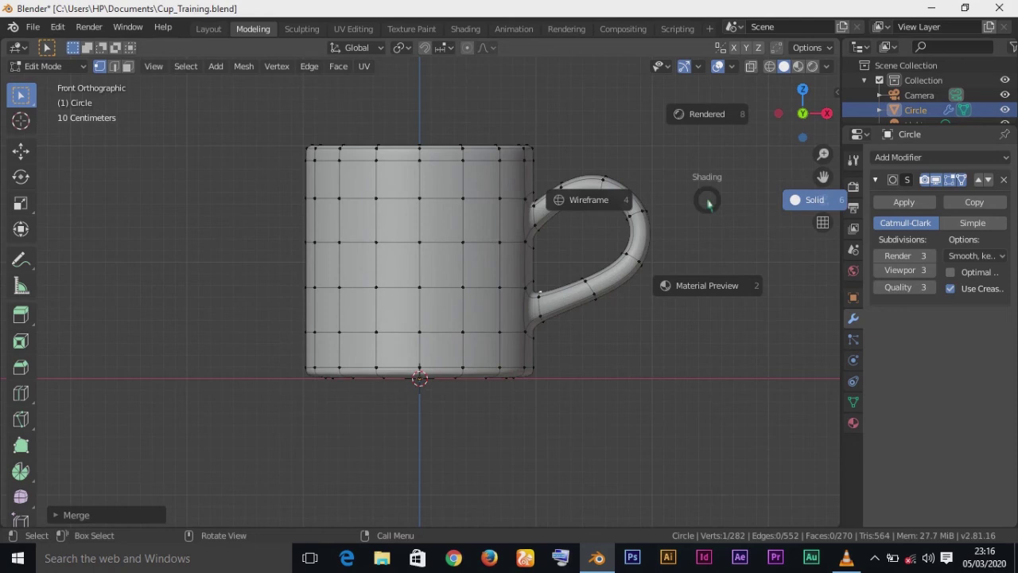
{"action": "left_click", "coordinate": [604, 204]}
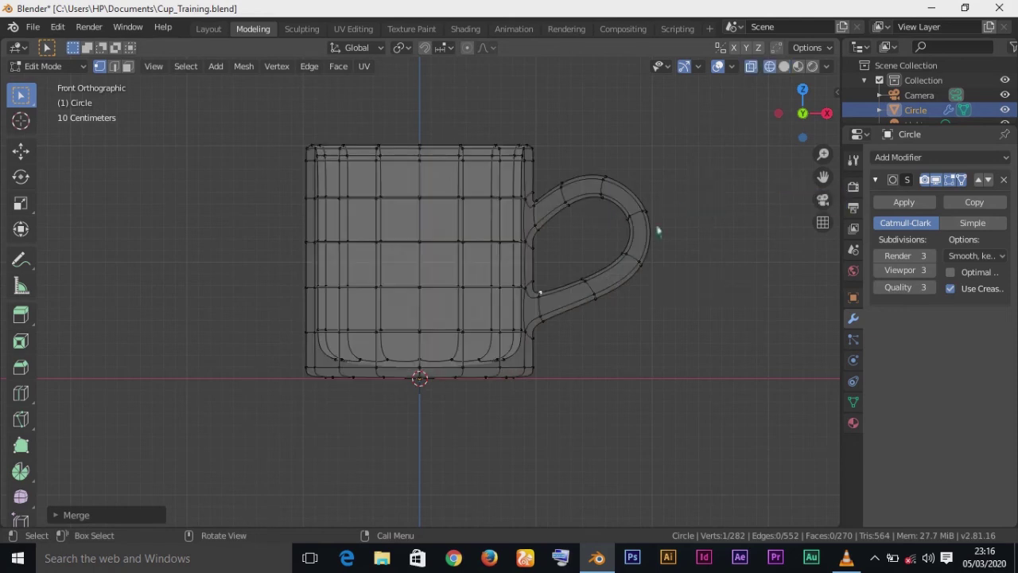
{"action": "key", "text": "c"}
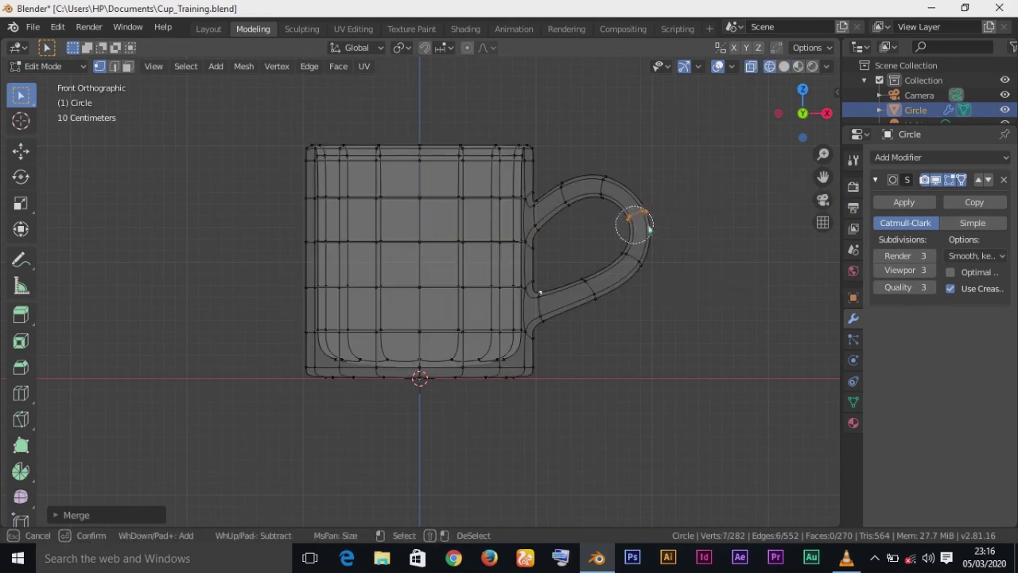
{"action": "left_click_drag", "start_coordinate": [636, 227], "coordinate": [642, 266]}
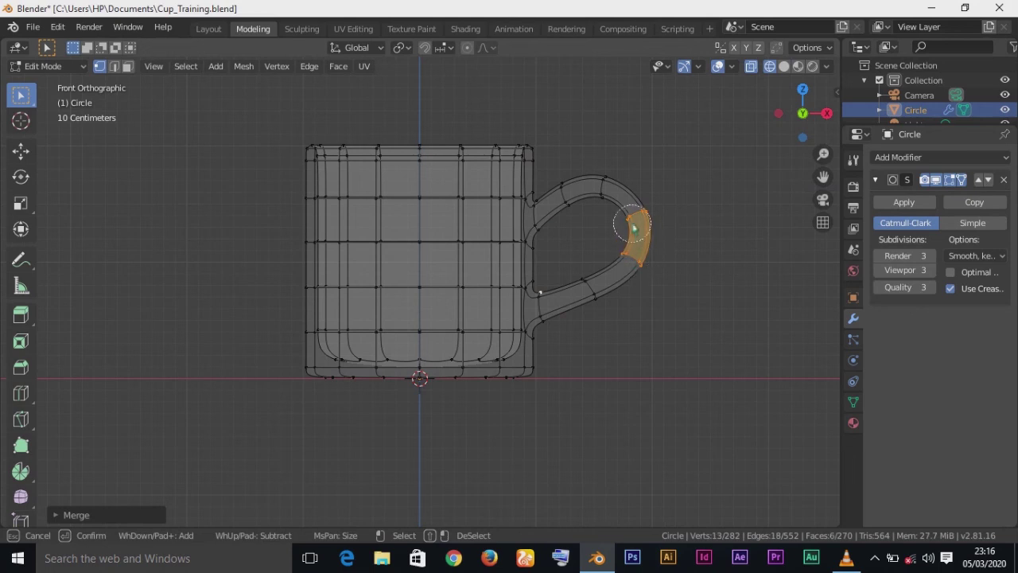
{"action": "mouse_move", "coordinate": [618, 200]}
{"action": "left_mouse_down"}
{"action": "mouse_move", "coordinate": [605, 188]}
{"action": "mouse_move", "coordinate": [643, 189]}
{"action": "left_mouse_up"}
{"action": "key", "text": "Escape"}
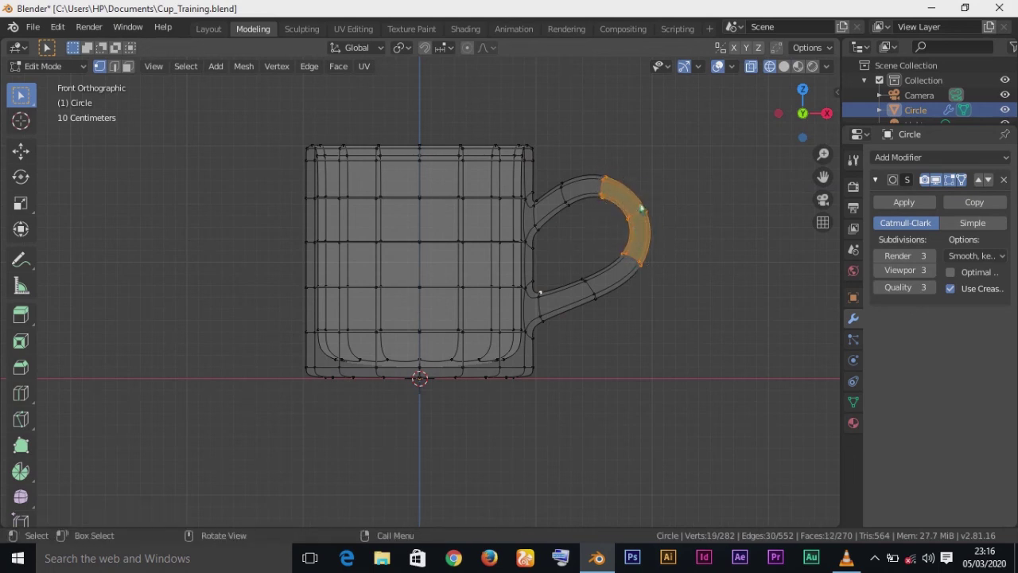
Try moving the selected handle bend toward the cup wall, and undo the move.
{"action": "key", "text": "g"}
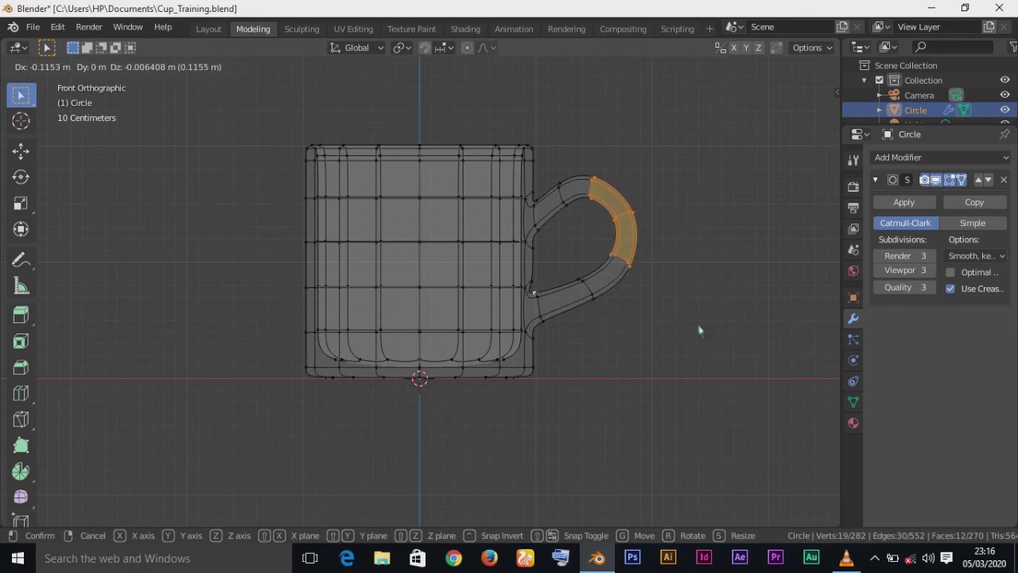
{"action": "right_click", "coordinate": [700, 330]}
{"action": "key", "text": "g"}
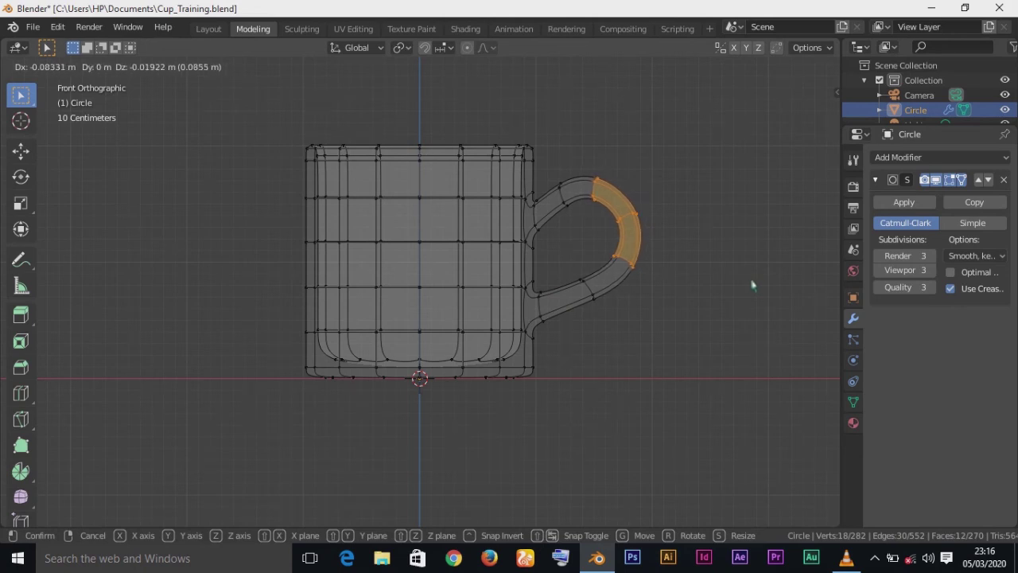
{"action": "left_click", "coordinate": [752, 284]}
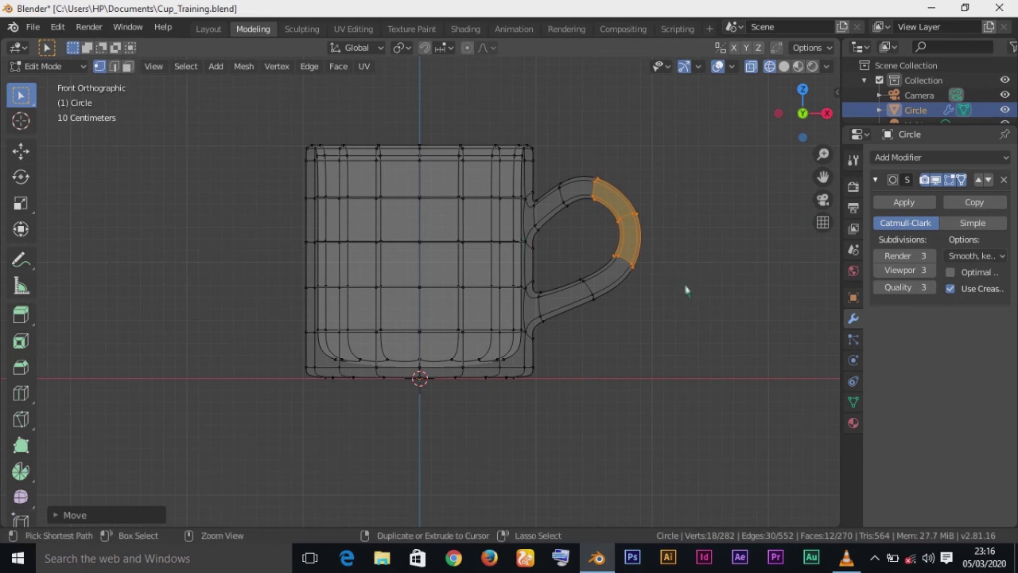
{"action": "key", "text": "ctrl+z"}
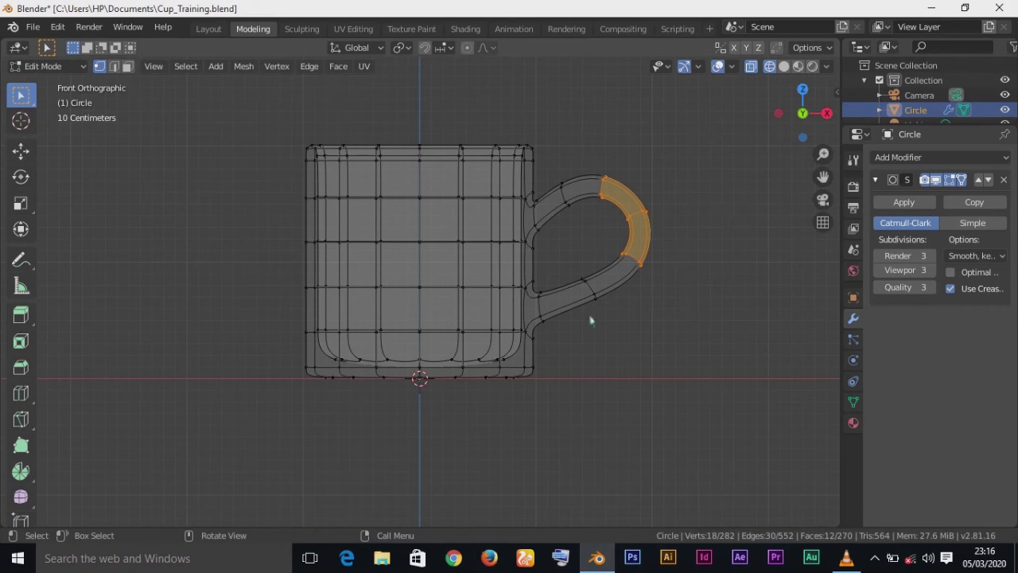
Try moving the bend together with a lower joint vertex toward the wall, and undo the move.
{"action": "left_click", "coordinate": [540, 315], "text": "shift"}
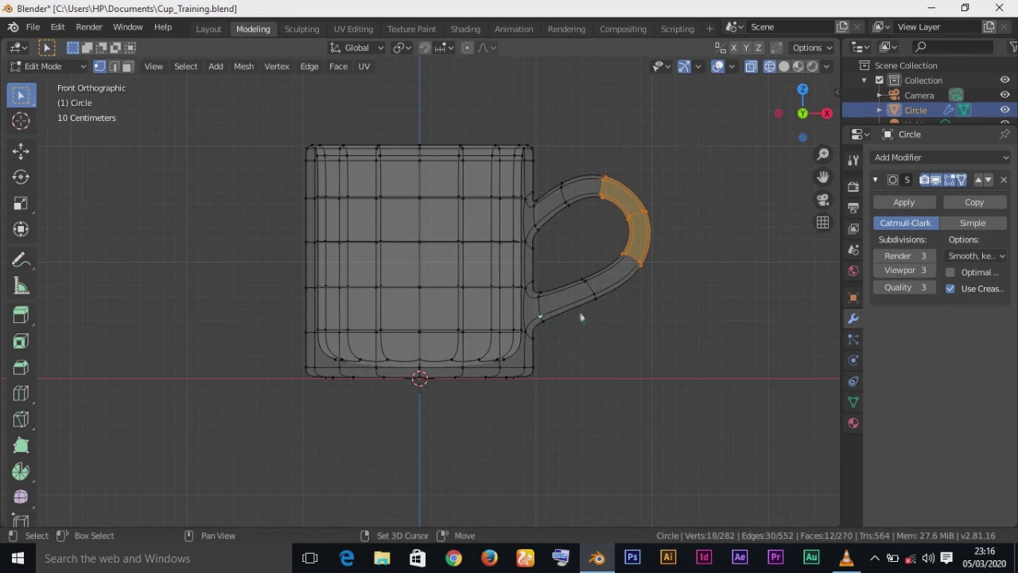
{"action": "key", "text": "g"}
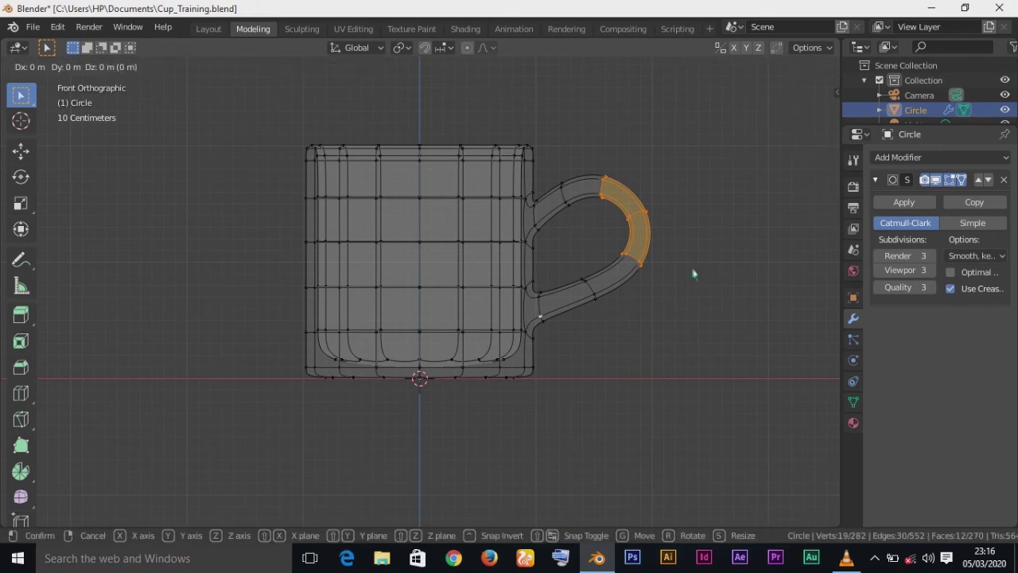
{"action": "left_click", "coordinate": [537, 335]}
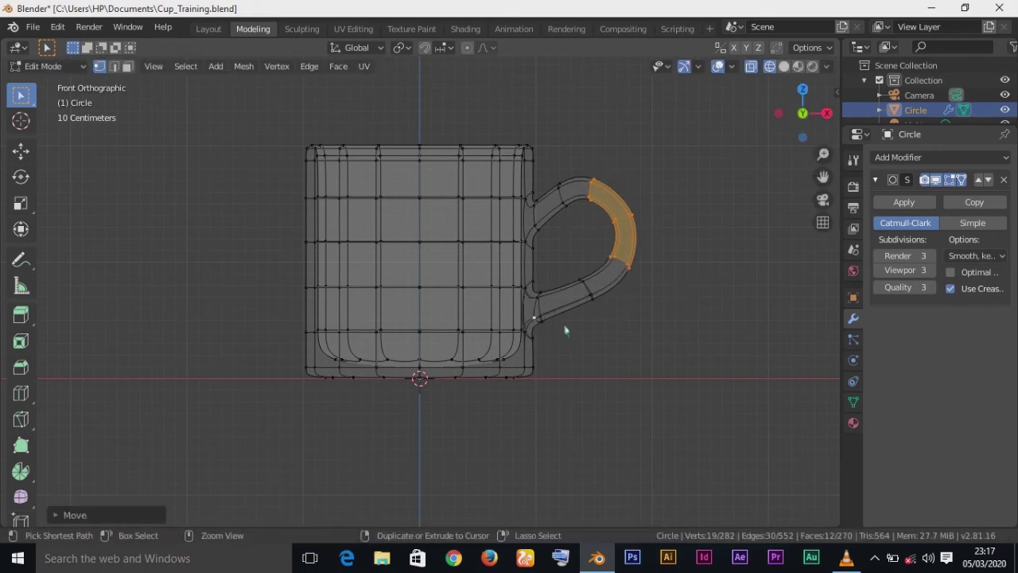
{"action": "key", "text": "ctrl+z"}
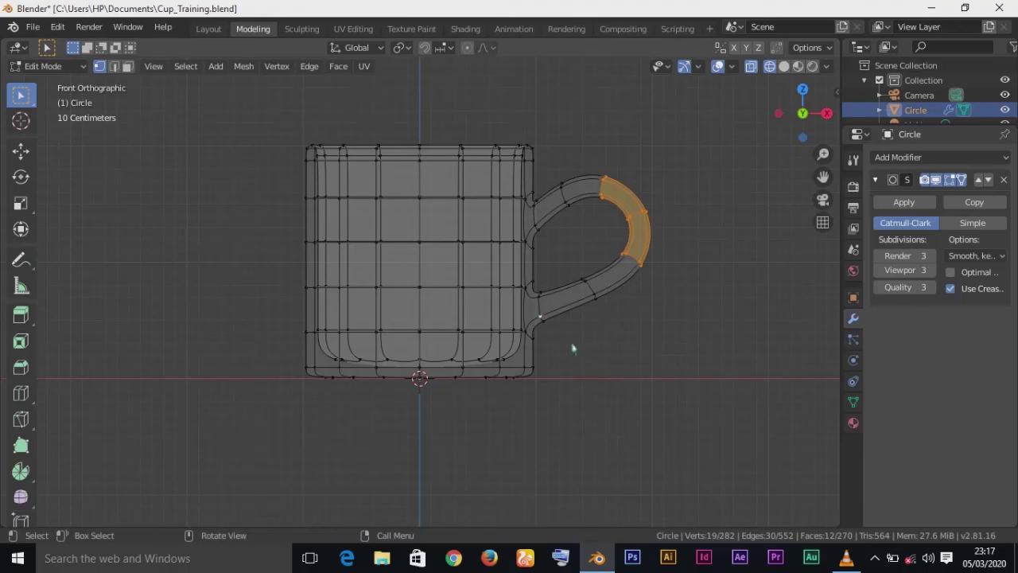
Try extending the selection to the handle's lower loop, and deselect that loop again.
{"action": "key", "text": "c"}
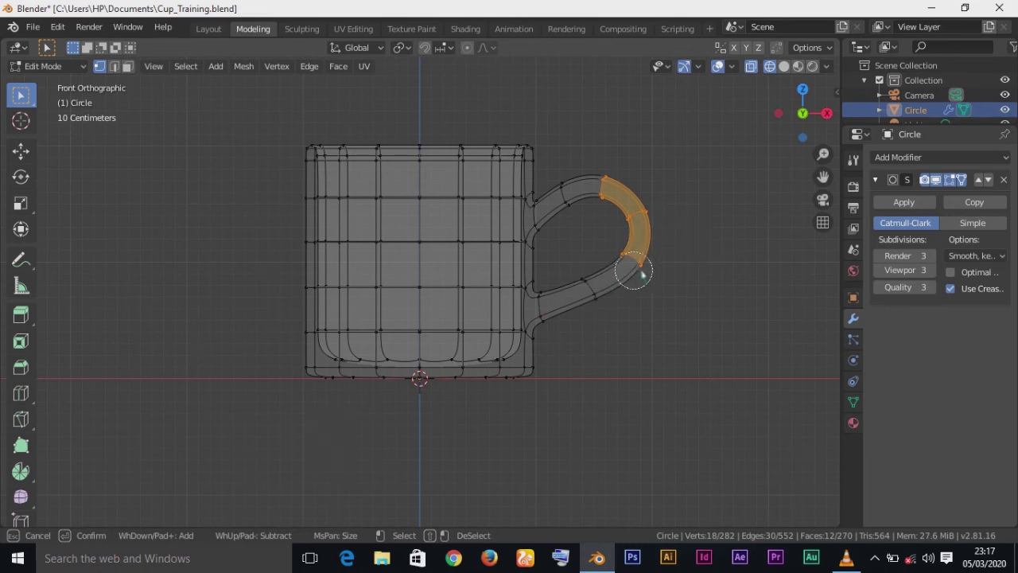
{"action": "left_click", "coordinate": [592, 286]}
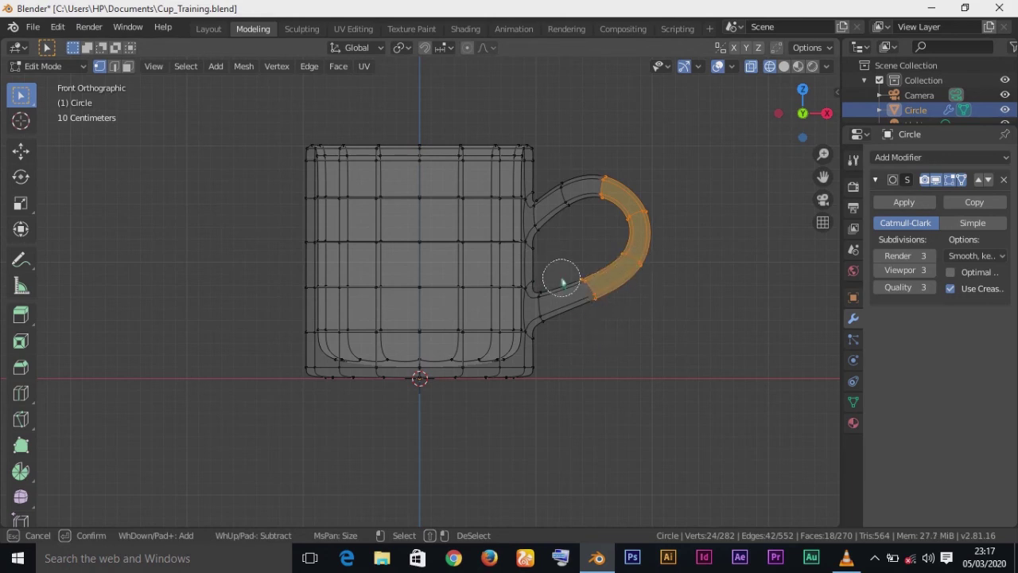
{"action": "middle_click", "coordinate": [593, 295]}
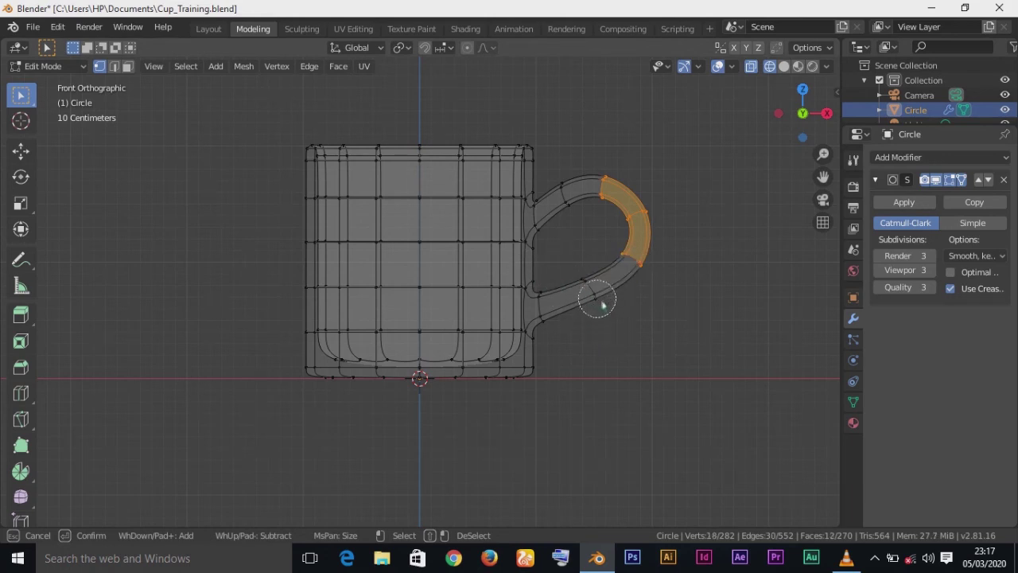
{"action": "right_click", "coordinate": [609, 309]}
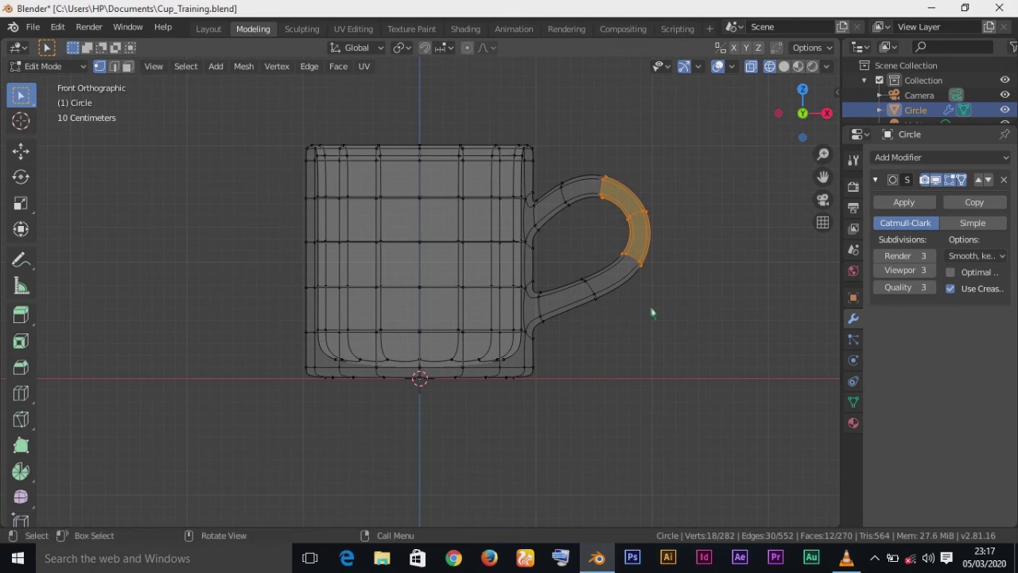
Move the selected handle bend about 0.05 m toward the cup wall and return to solid shading.
{"action": "key", "text": "g"}
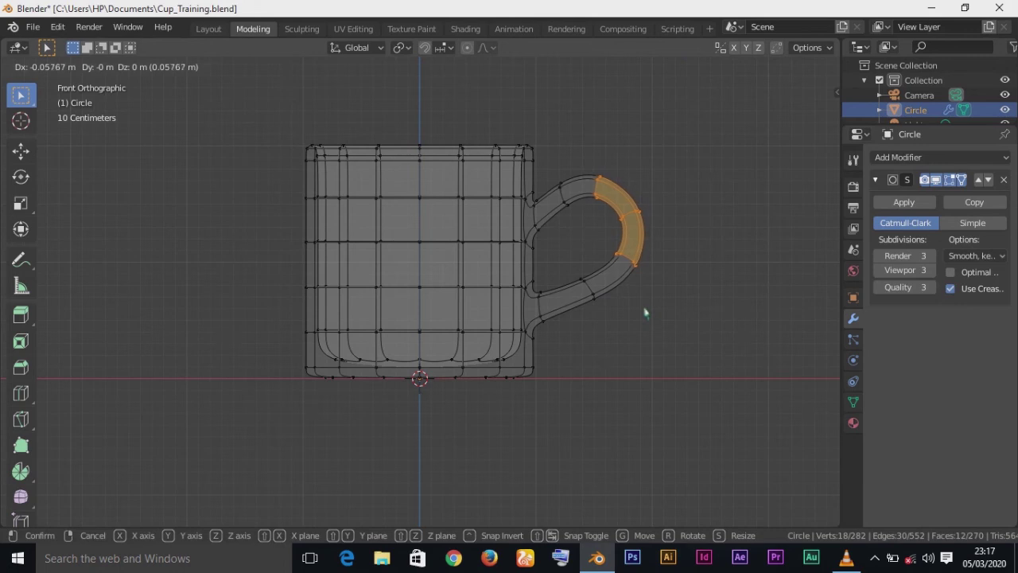
{"action": "left_click", "coordinate": [646, 312]}
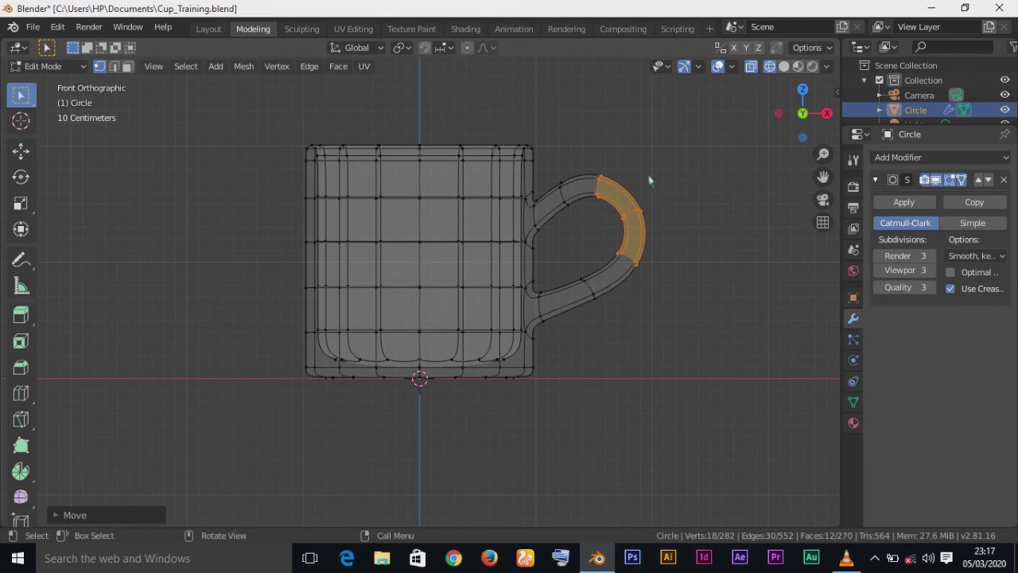
{"action": "key", "text": "z"}
{"action": "left_click", "coordinate": [736, 176]}
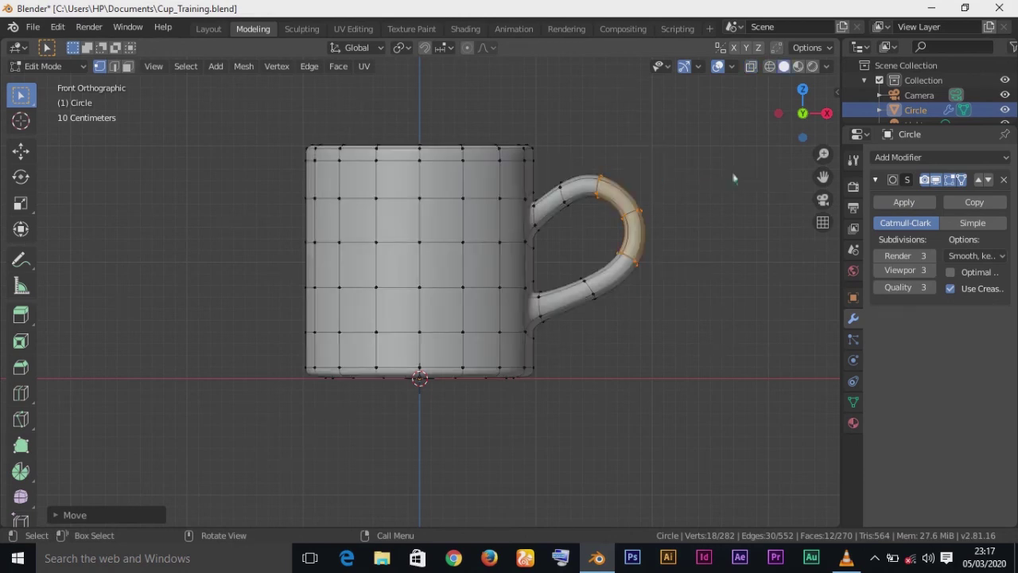
Switch to Object Mode and examine the cup and its handle from the front, the handle side and above.
{"action": "mouse_move", "coordinate": [636, 325]}
{"action": "middle_mouse_down"}
{"action": "mouse_move", "coordinate": [373, 358]}
{"action": "mouse_move", "coordinate": [282, 468]}
{"action": "mouse_move", "coordinate": [586, 381]}
{"action": "mouse_move", "coordinate": [668, 321]}
{"action": "mouse_move", "coordinate": [632, 306]}
{"action": "middle_mouse_up"}
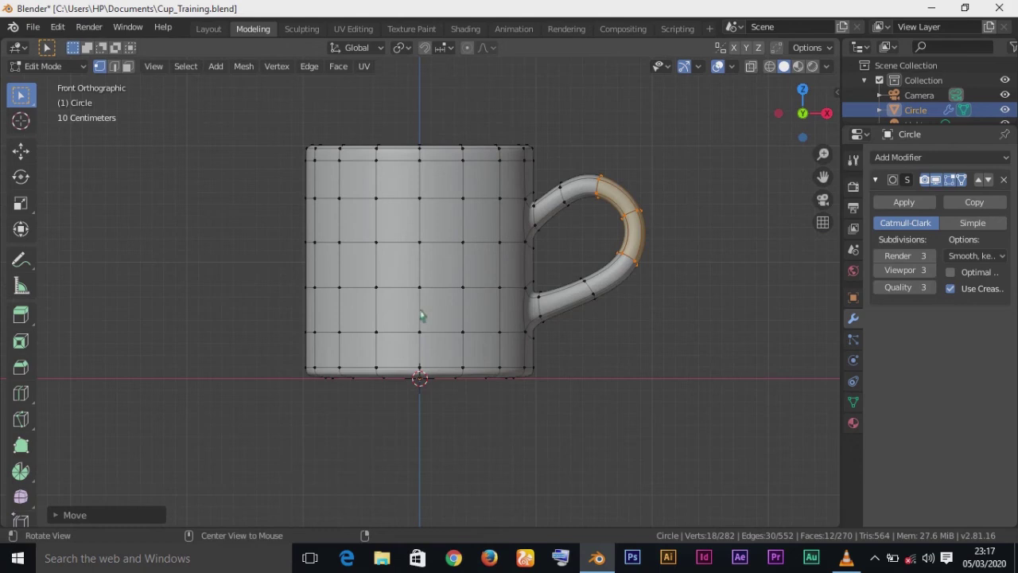
{"action": "middle_click_drag", "start_coordinate": [420, 318], "coordinate": [428, 324]}
{"action": "key", "text": "Tab"}
{"action": "middle_click_drag", "start_coordinate": [602, 352], "coordinate": [509, 347]}
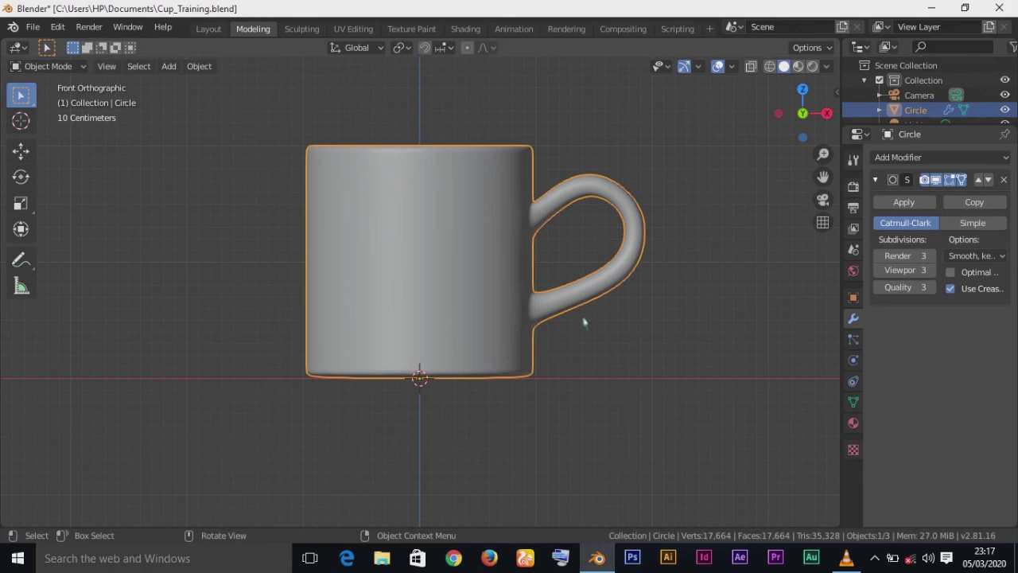
{"action": "middle_click_drag", "start_coordinate": [554, 372], "coordinate": [358, 376]}
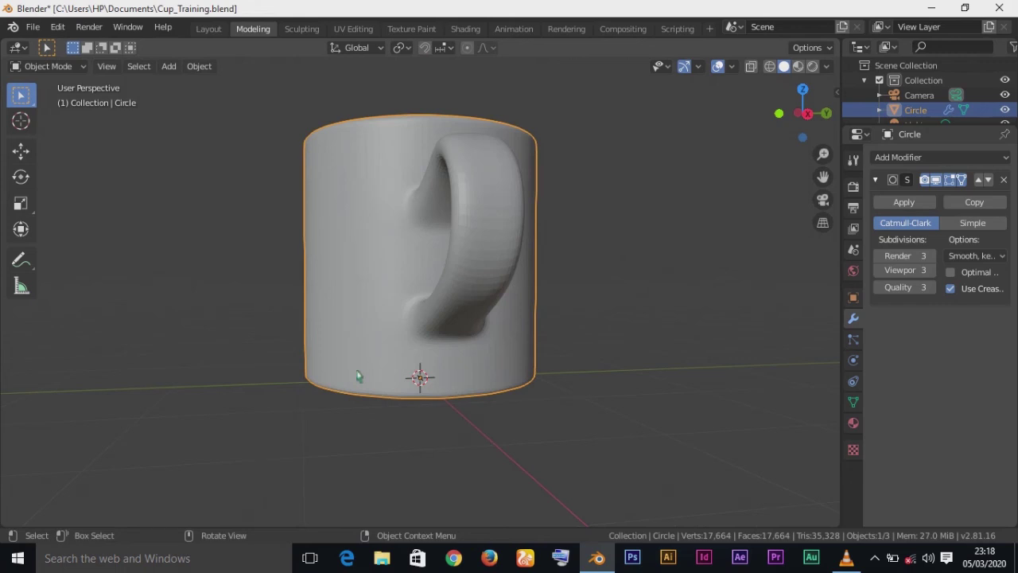
{"action": "key", "text": "KP_1"}
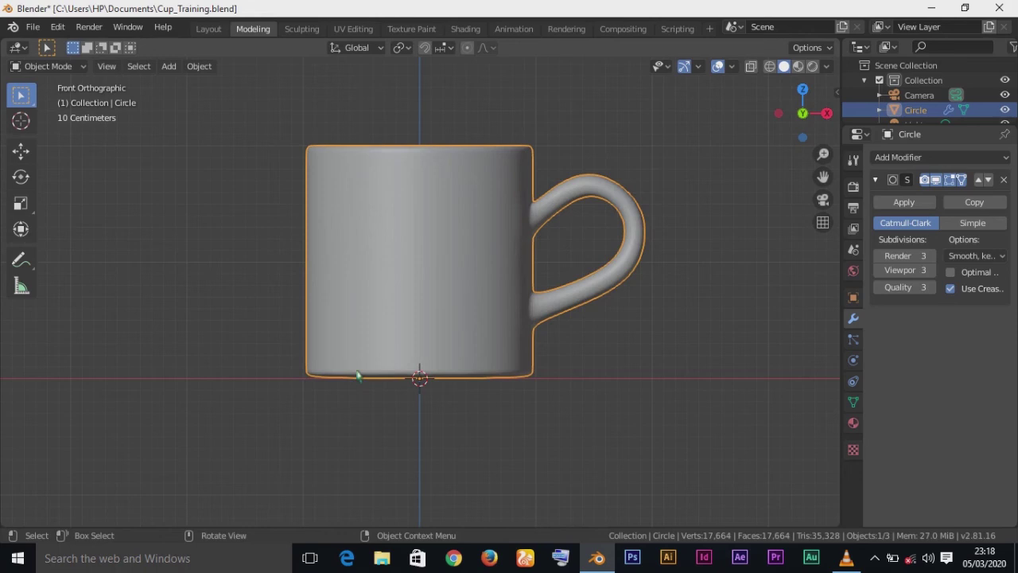
{"action": "mouse_move", "coordinate": [466, 404]}
{"action": "middle_mouse_down", "text": "shift"}
{"action": "mouse_move", "coordinate": [458, 280]}
{"action": "mouse_move", "coordinate": [446, 401]}
{"action": "middle_mouse_up", "text": "shift"}
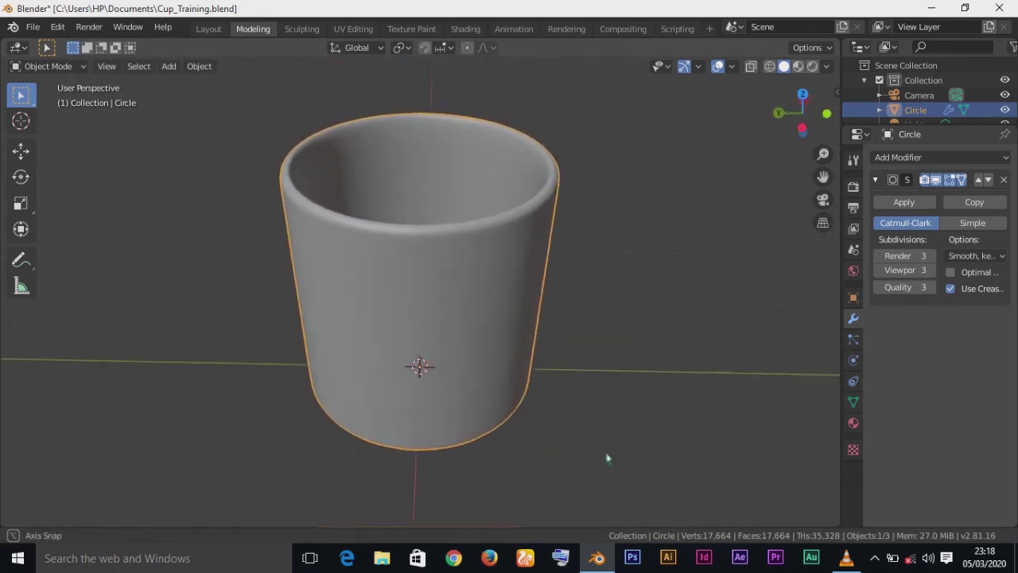